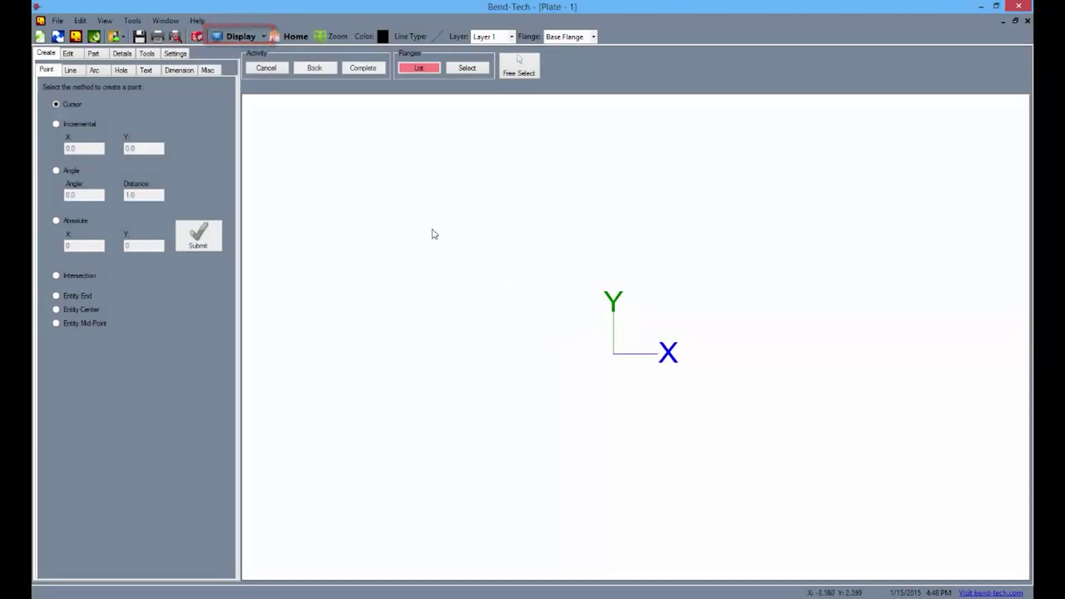
# Show the Display mode list: Design, Defined, 3D Wireframe, 3D Shaded and Flat Layout
pyautogui.click(263, 37)
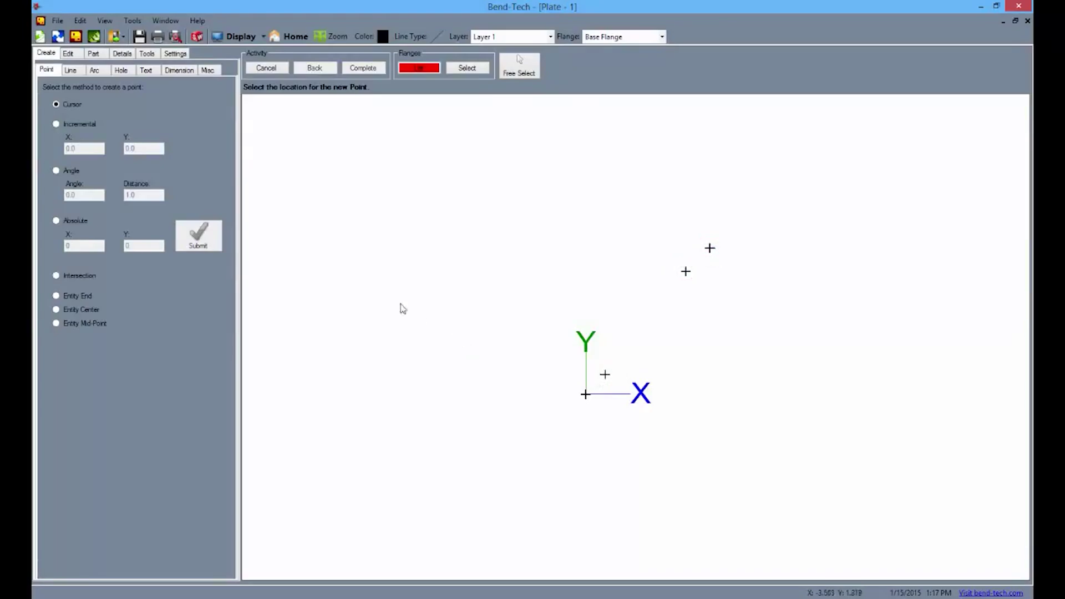
# Place a point offset 2, 3 from the origin and draw a two-point rectangle from the origin
pyautogui.click(62, 123)
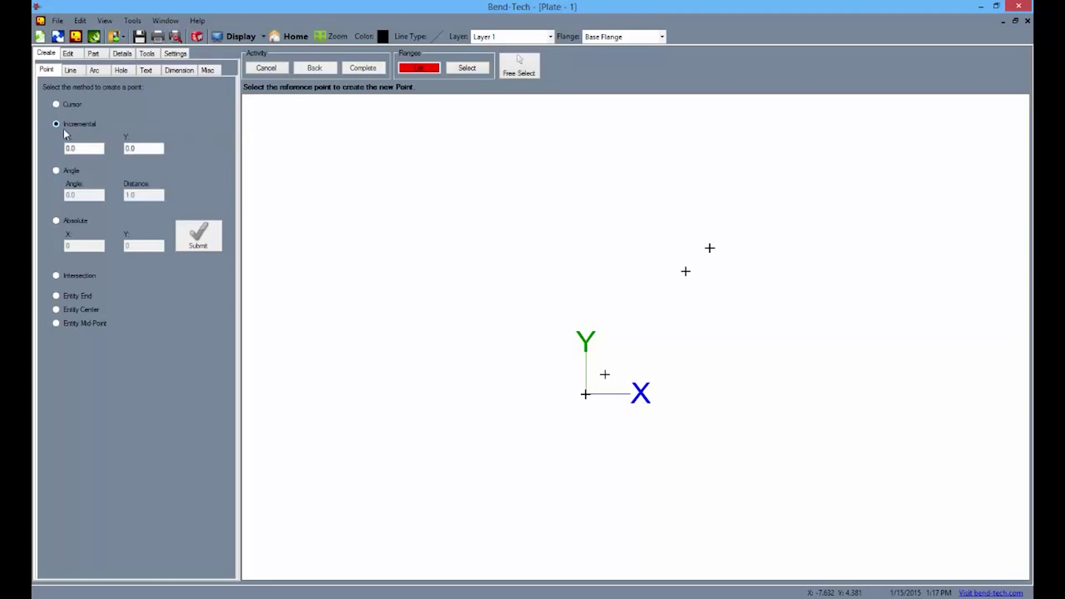
pyautogui.click(585, 394)
pyautogui.click(71, 70)
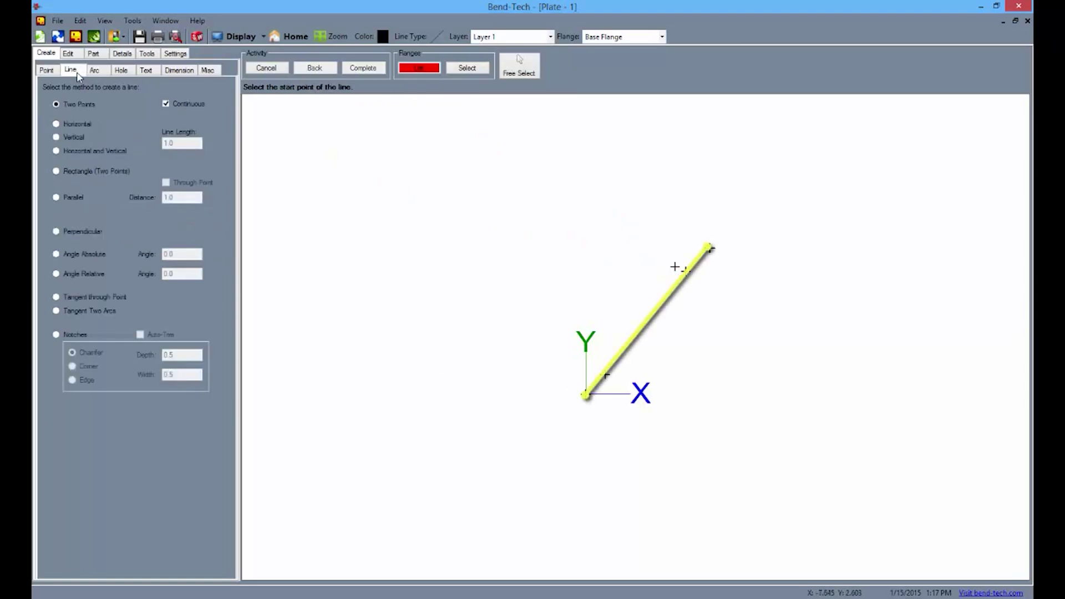
pyautogui.click(57, 172)
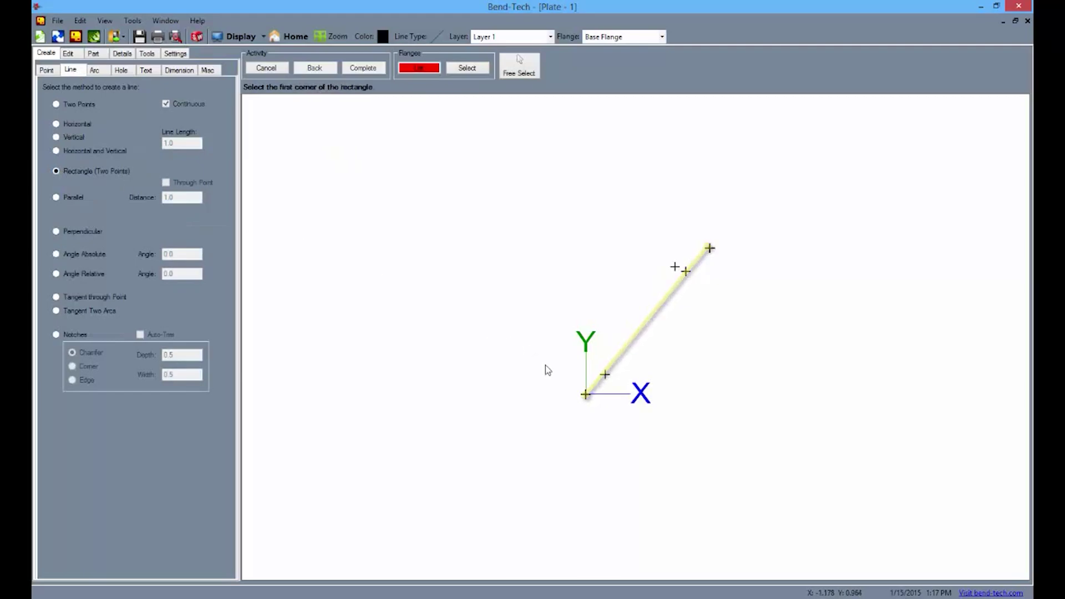
pyautogui.click(586, 395)
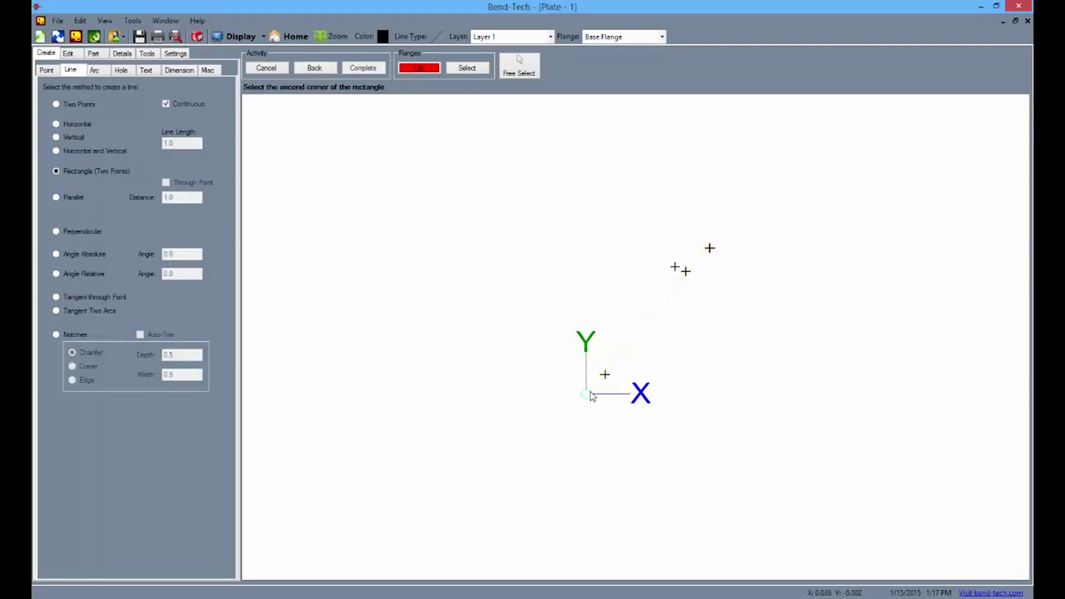
pyautogui.click(711, 248)
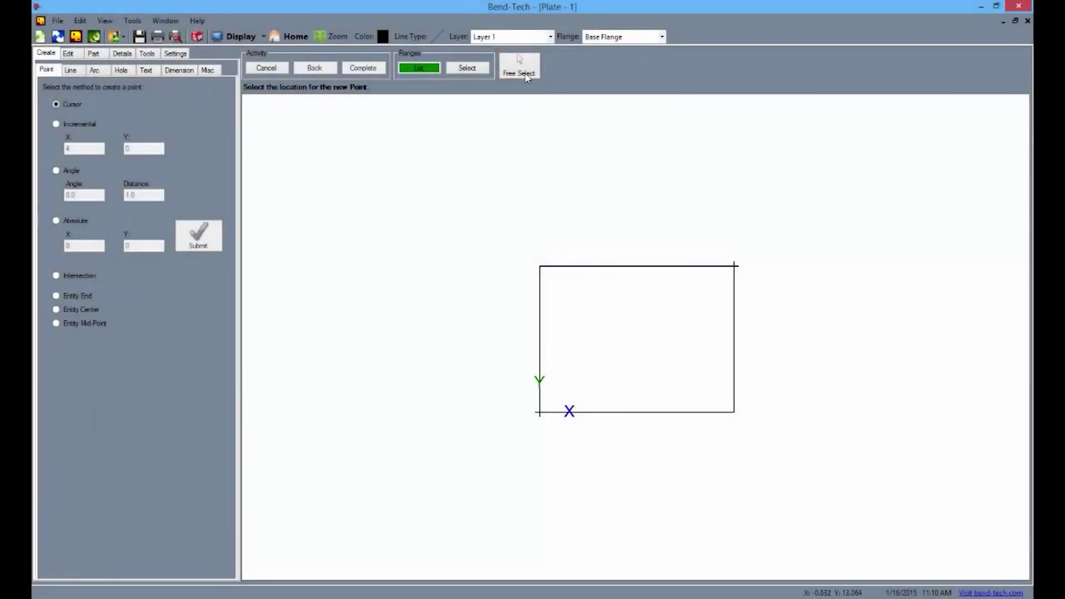
# Place incremental reference points (X=4, Y=0) inside the rectangle and on its bottom edge
pyautogui.click(526, 62)
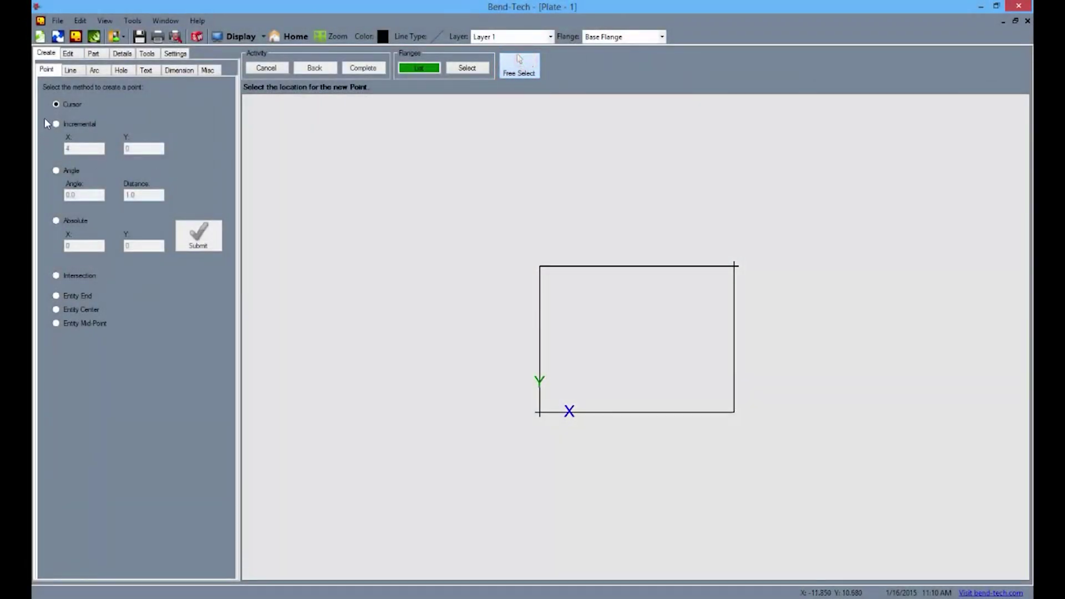
pyautogui.click(55, 124)
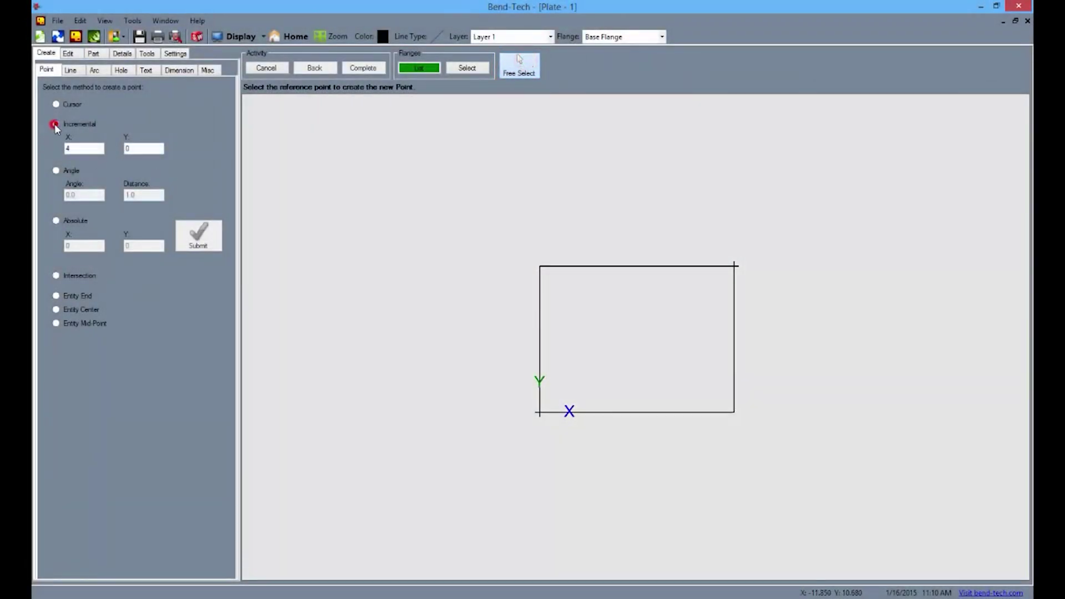
pyautogui.click(572, 333)
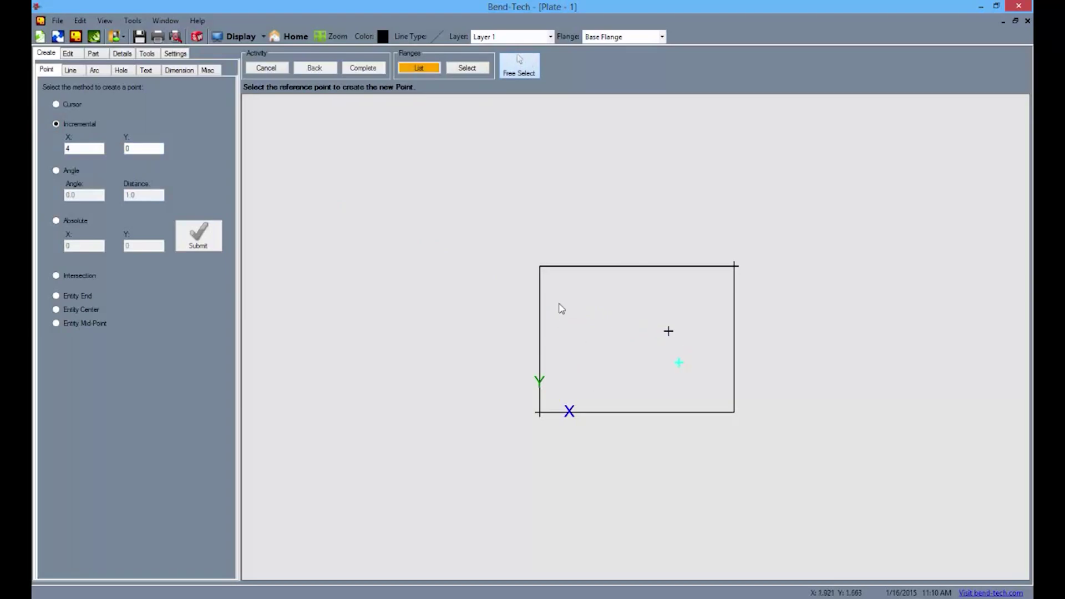
pyautogui.click(521, 72)
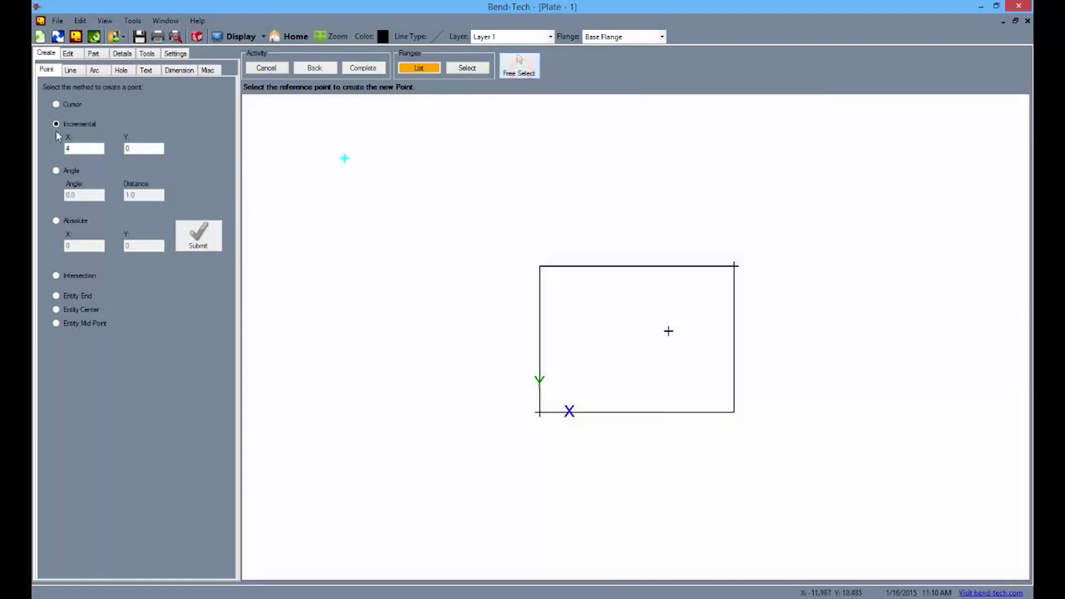
pyautogui.click(576, 371)
pyautogui.click(540, 412)
# Cut a square hole of width 1 centred on the inner point
pyautogui.click(121, 71)
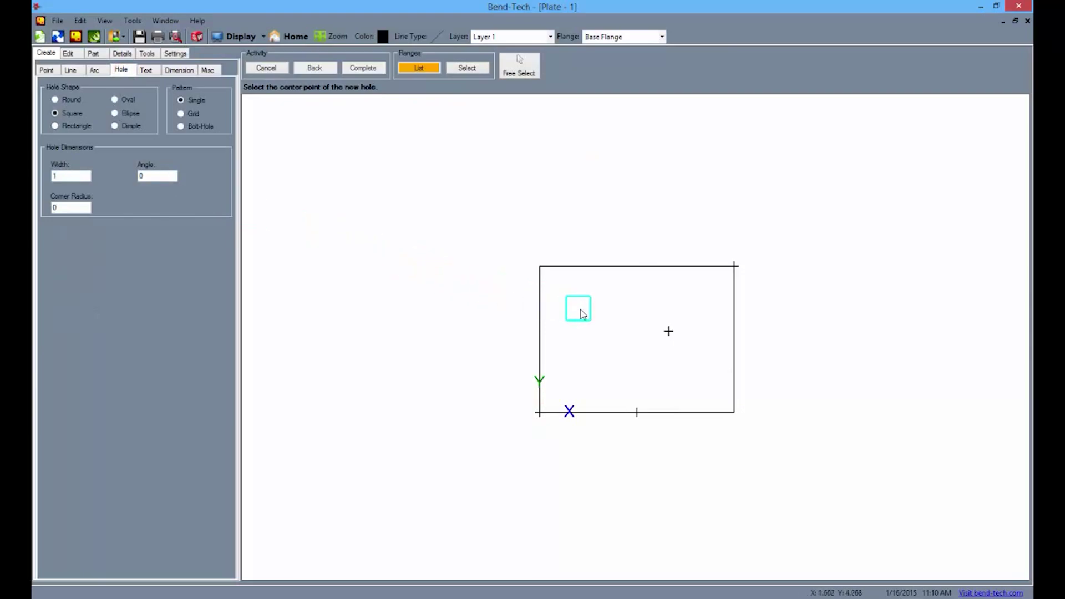
pyautogui.click(616, 336)
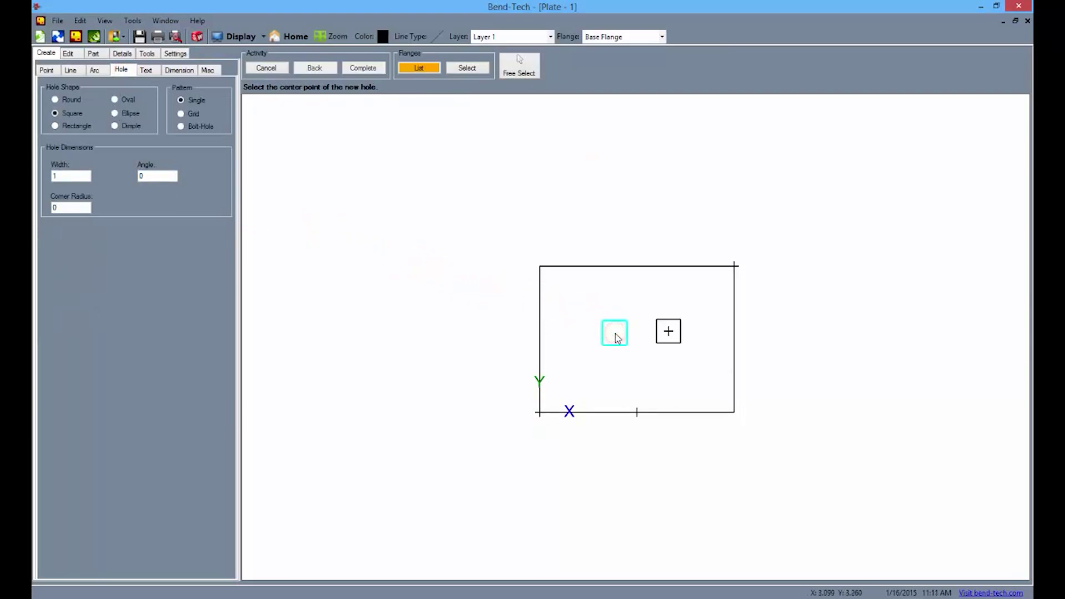
pyautogui.click(519, 65)
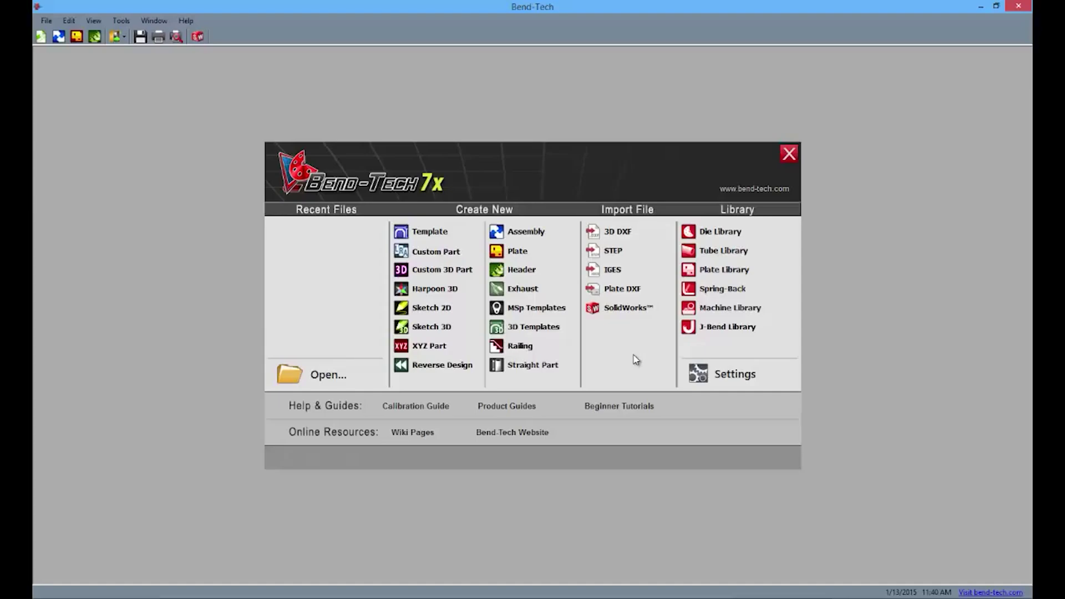
# Start a new maximized plate and place corner points at X=8, Y=6 and the upper-right corner
pyautogui.click(513, 253)
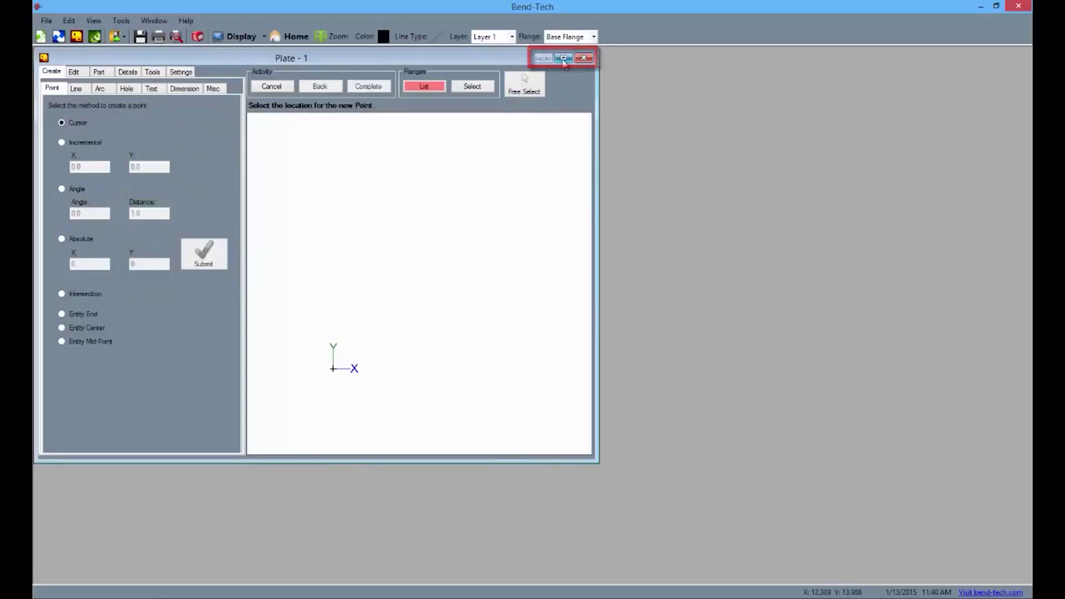
pyautogui.click(563, 58)
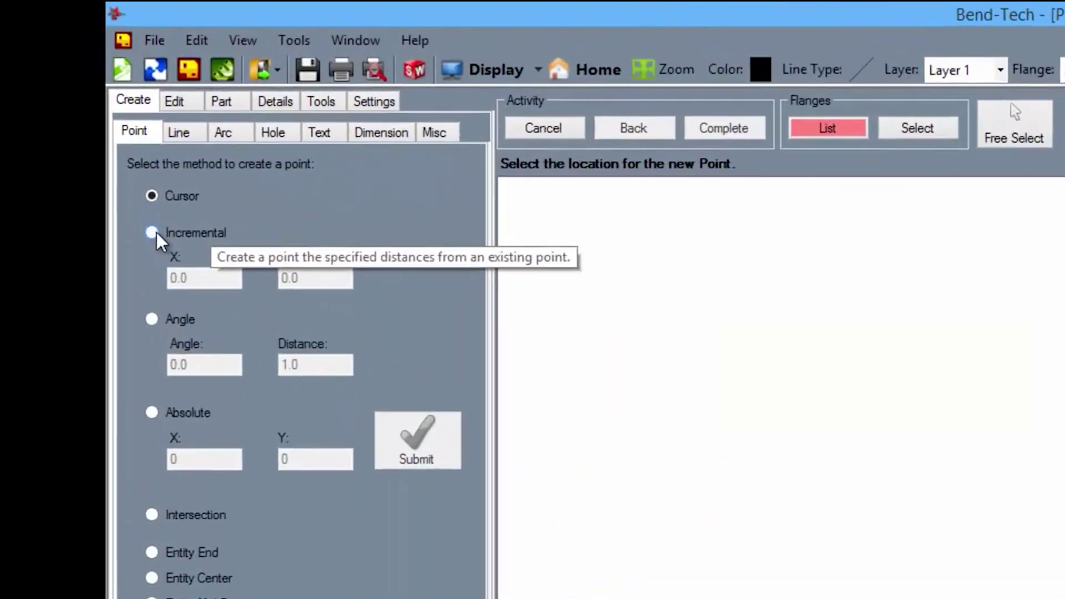
pyautogui.click(153, 234)
pyautogui.doubleClick(193, 276)
pyautogui.write('8')
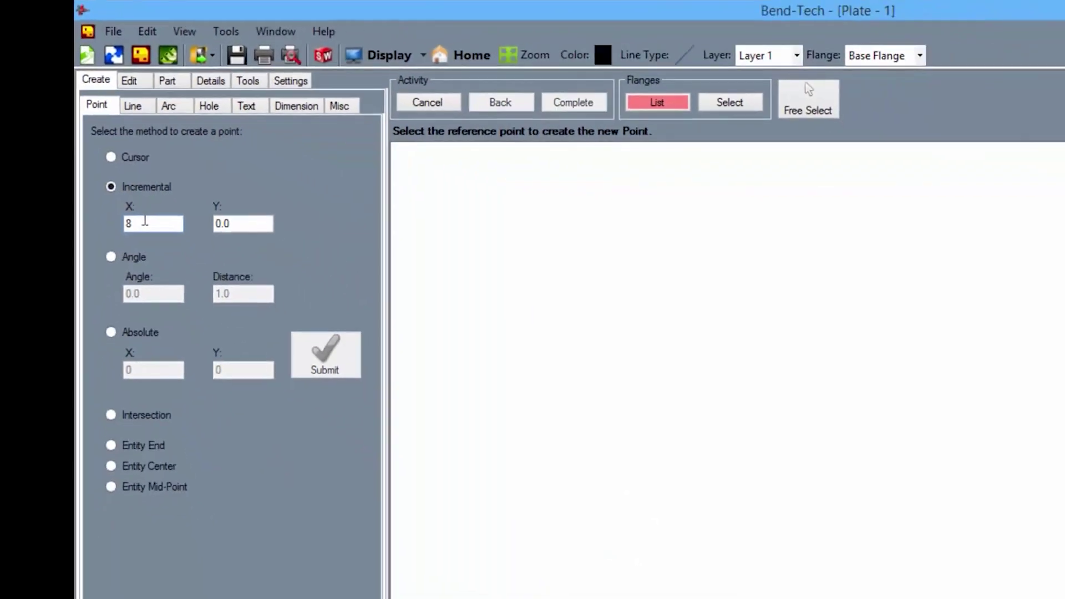
pyautogui.click(438, 459)
pyautogui.click(438, 460)
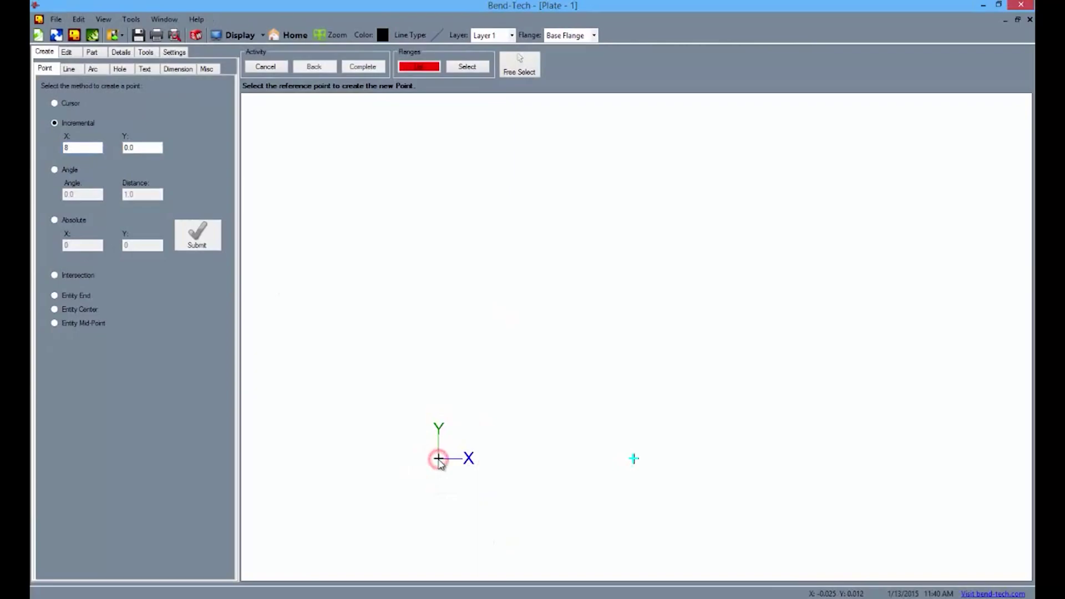
pyautogui.doubleClick(73, 147)
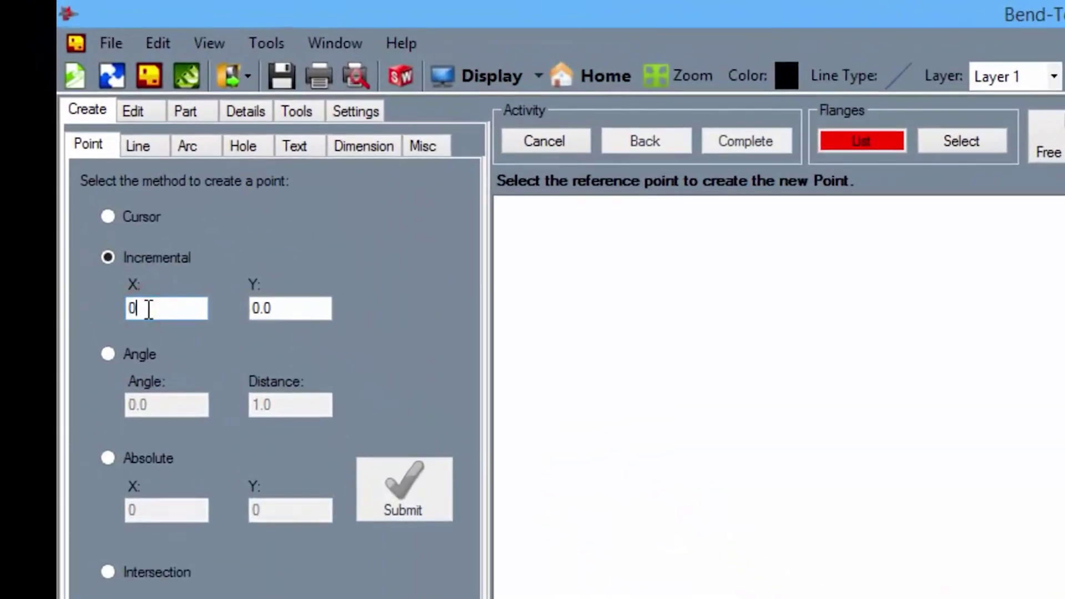
pyautogui.doubleClick(278, 306)
pyautogui.write('6')
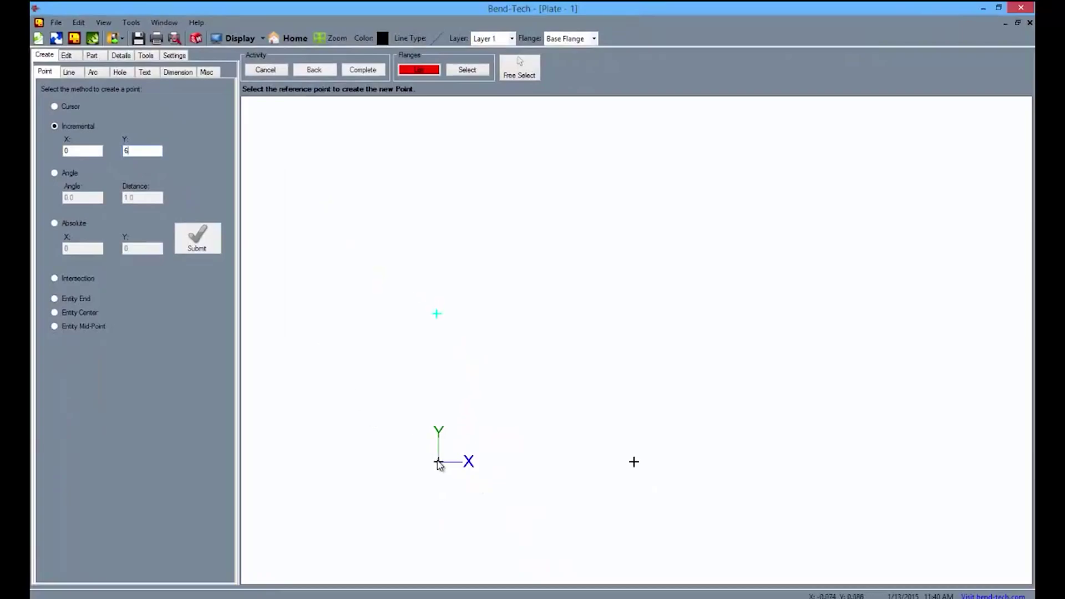
pyautogui.click(438, 462)
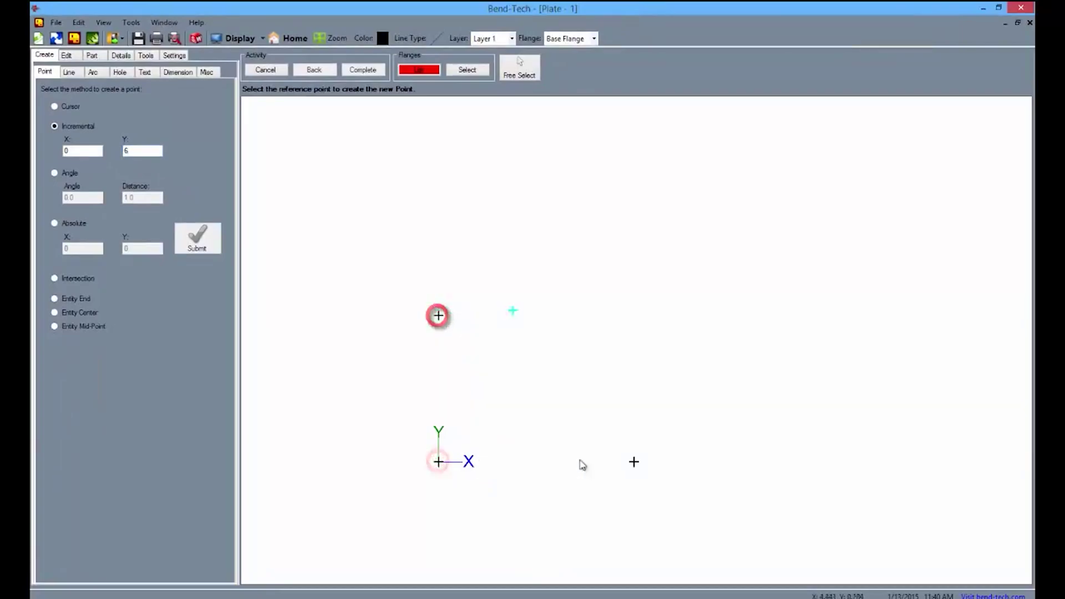
pyautogui.click(636, 464)
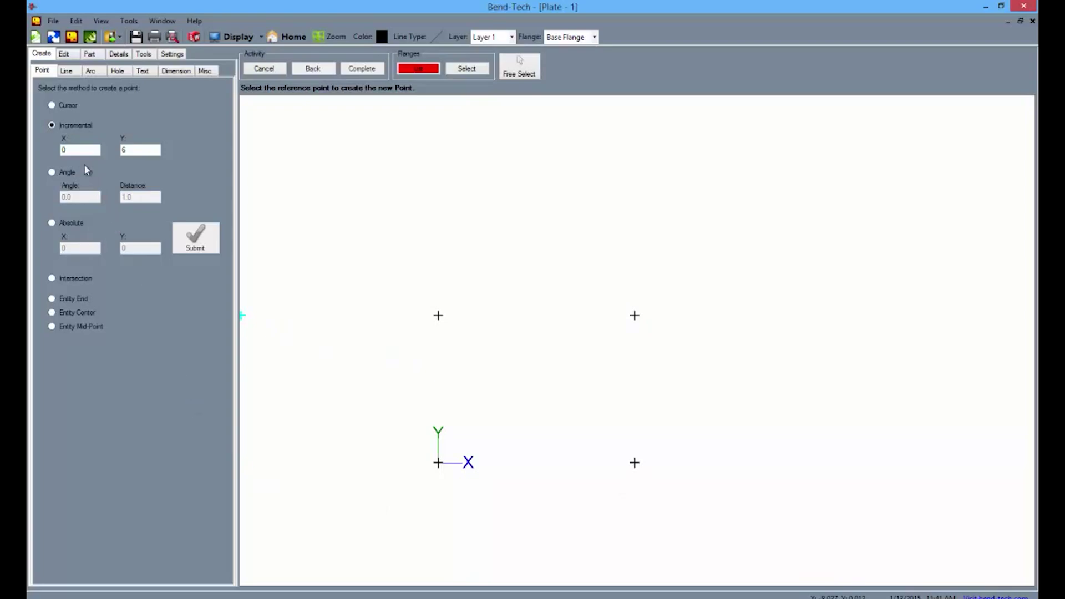
# Join the four corner points with continuous lines into a closed 8 by 6 outline
pyautogui.click(67, 72)
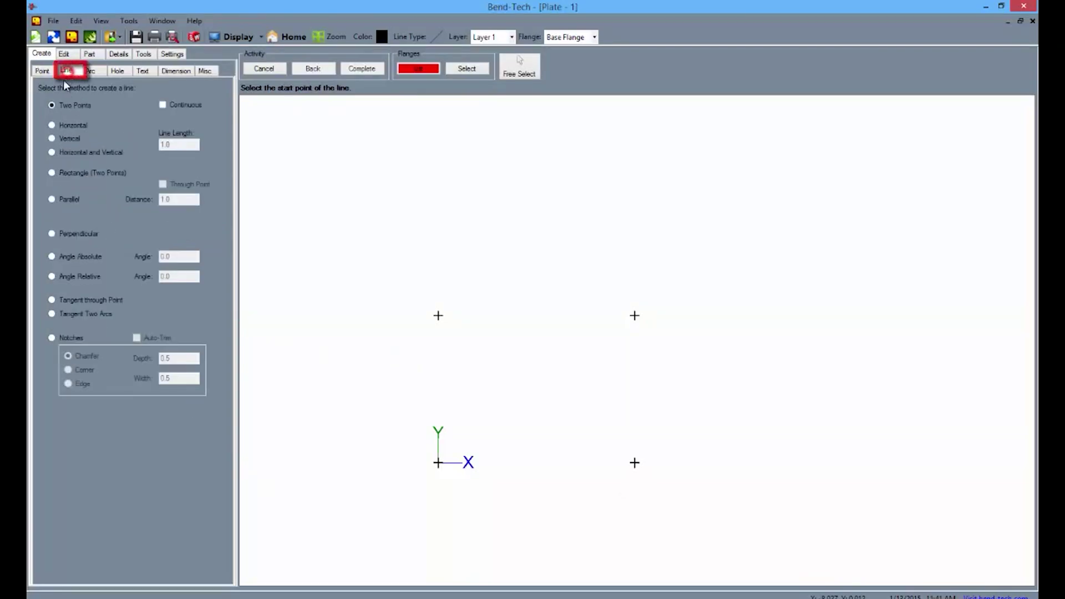
pyautogui.click(162, 105)
pyautogui.click(437, 316)
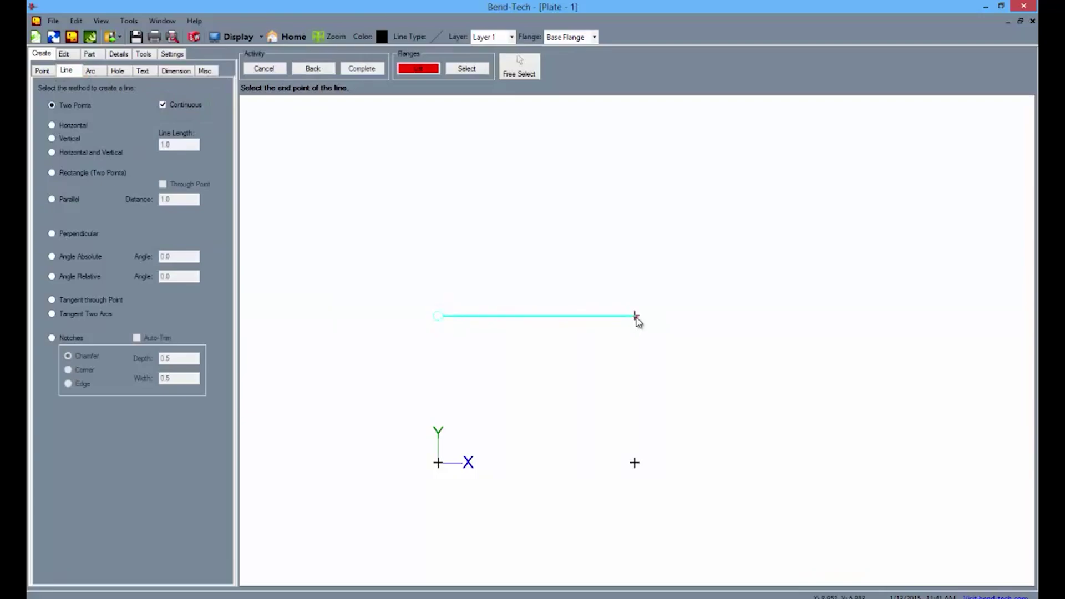
pyautogui.click(635, 315)
pyautogui.click(635, 463)
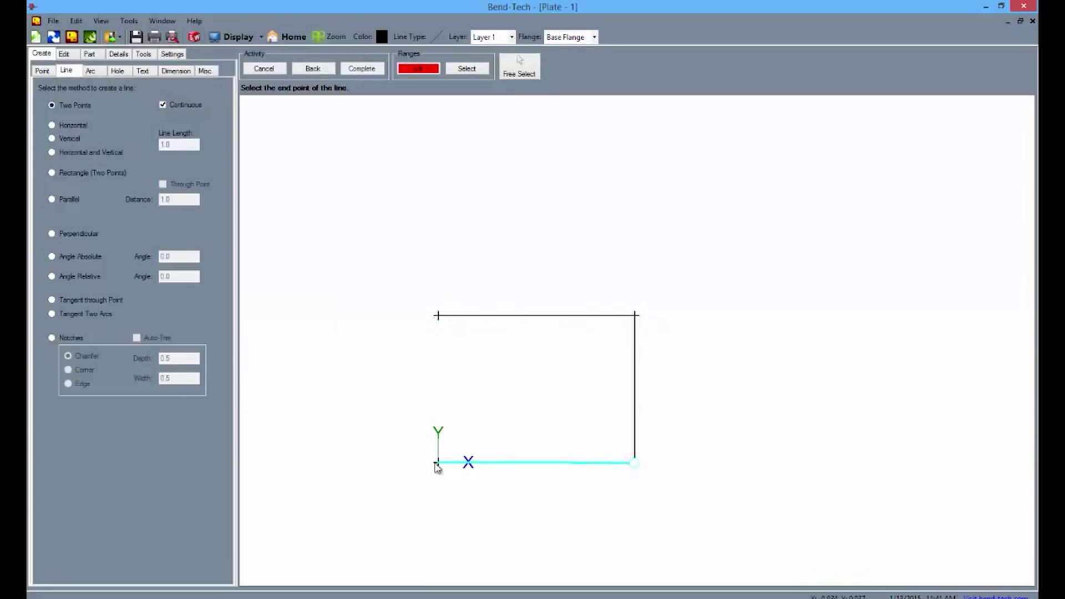
pyautogui.click(438, 463)
pyautogui.click(438, 316)
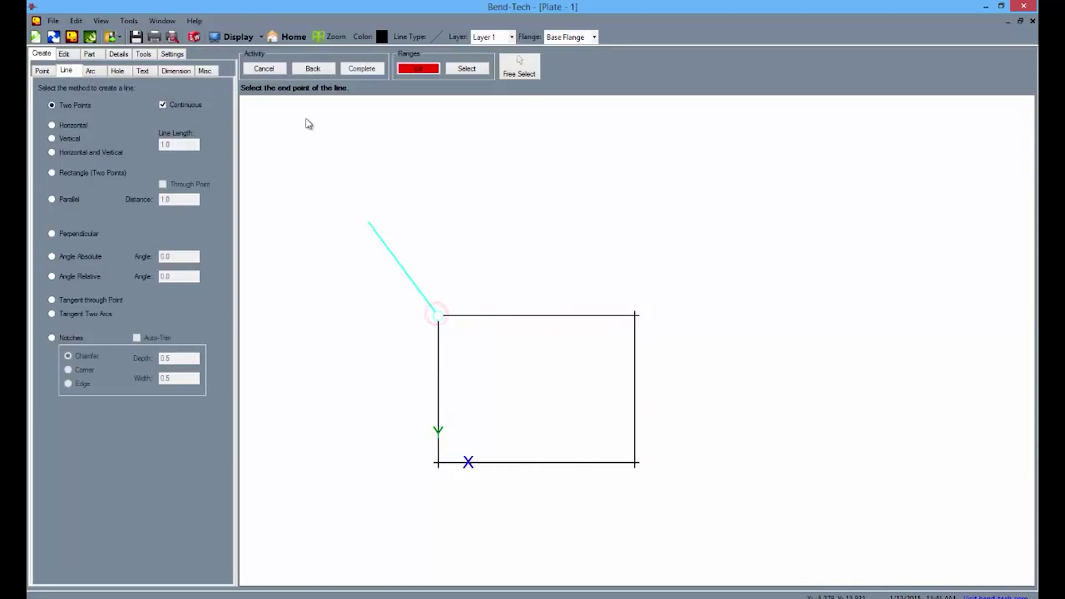
pyautogui.click(265, 69)
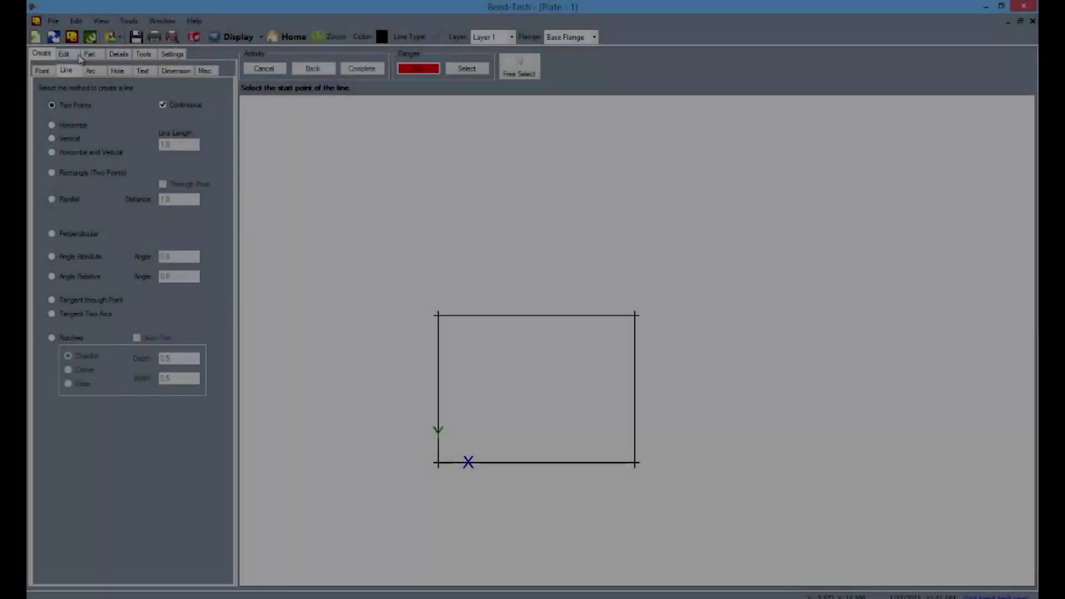
# Add and save a new material named .25 with .25 thickness in the Plate/Sheet Library
pyautogui.click(87, 55)
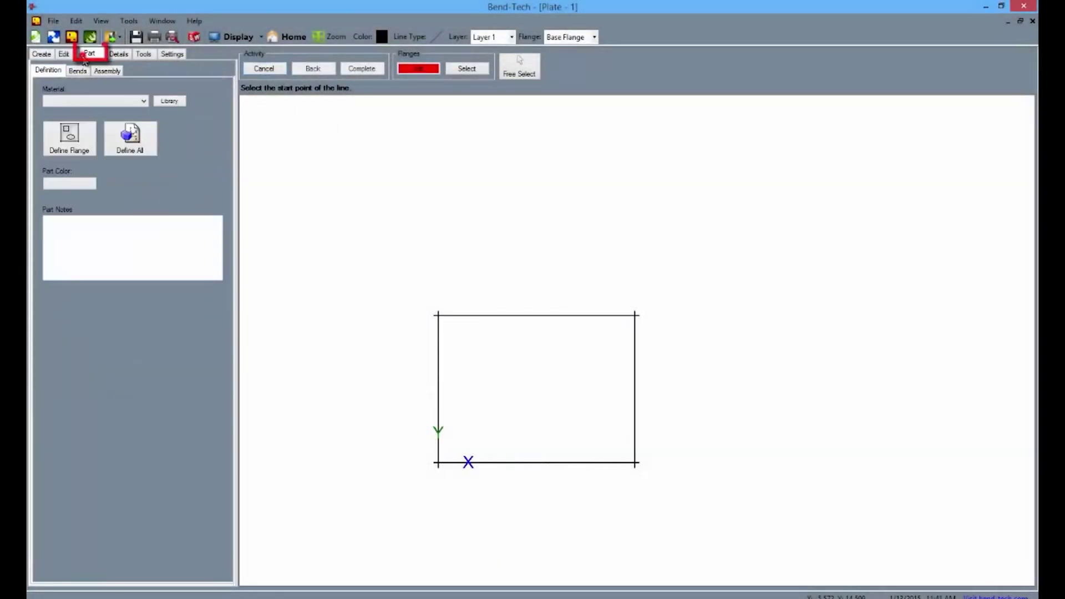
pyautogui.click(127, 102)
pyautogui.click(127, 102)
pyautogui.click(129, 20)
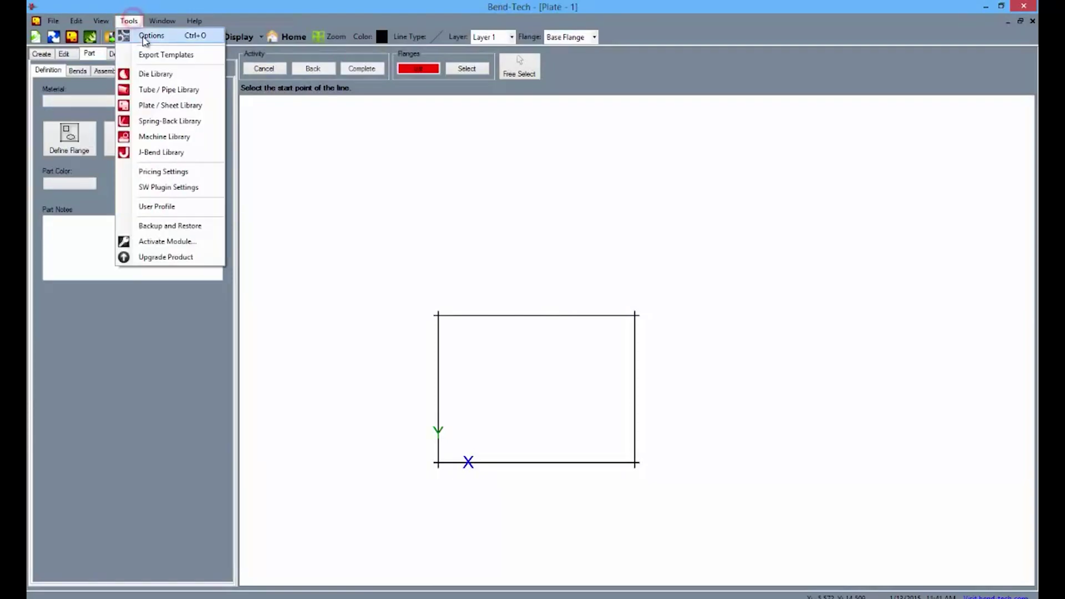
pyautogui.click(161, 105)
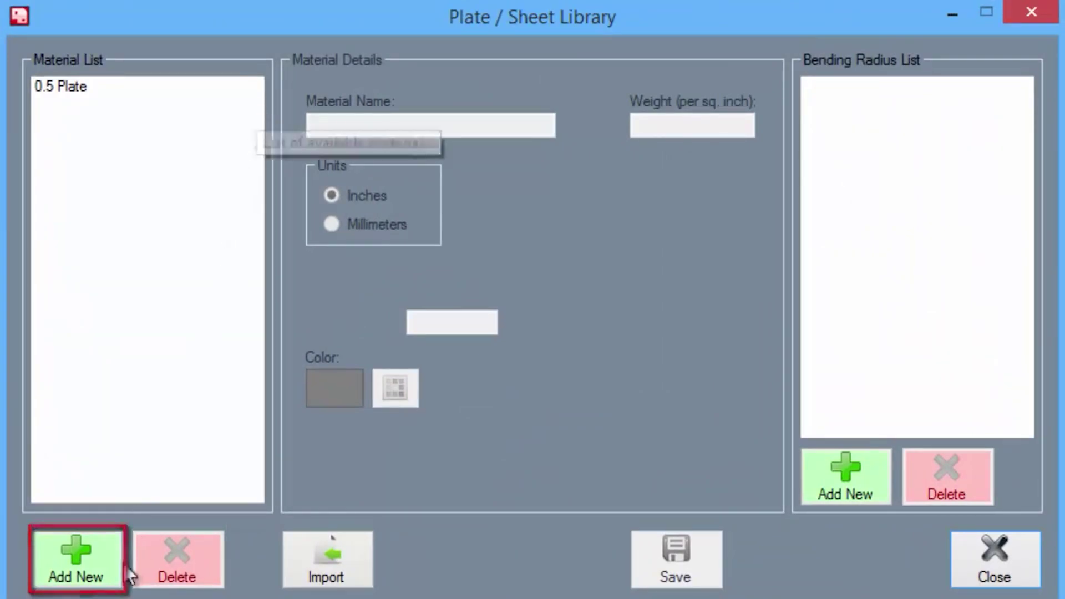
pyautogui.click(106, 562)
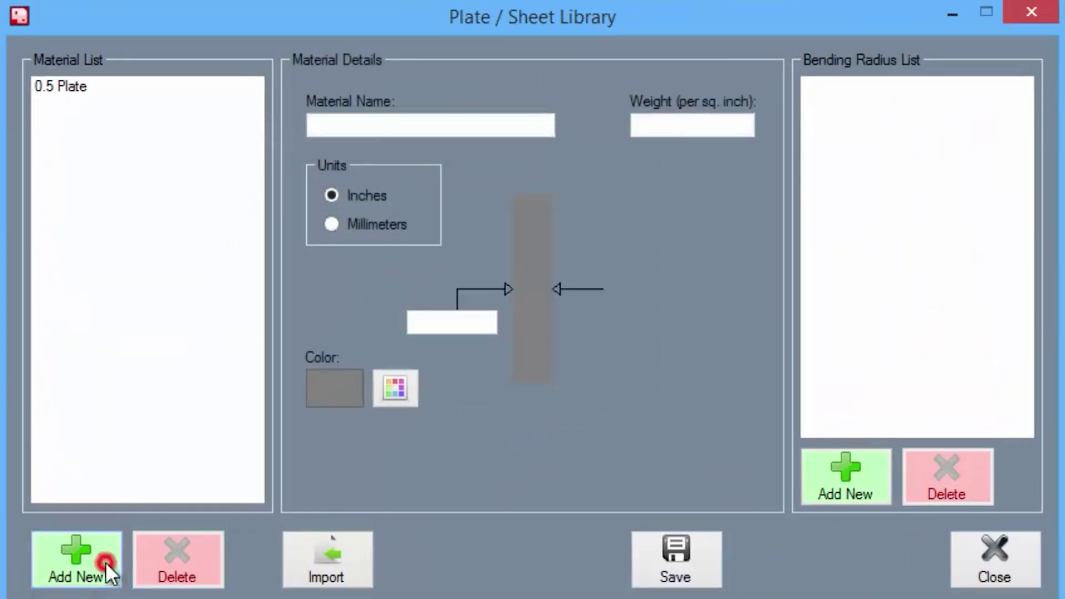
pyautogui.click(377, 122)
pyautogui.write('.25')
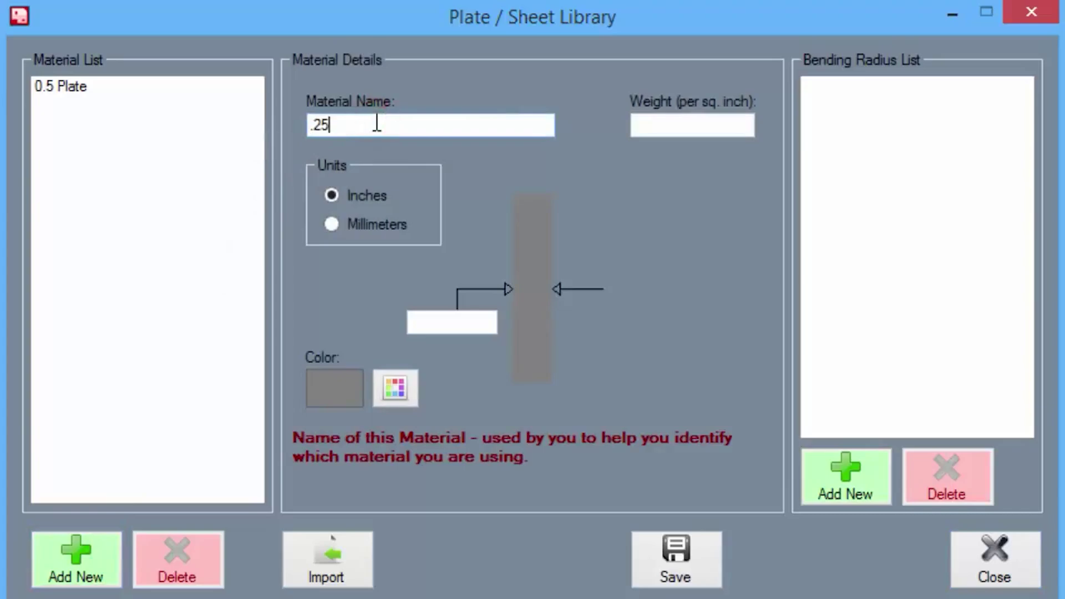
pyautogui.click(425, 321)
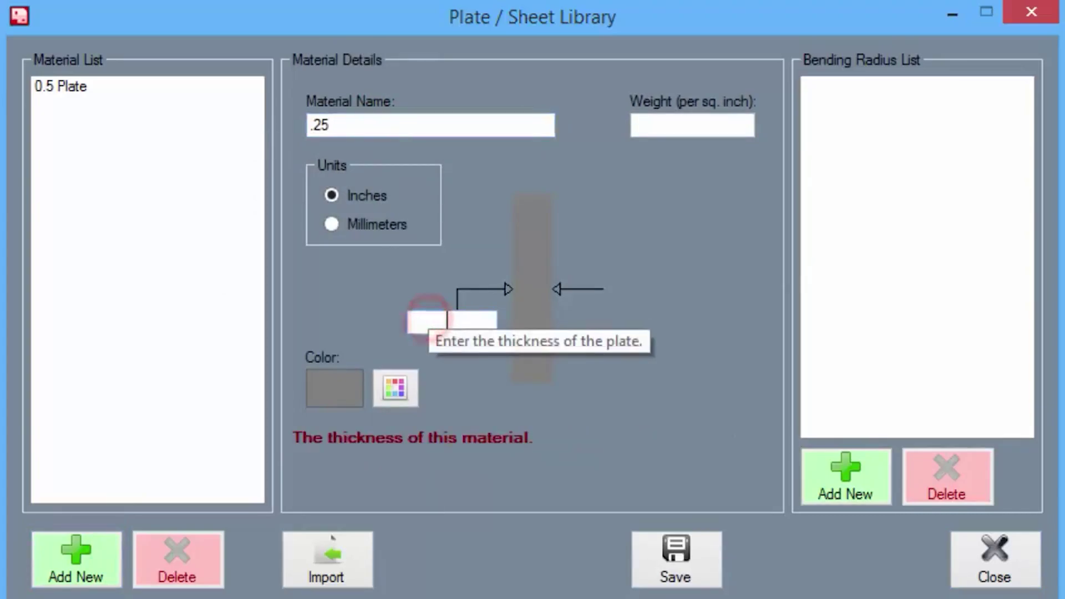
pyautogui.write('.')
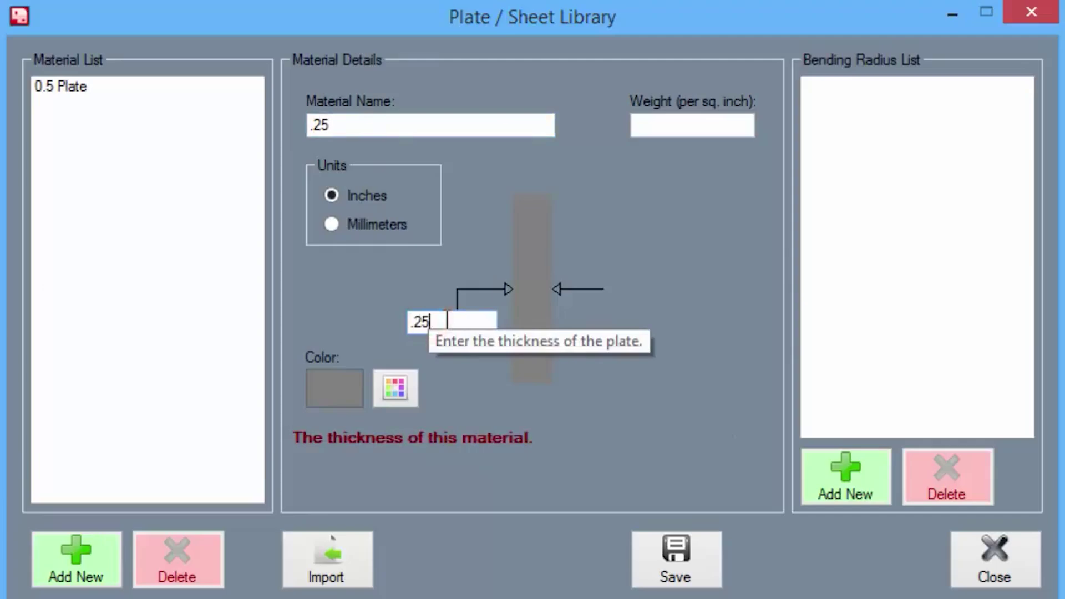
pyautogui.write('25')
pyautogui.click(680, 554)
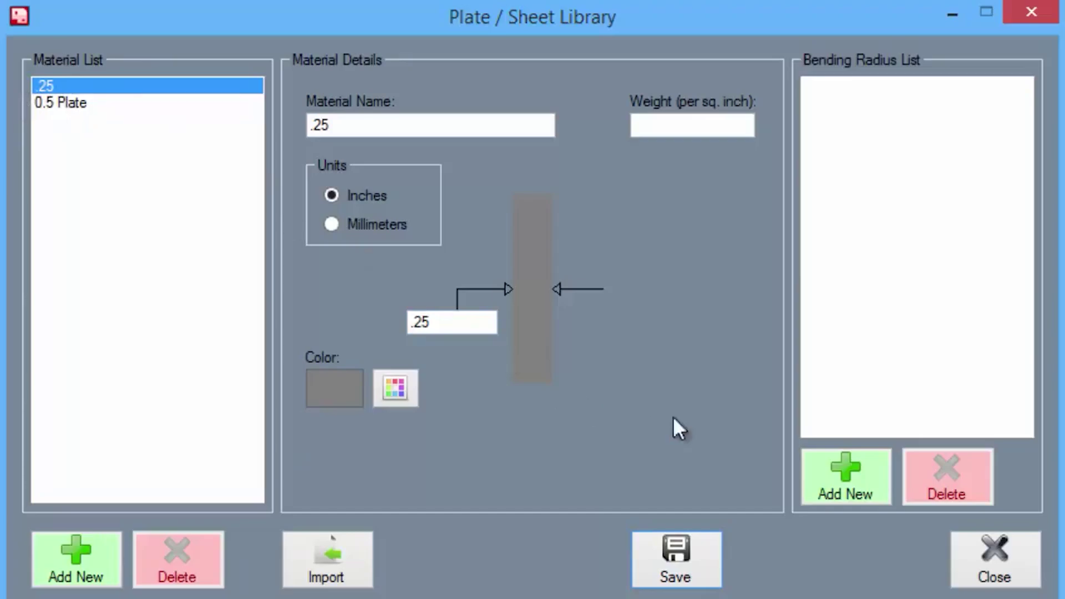
# Give the .25 material a 0.5 bending radius with the default K-factor 40
pyautogui.click(852, 472)
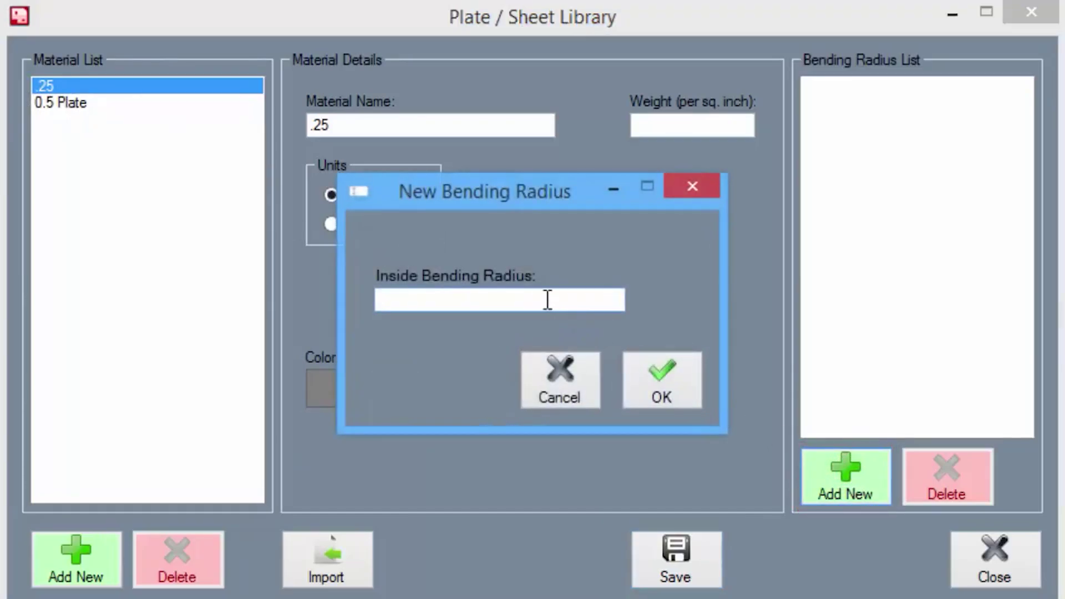
pyautogui.write('.2')
pyautogui.write('5')
pyautogui.click(676, 385)
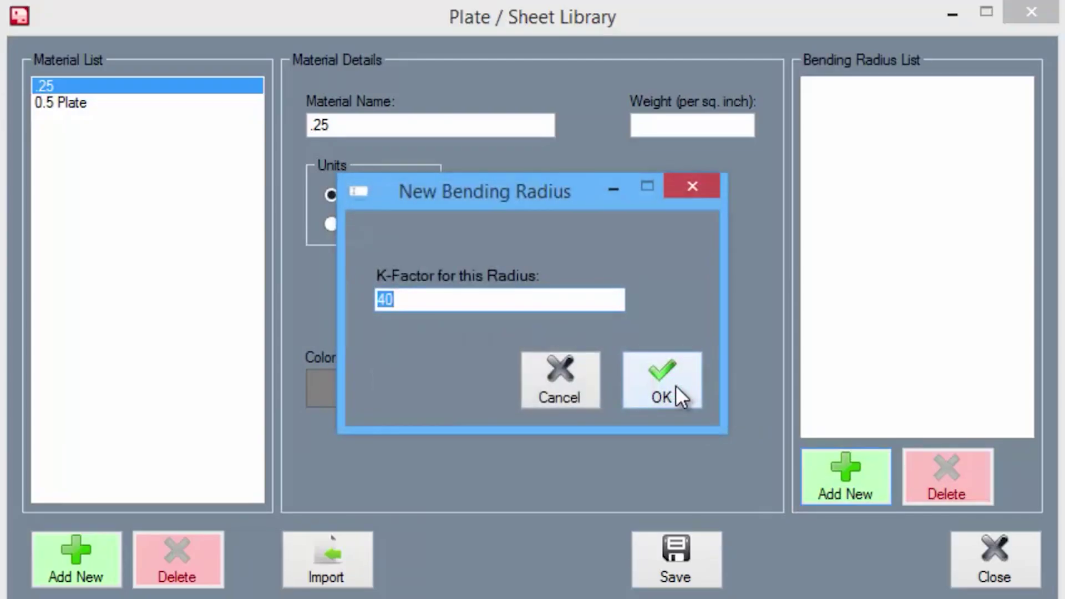
pyautogui.click(676, 385)
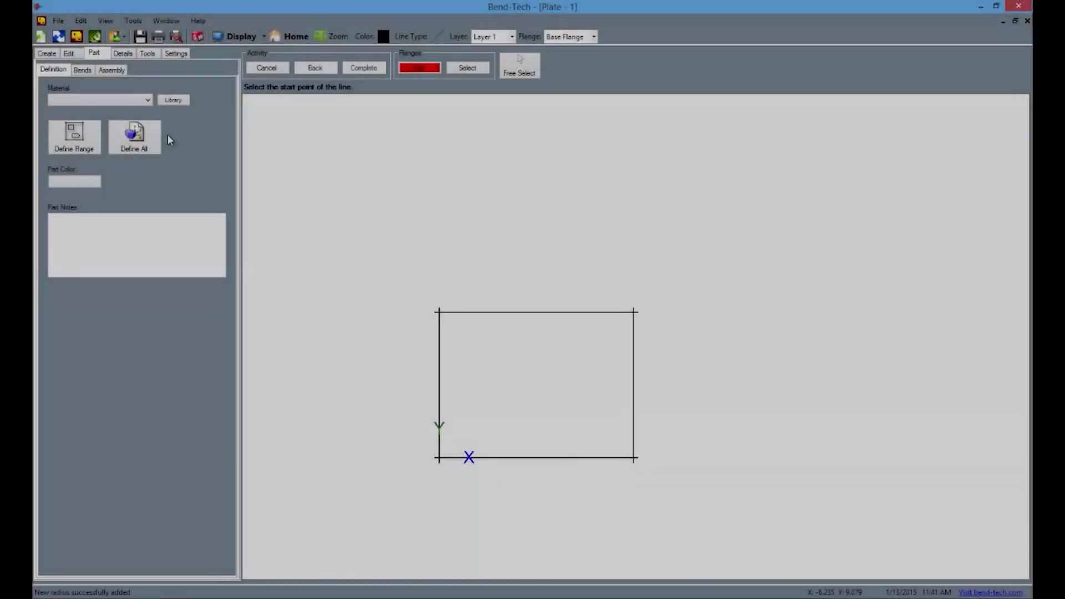
# Assign the .25 material to the rectangle, defining it as the base flange
pyautogui.click(146, 99)
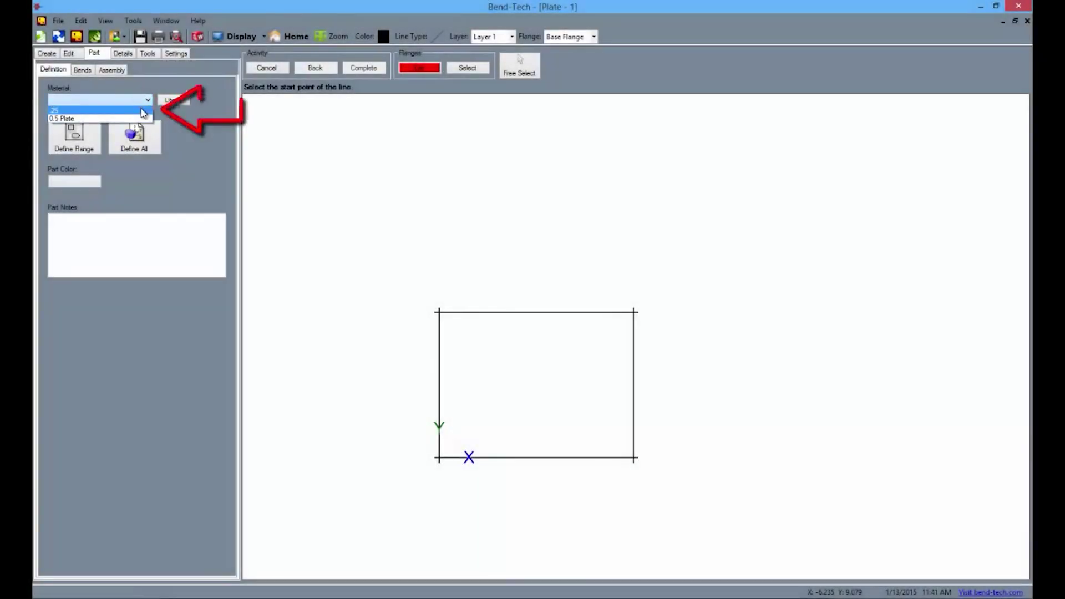
pyautogui.click(144, 111)
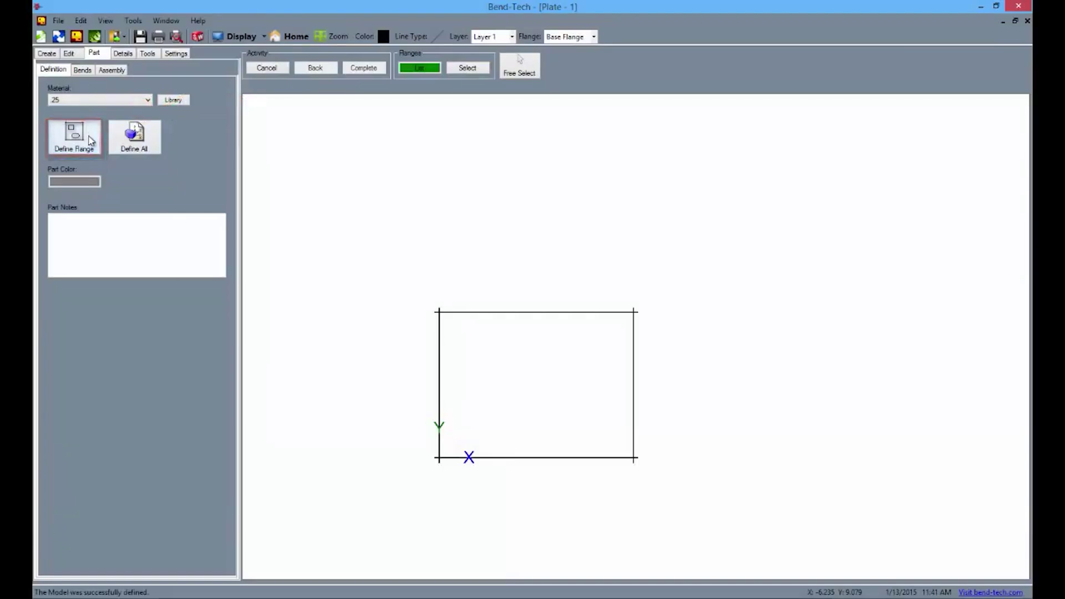
pyautogui.click(425, 357)
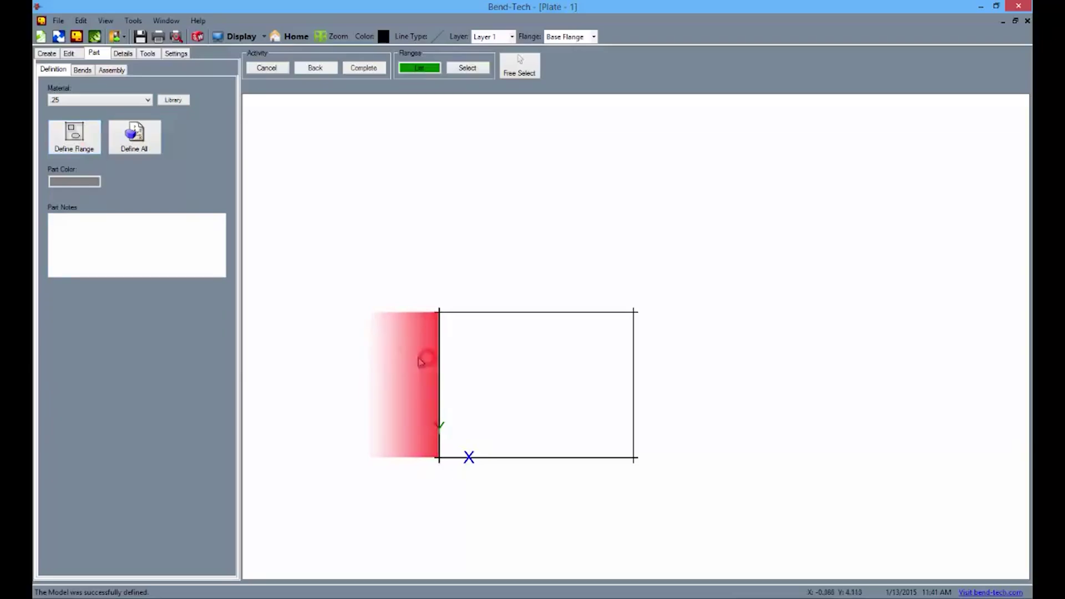
# Cycle the Display mode through to the grey shaded solid view
pyautogui.click(240, 37)
pyautogui.click(240, 36)
pyautogui.click(240, 36)
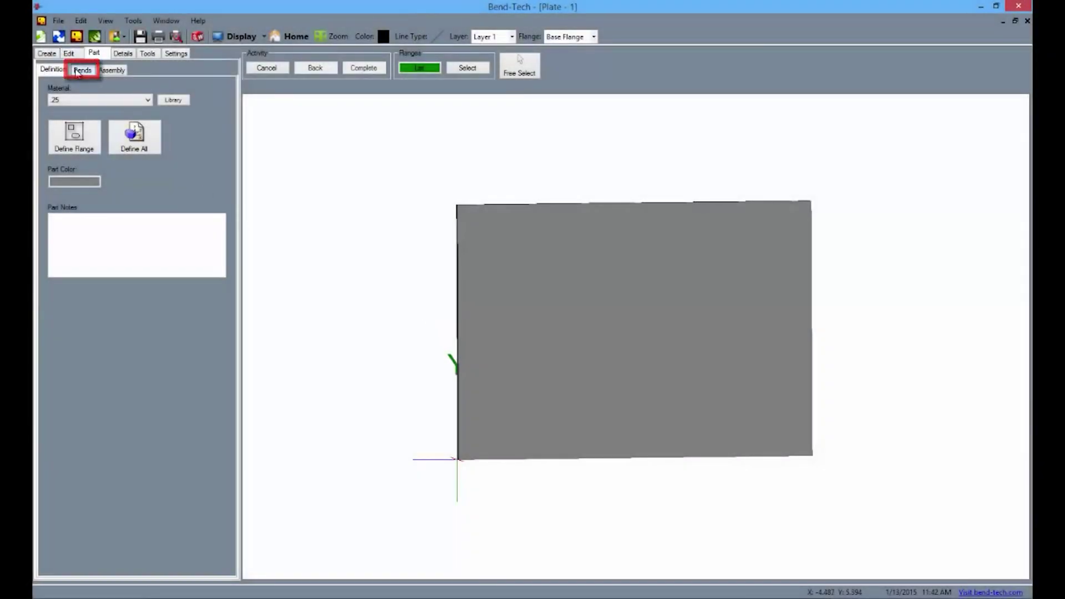
# Set the flange initial height to 3.0 and both parent and child bend locations to Outside Apex
pyautogui.click(79, 71)
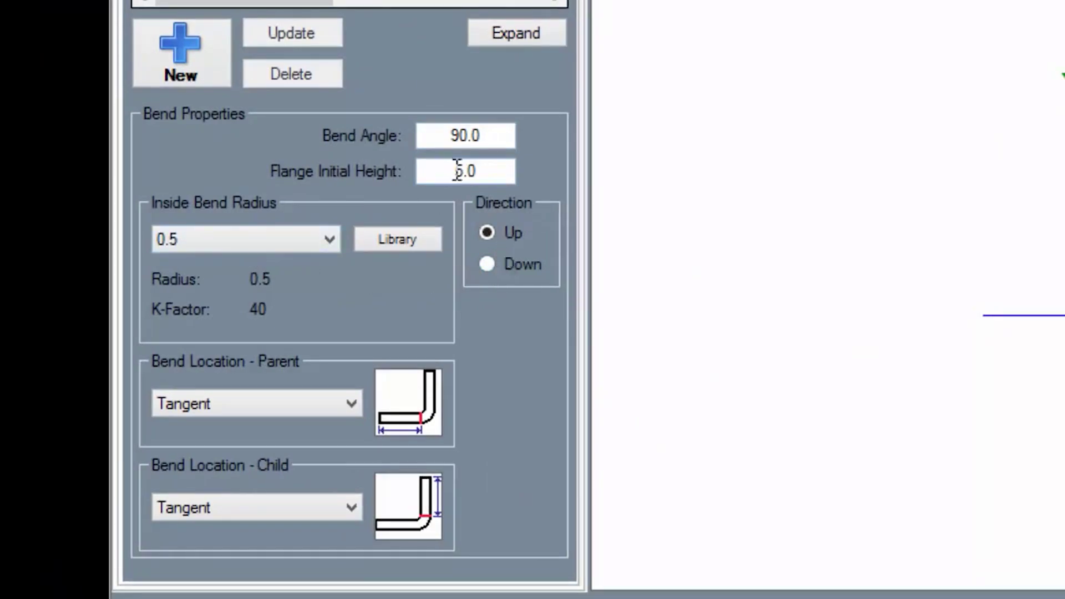
pyautogui.doubleClick(460, 170)
pyautogui.click(349, 404)
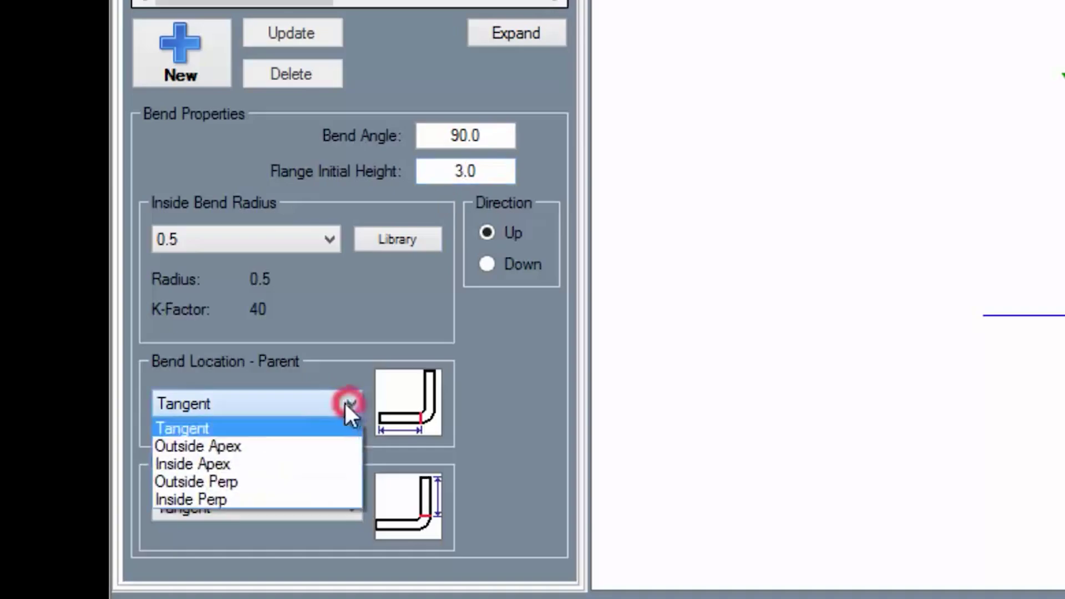
pyautogui.click(340, 444)
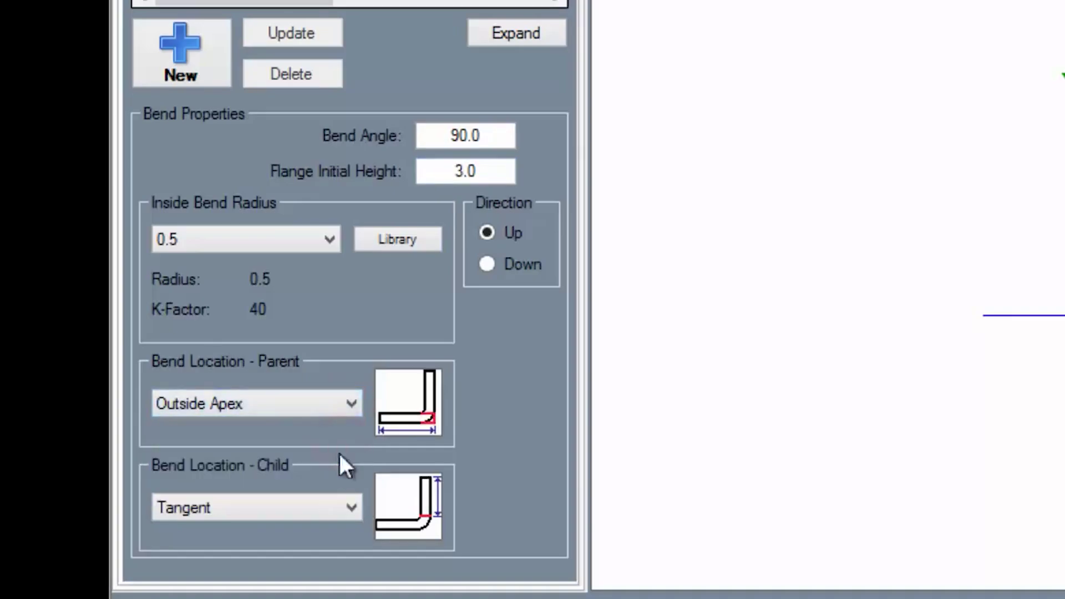
pyautogui.click(344, 504)
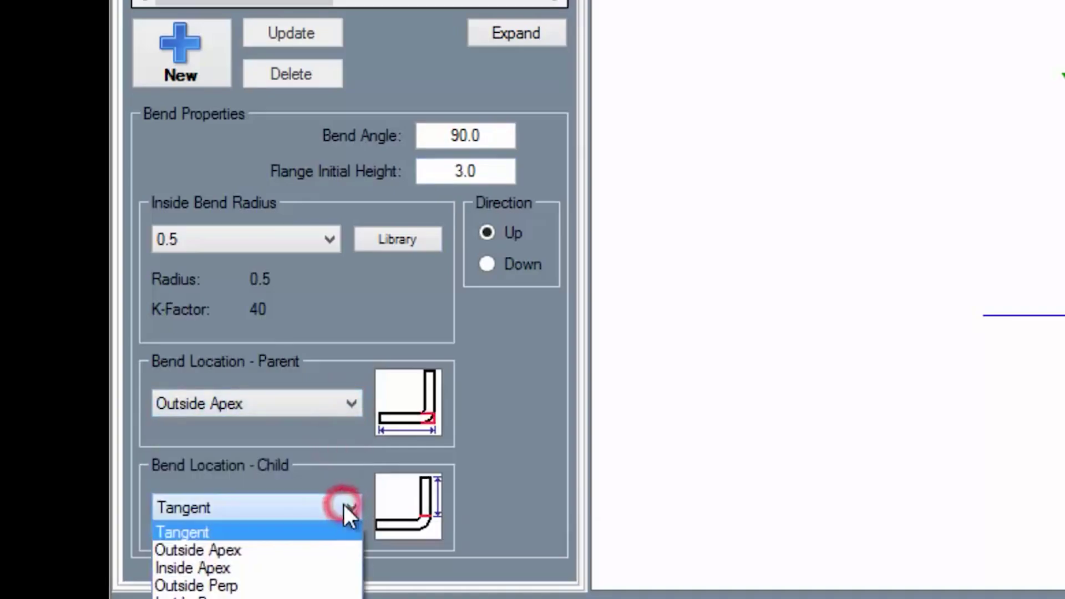
pyautogui.click(331, 551)
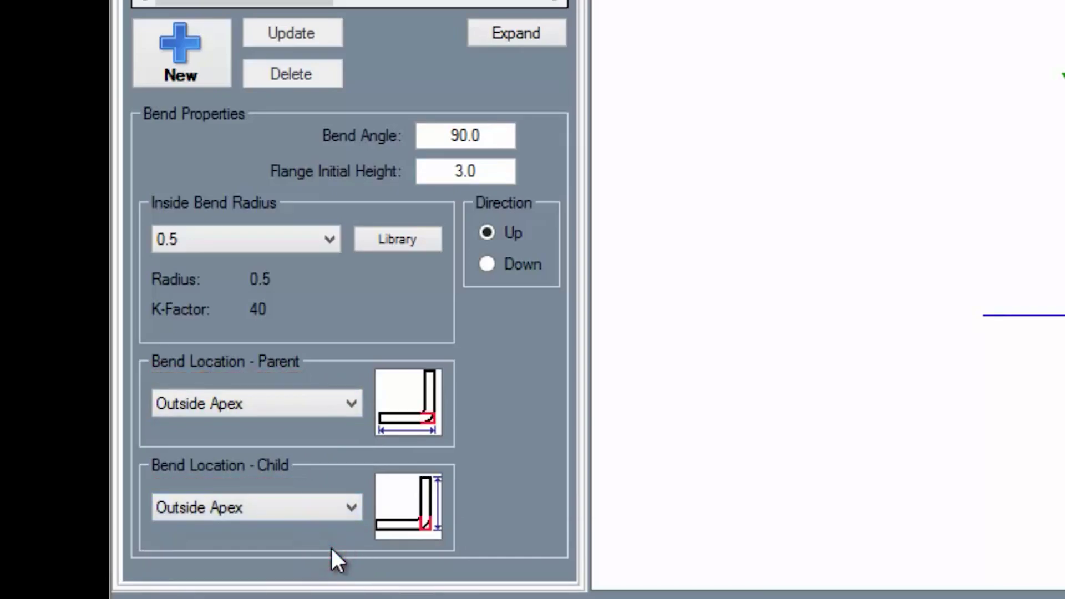
# Add Flange 2 on the plate's left edge and Flange 3 on its right edge
pyautogui.click(181, 58)
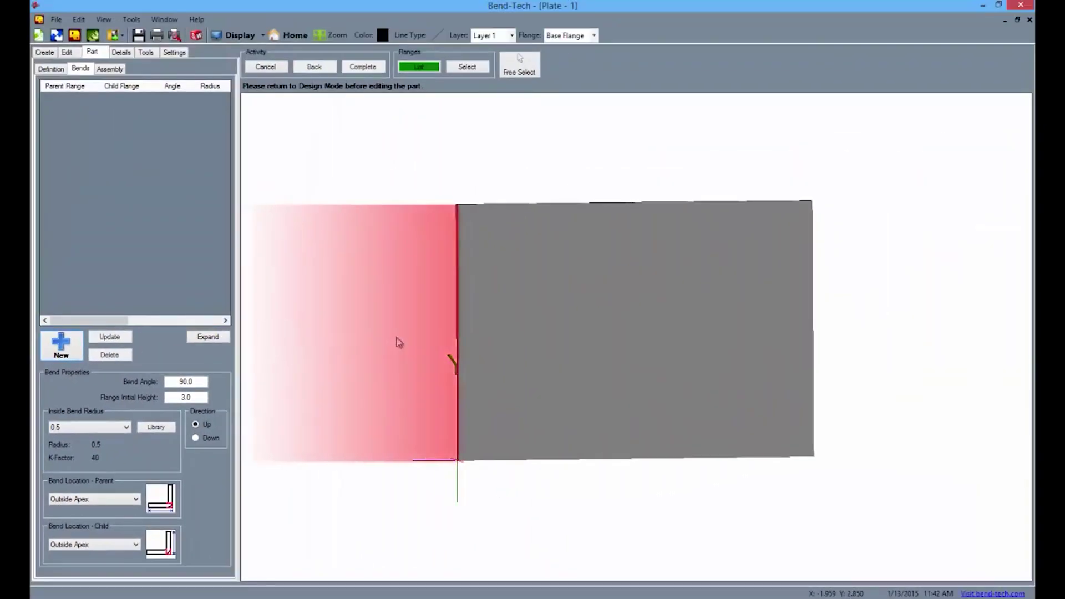
pyautogui.click(433, 349)
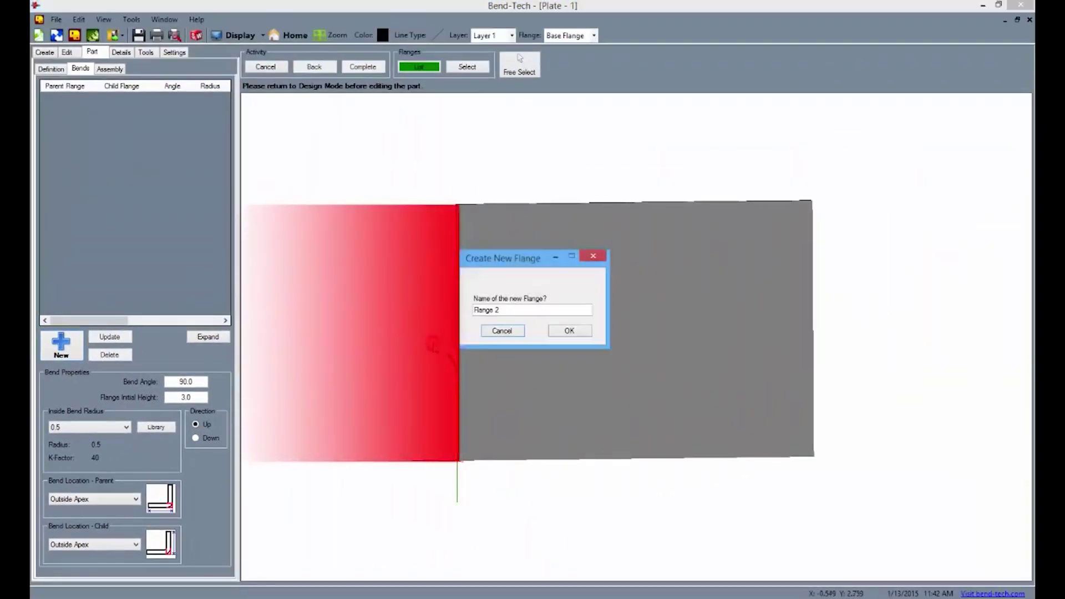
pyautogui.click(590, 333)
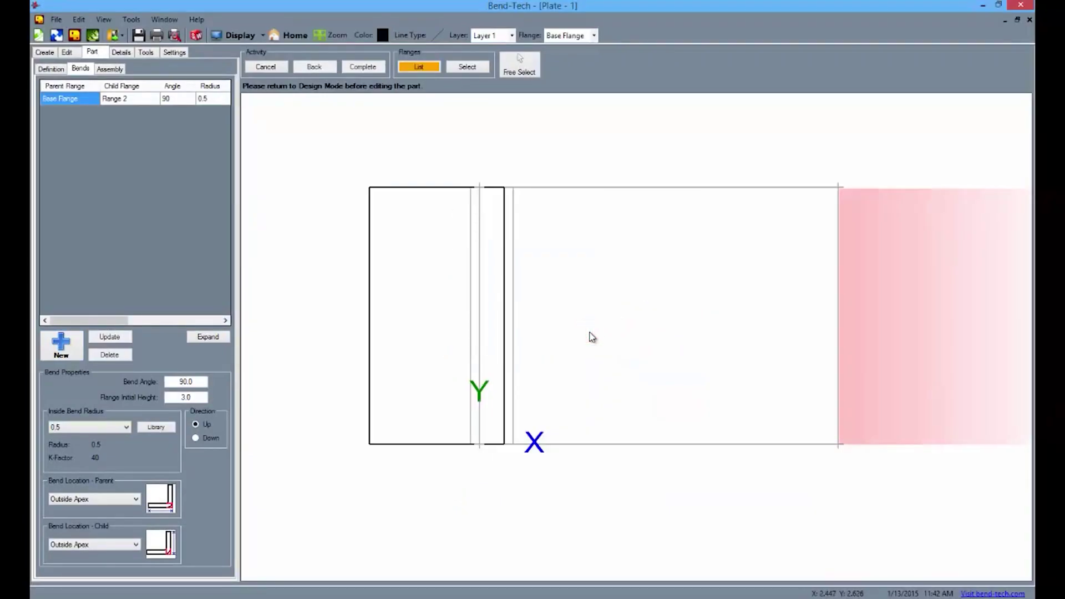
pyautogui.click(858, 334)
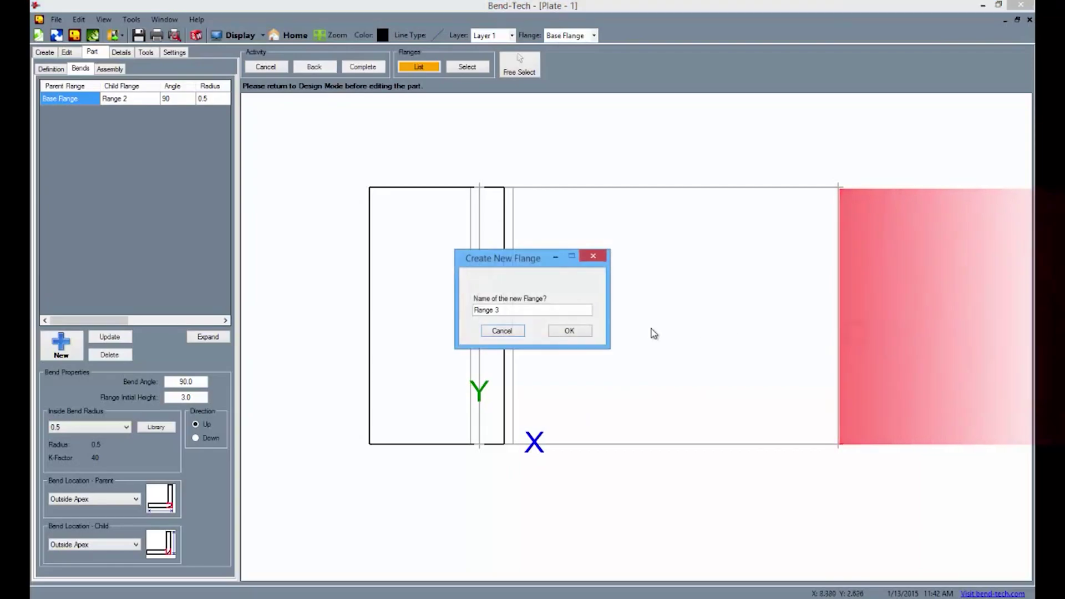
pyautogui.click(567, 329)
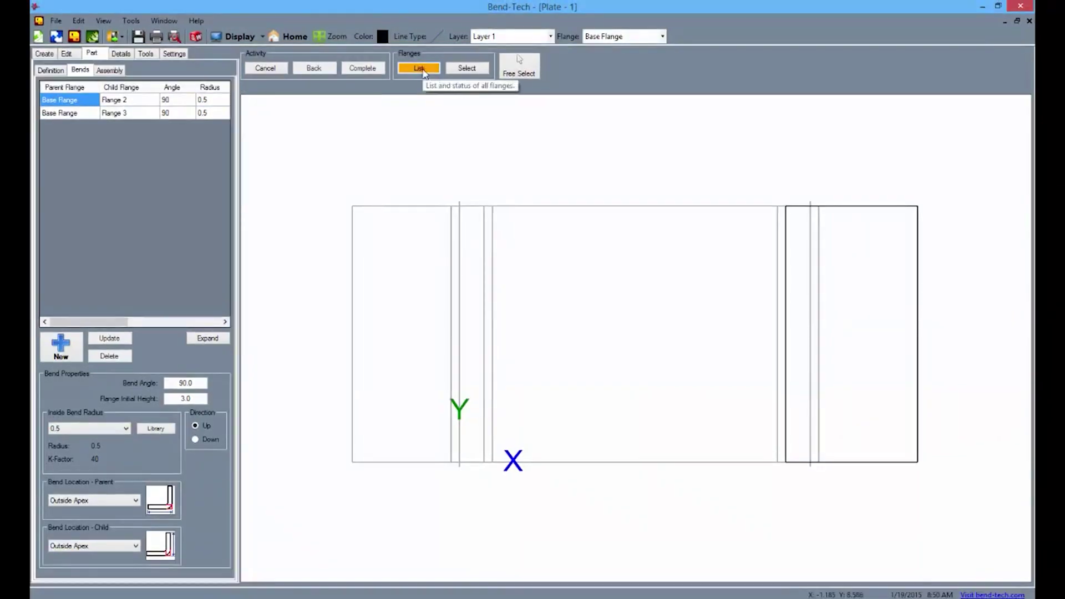
# Select Flange 2 from the flanges list and define its flange area
pyautogui.click(422, 69)
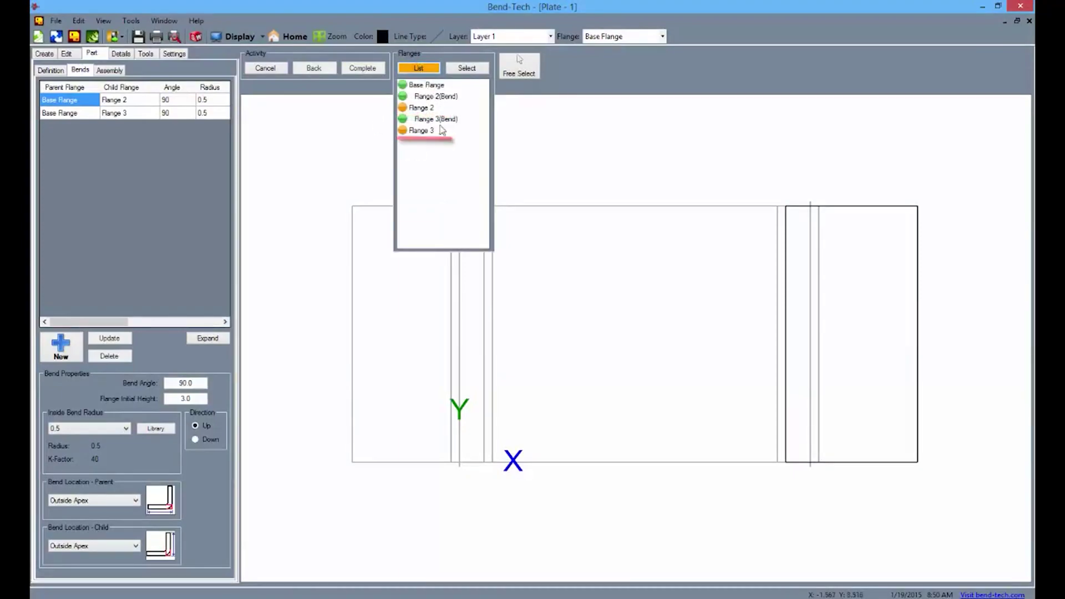
pyautogui.click(424, 108)
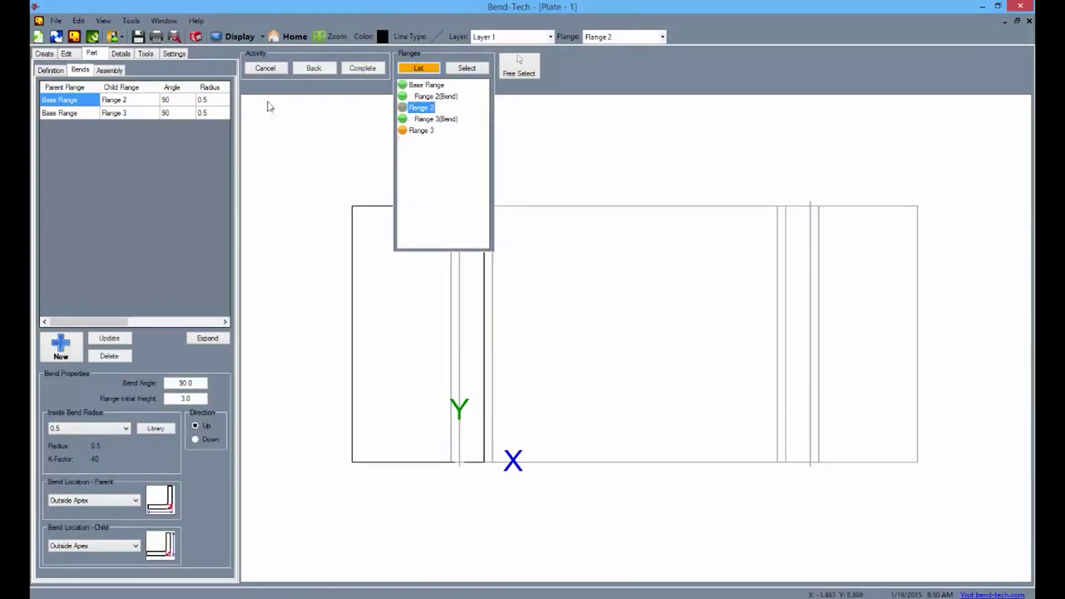
pyautogui.click(51, 71)
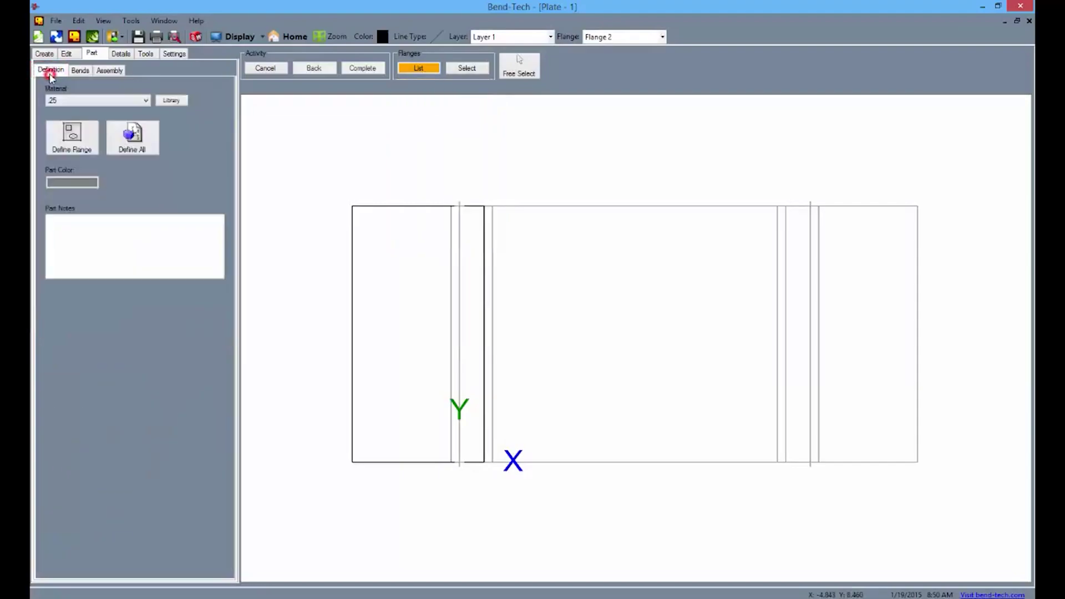
pyautogui.click(71, 132)
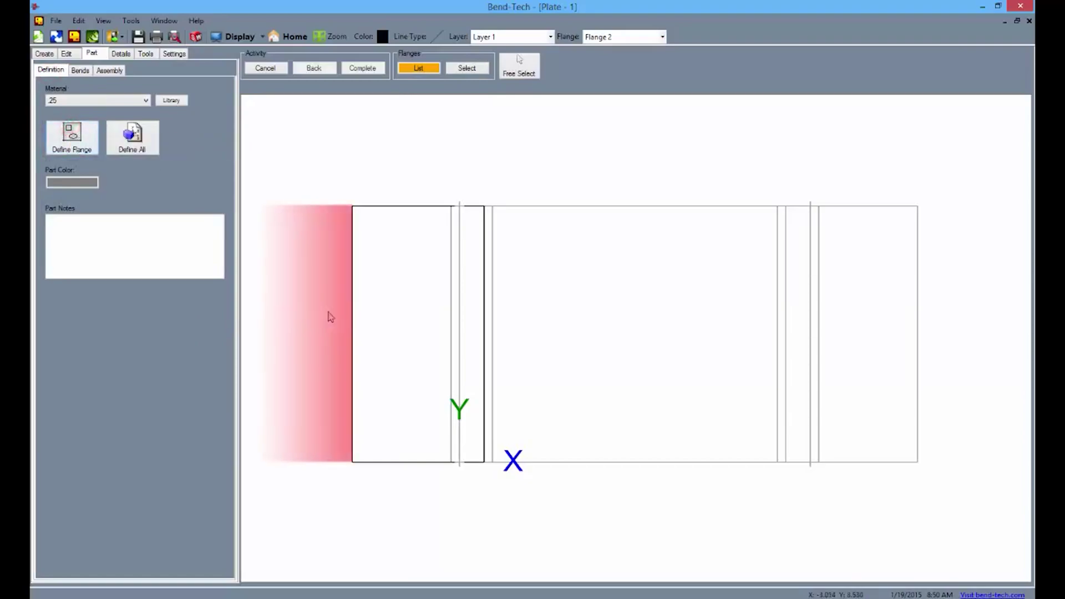
pyautogui.click(328, 313)
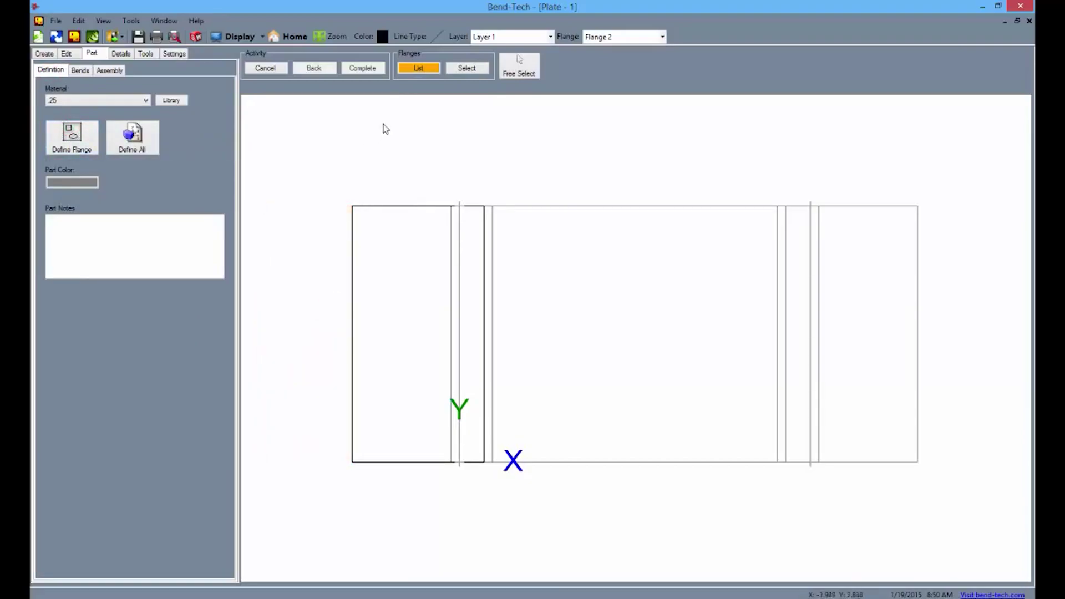
# Deselect Flange 3 and make Base Flange the active flange
pyautogui.click(429, 73)
pyautogui.click(417, 131)
pyautogui.click(933, 290)
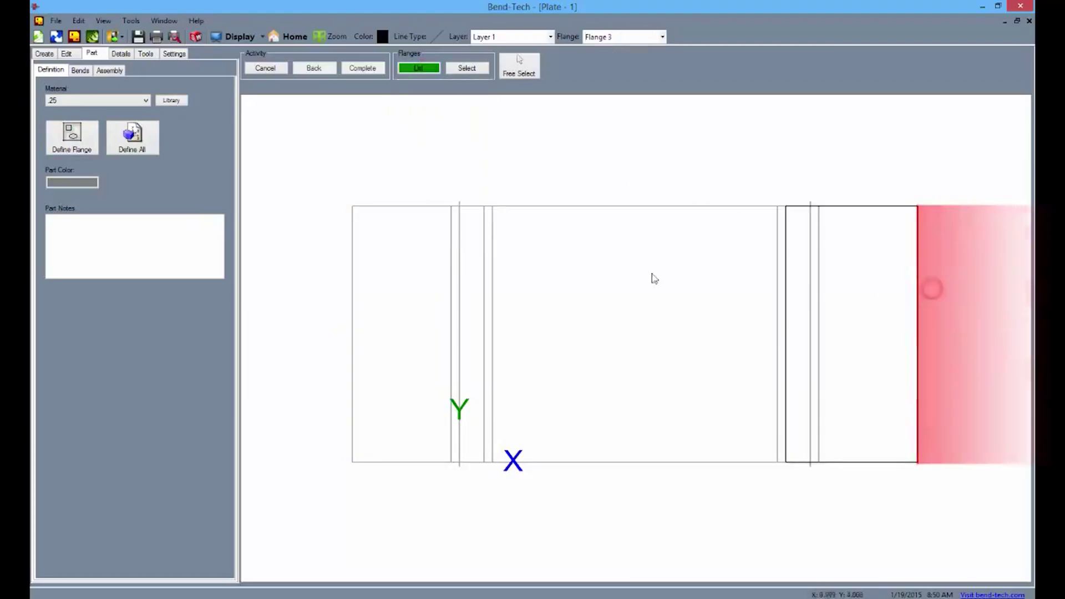
pyautogui.click(424, 71)
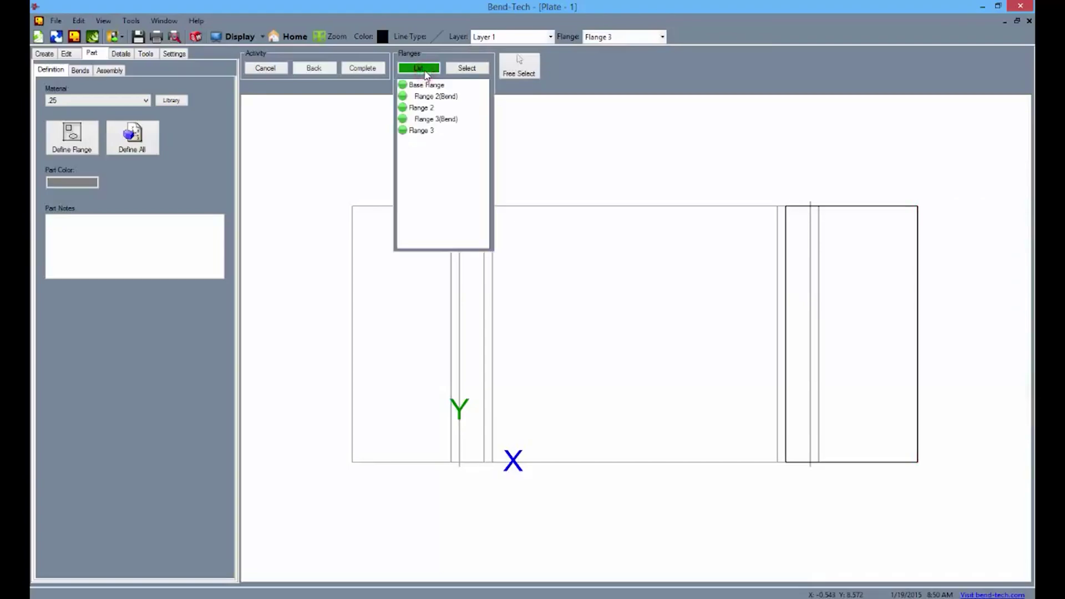
pyautogui.click(426, 85)
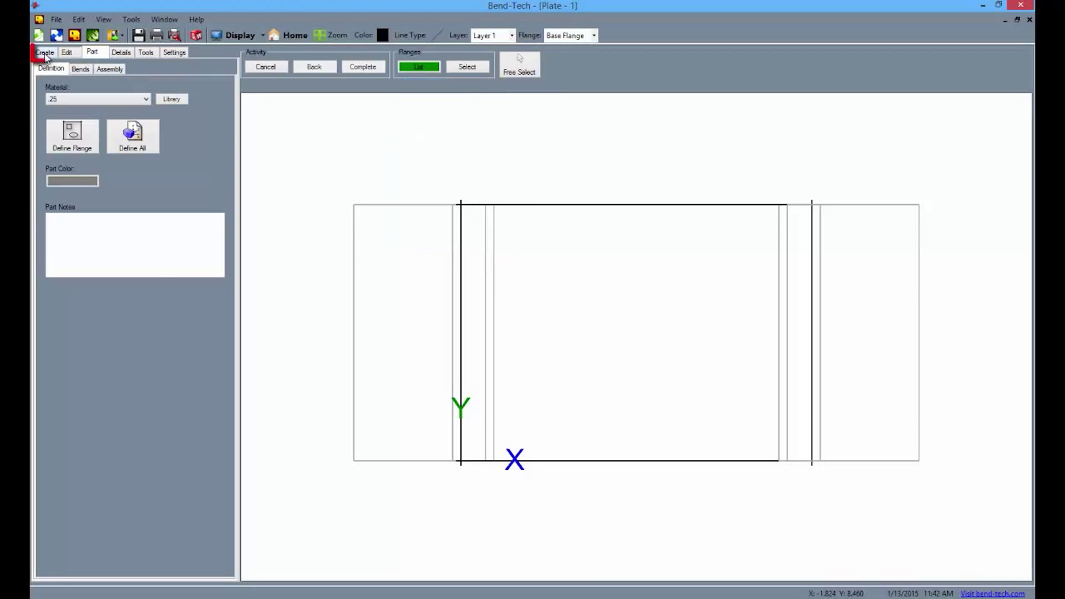
# Place an incremental point at X 2, Y 3 from the Base Flange's origin corner
pyautogui.click(45, 53)
pyautogui.click(46, 69)
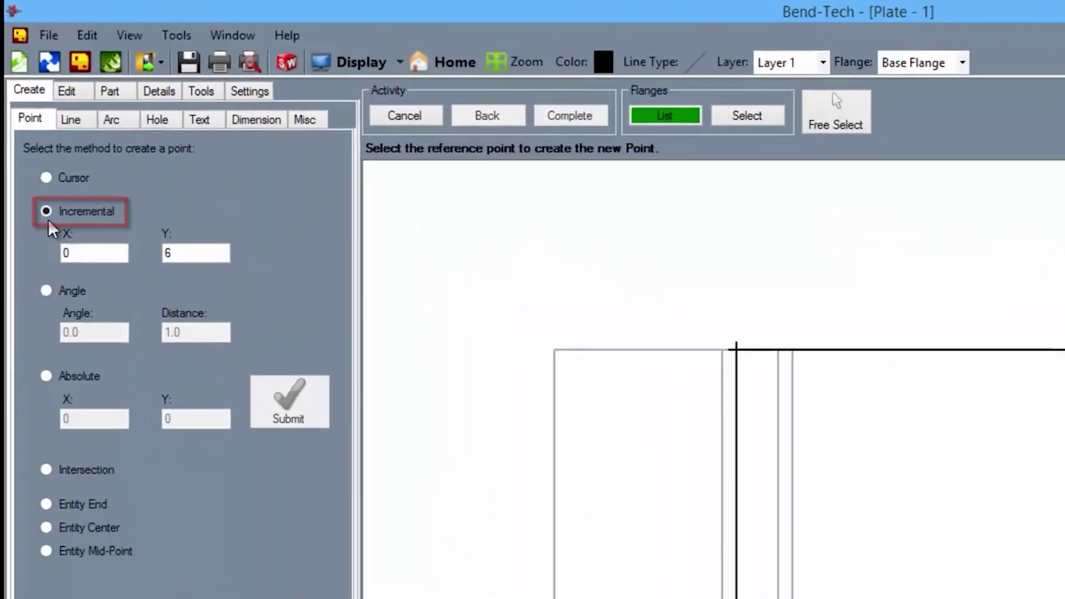
pyautogui.click(76, 147)
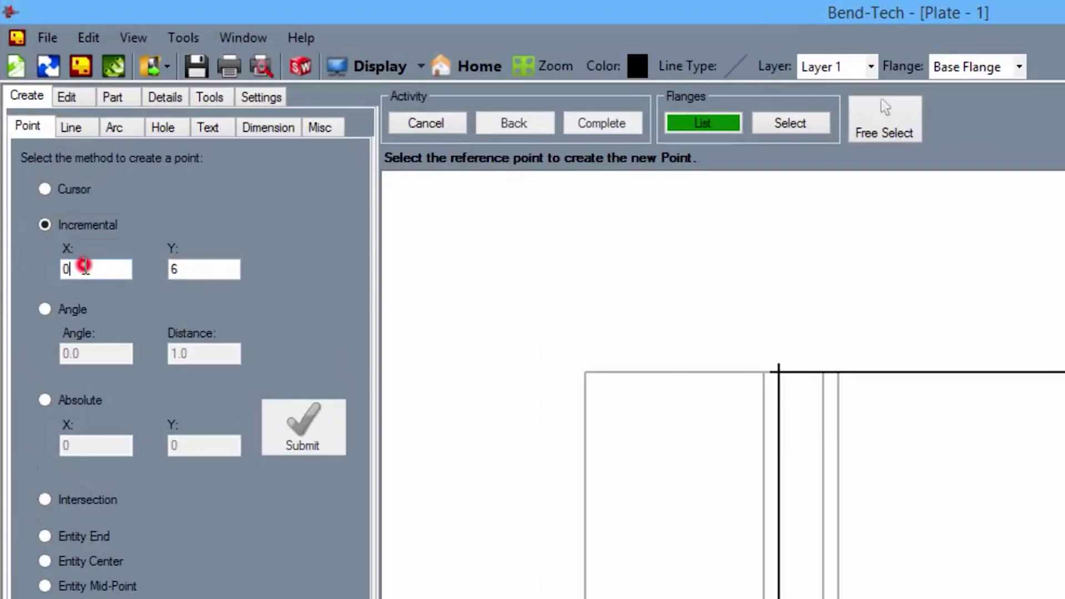
pyautogui.doubleClick(86, 267)
pyautogui.doubleClick(203, 268)
pyautogui.write('3')
pyautogui.click(527, 539)
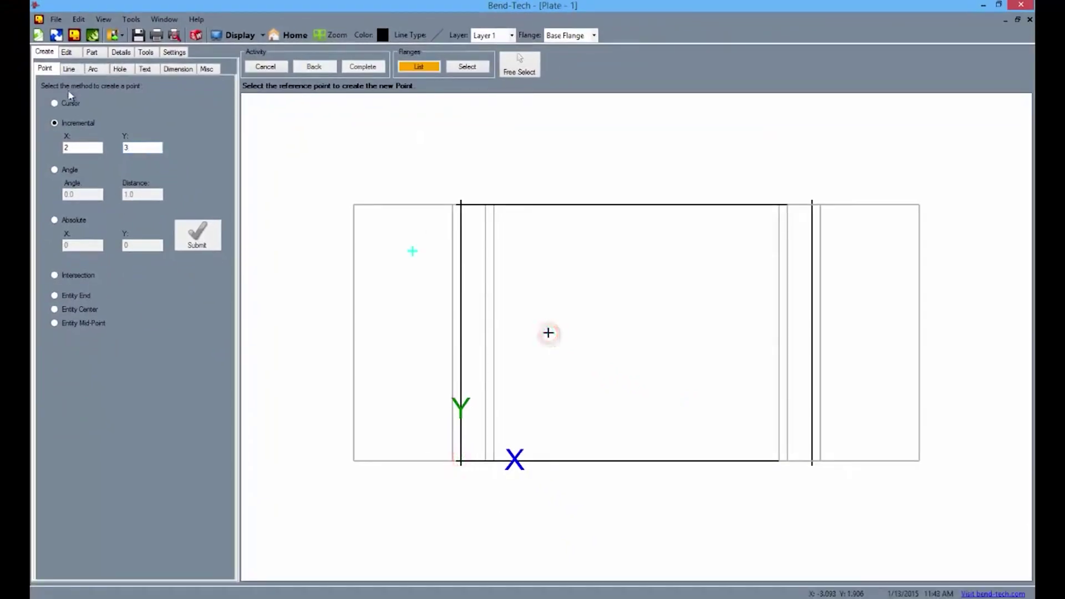
# Cut a square hole of width 1 centred on the 2-by-3 point in the base flange
pyautogui.click(117, 71)
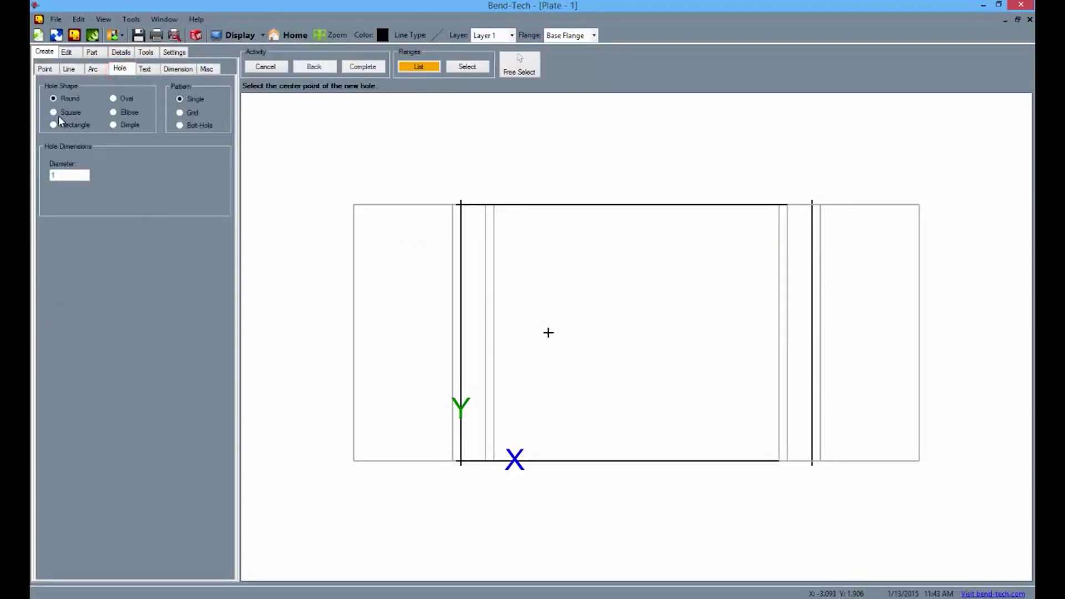
pyautogui.click(56, 114)
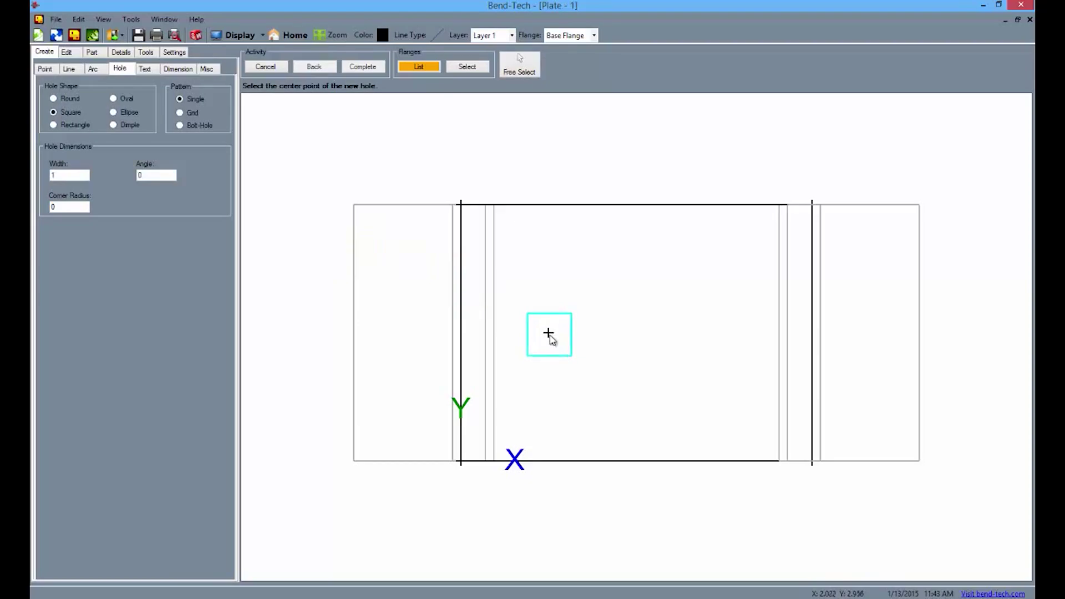
pyautogui.click(548, 334)
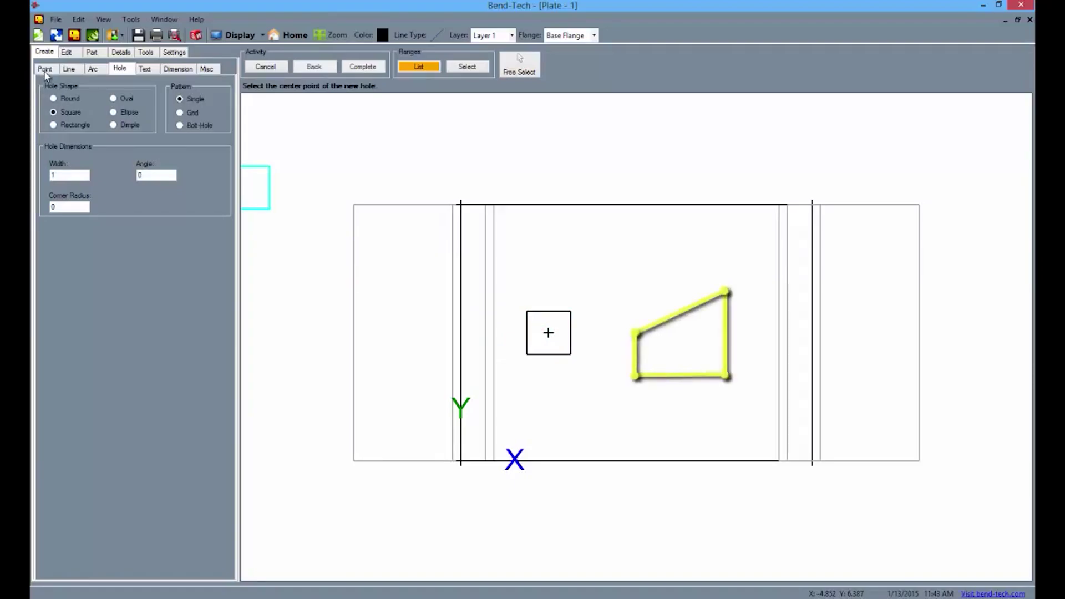
# Add angle-and-distance points at 0°/2 from the hole centre, then 270°/1 below that
pyautogui.click(45, 70)
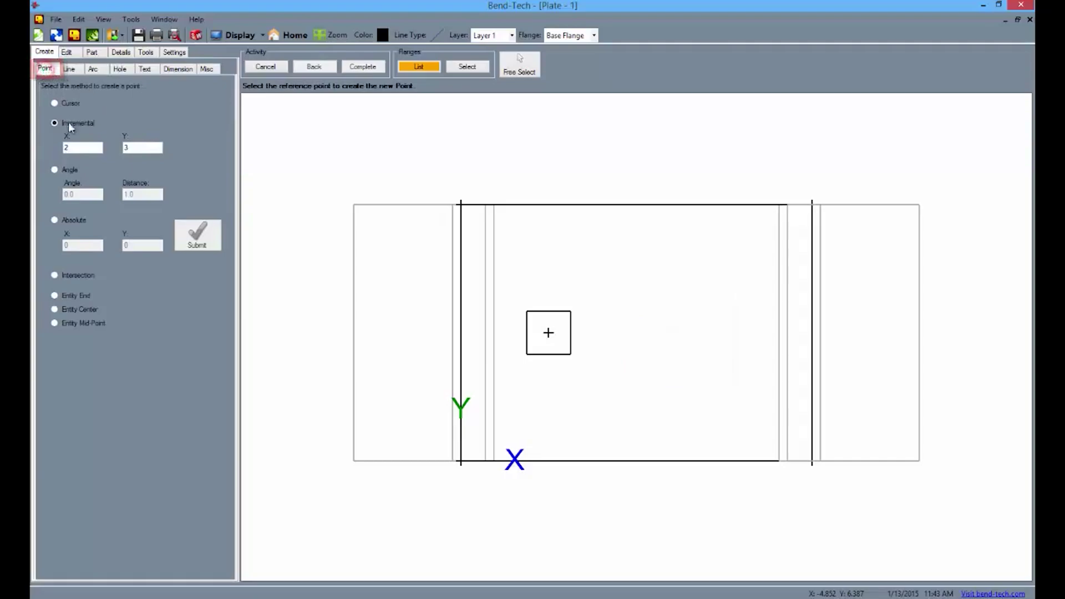
pyautogui.click(53, 169)
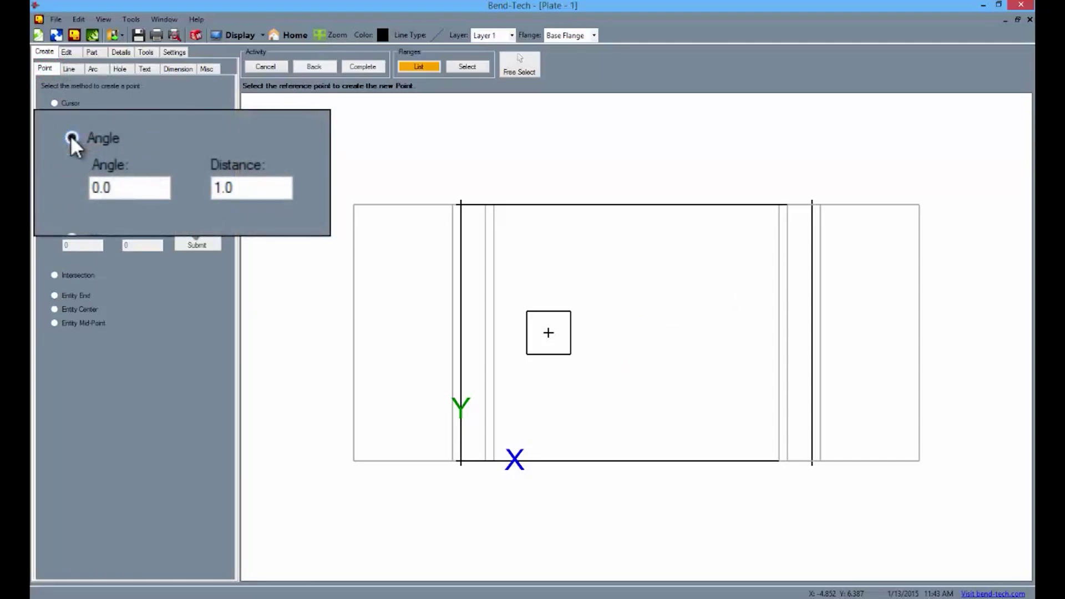
pyautogui.doubleClick(237, 190)
pyautogui.write('2')
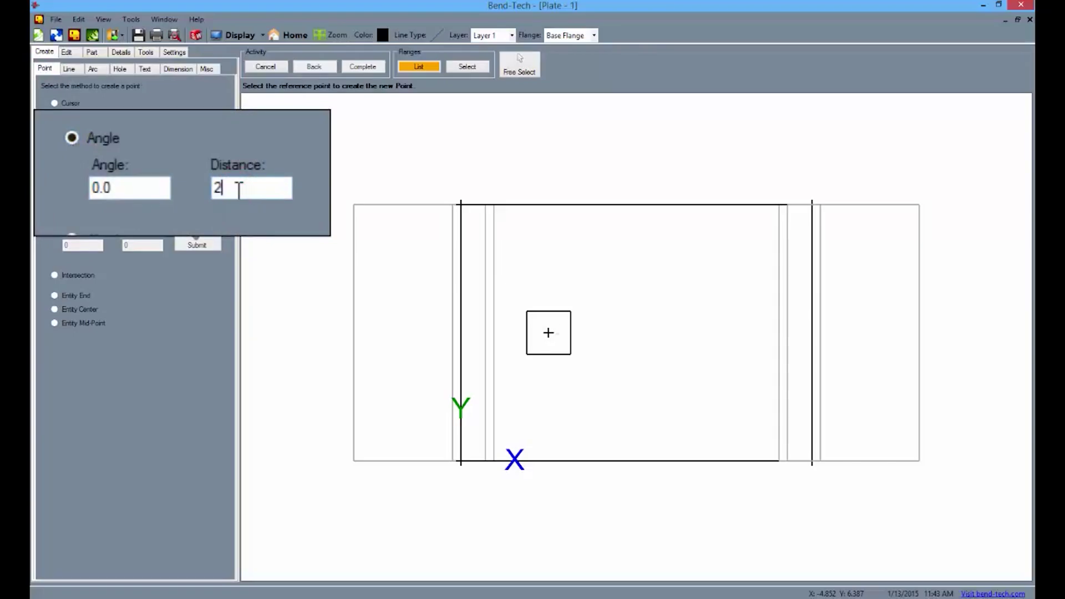
pyautogui.click(548, 332)
pyautogui.doubleClick(141, 190)
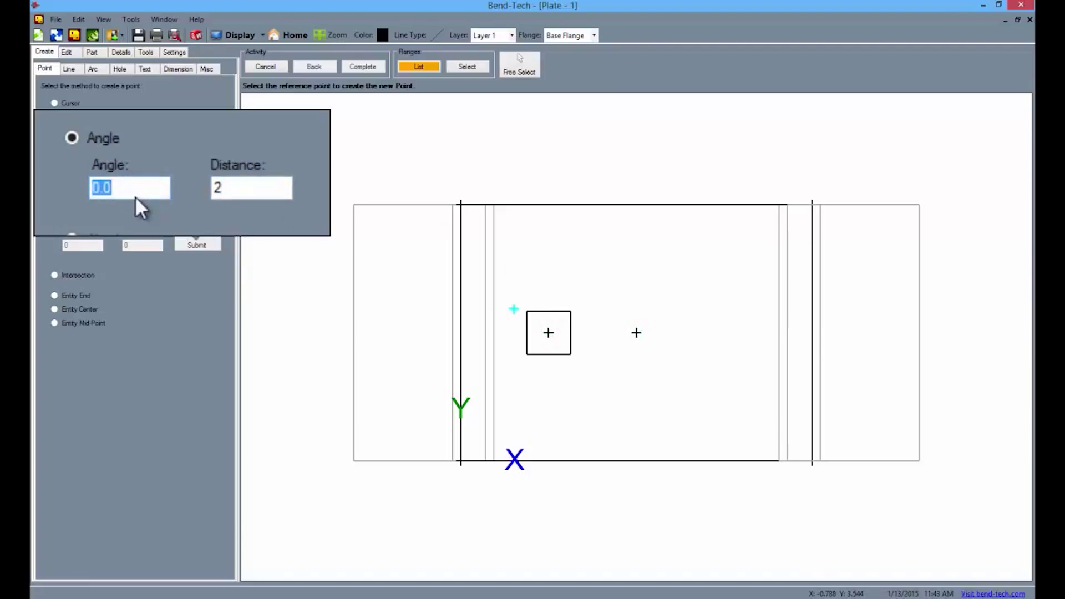
pyautogui.write('270')
pyautogui.doubleClick(249, 188)
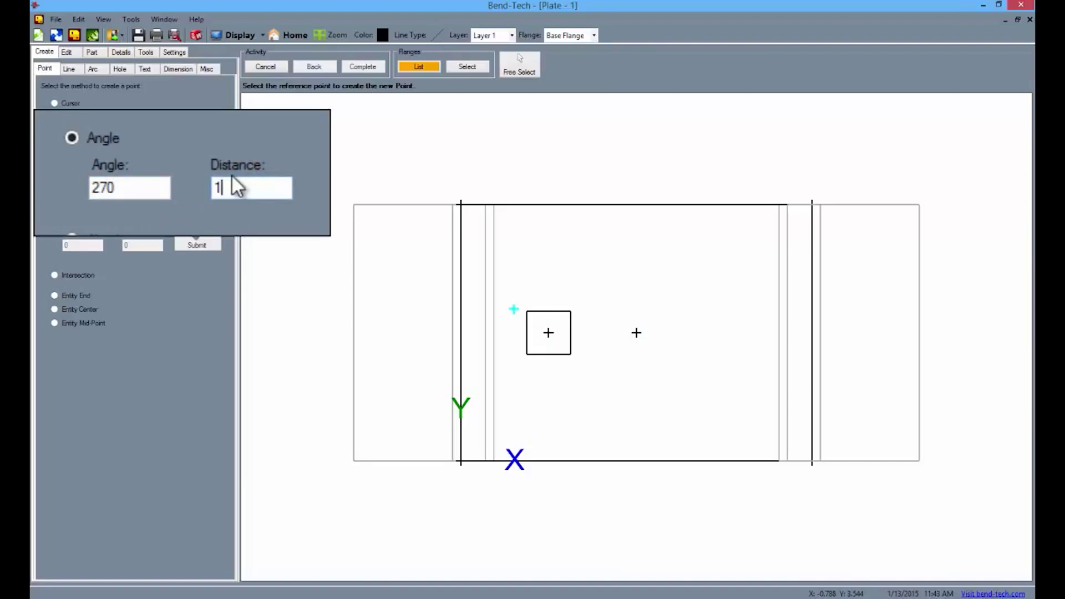
pyautogui.click(637, 333)
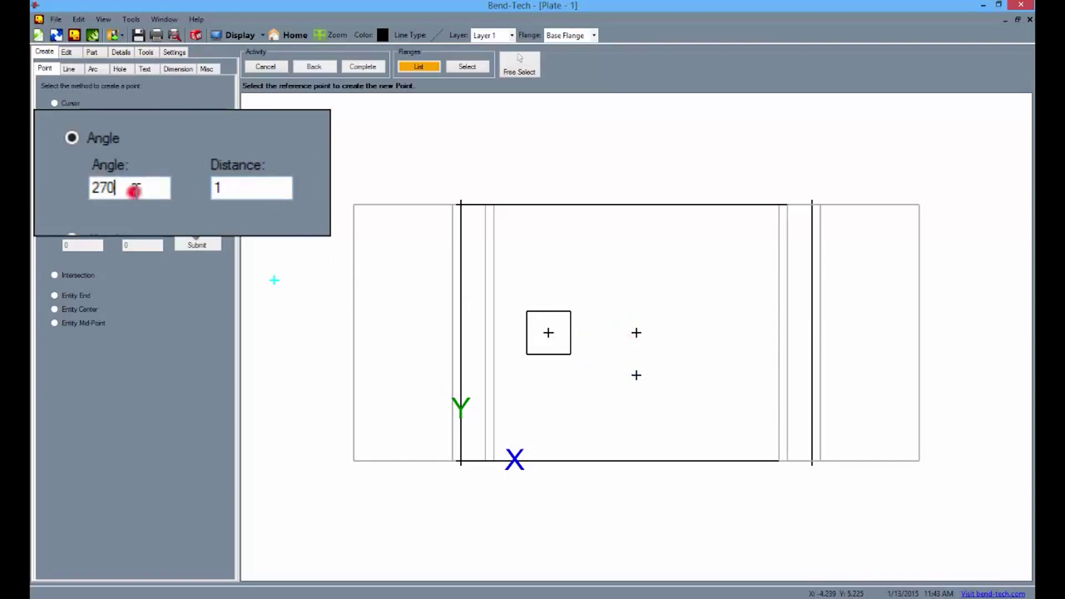
# Add two more points: 0°/2 right of the lower point, then 90°/2 above it
pyautogui.doubleClick(134, 188)
pyautogui.write('0')
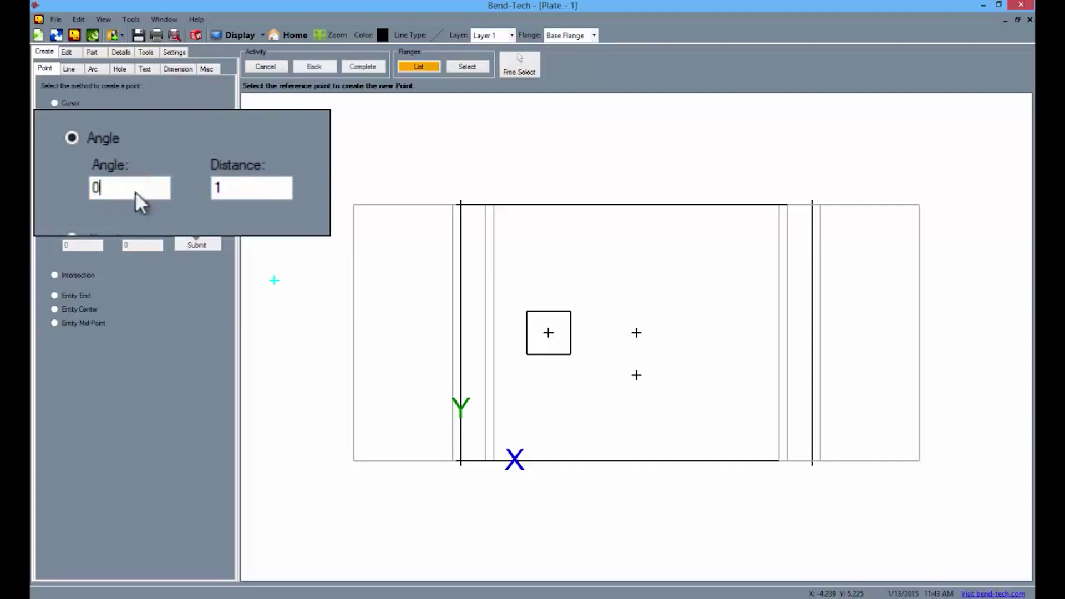
pyautogui.doubleClick(267, 189)
pyautogui.write('2')
pyautogui.click(636, 376)
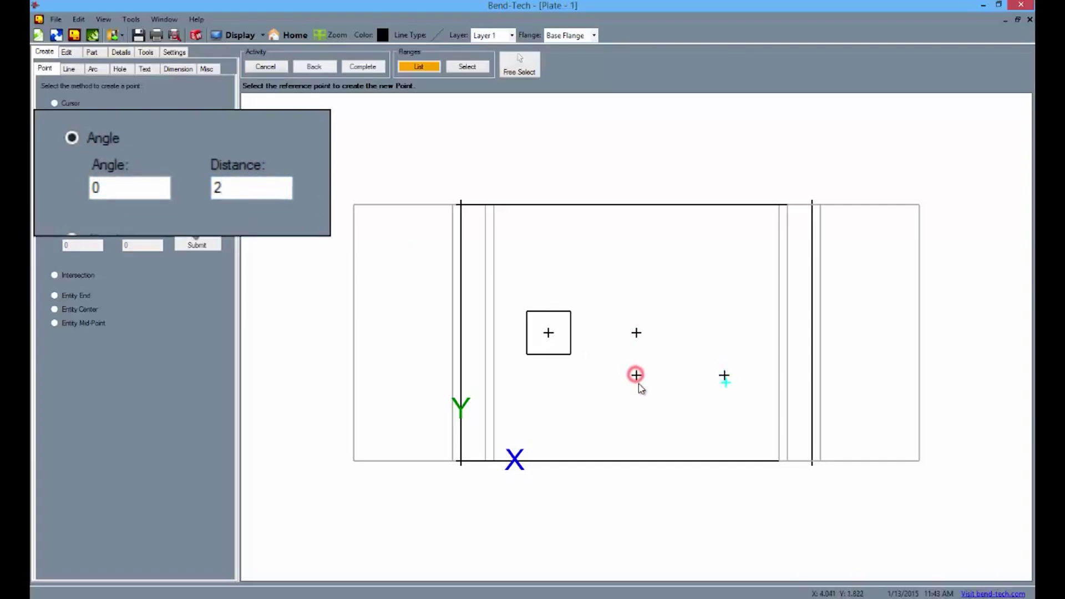
pyautogui.doubleClick(117, 185)
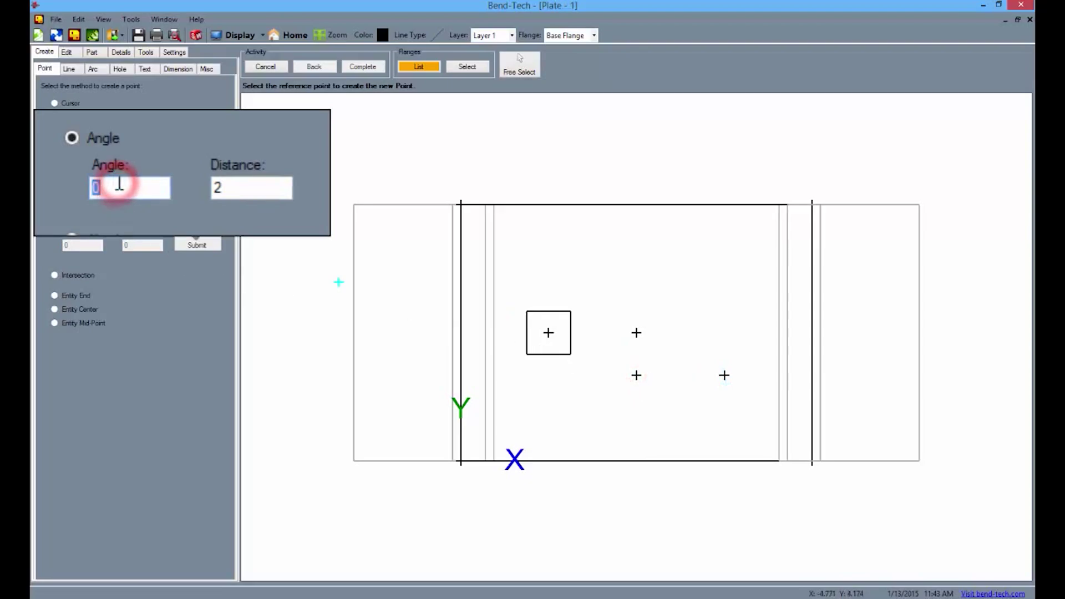
pyautogui.write('90')
pyautogui.click(724, 375)
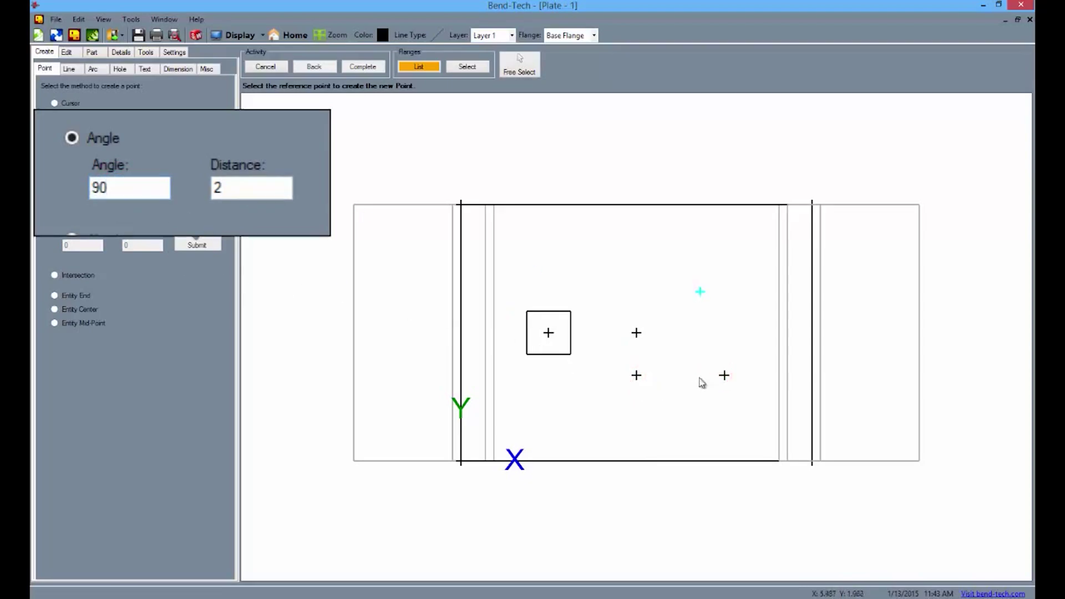
pyautogui.click(724, 375)
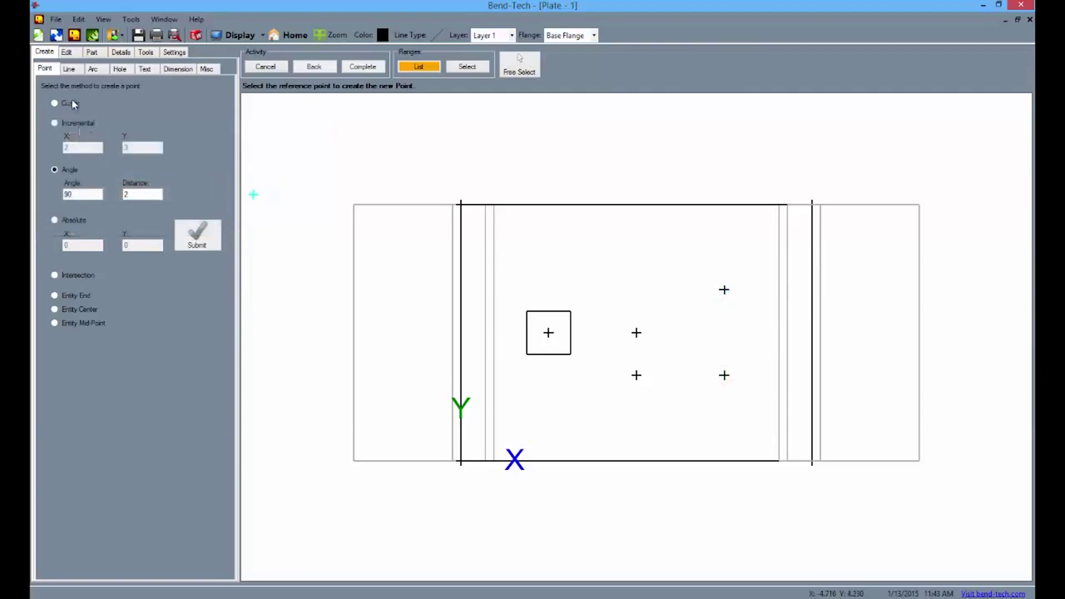
# Draw continuous lines through the four points back to the start, closing the trapezoid outline
pyautogui.click(69, 69)
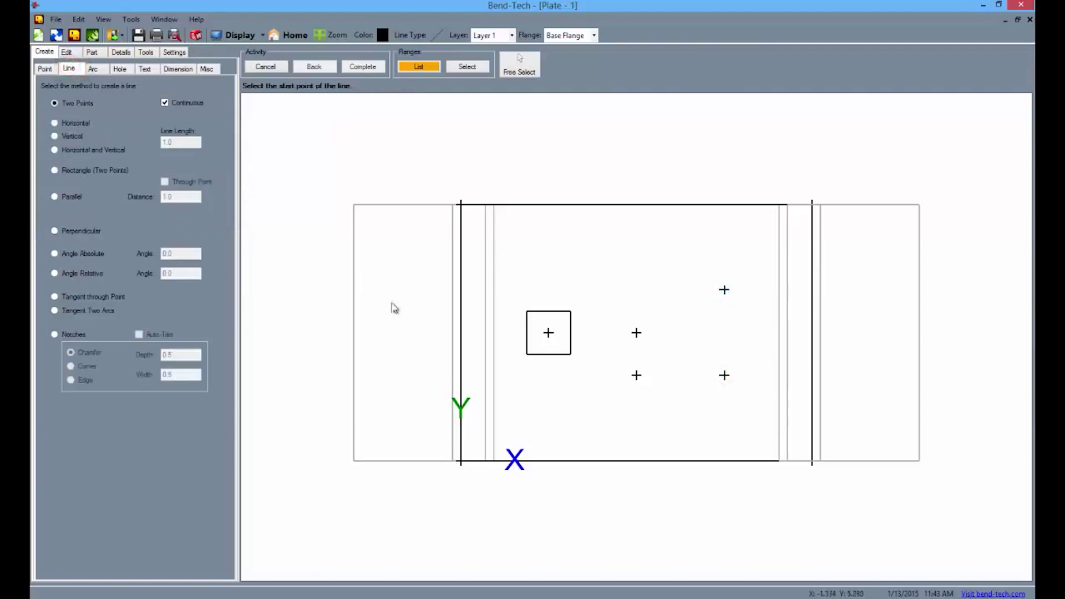
pyautogui.click(637, 375)
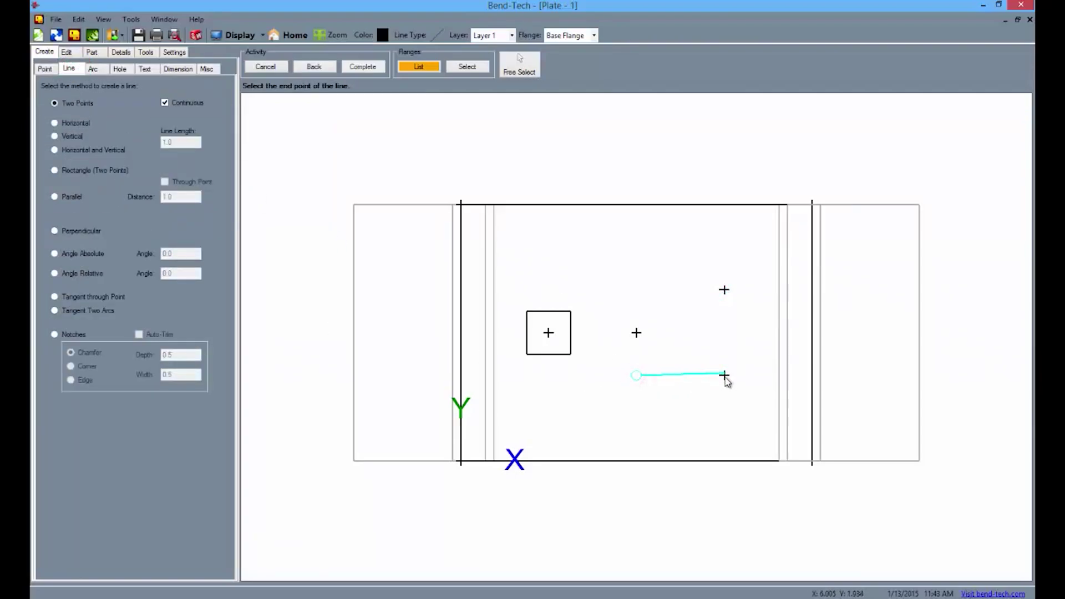
pyautogui.click(724, 375)
pyautogui.click(725, 289)
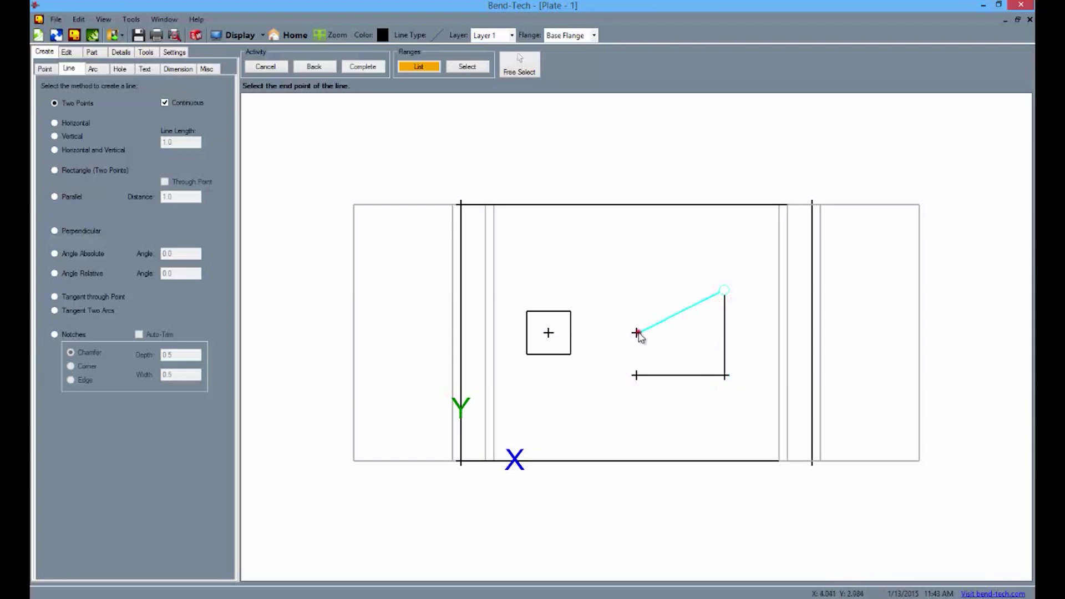
pyautogui.click(636, 333)
pyautogui.click(636, 375)
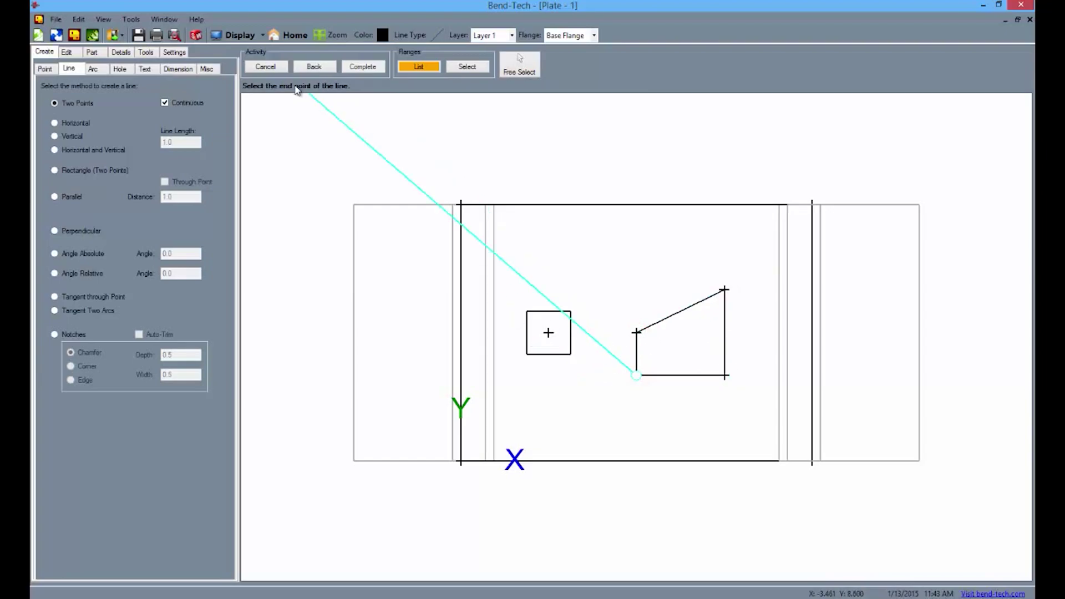
pyautogui.click(266, 67)
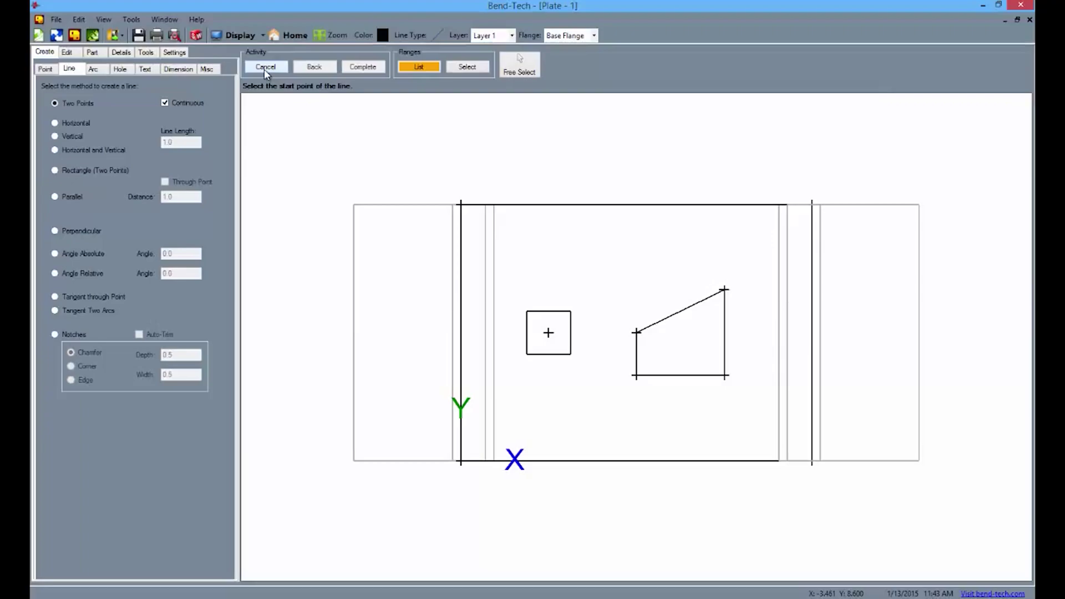
# Fillet the trapezoid's bottom and right lines with a 0.5 radius and Auto-Trim on
pyautogui.click(97, 71)
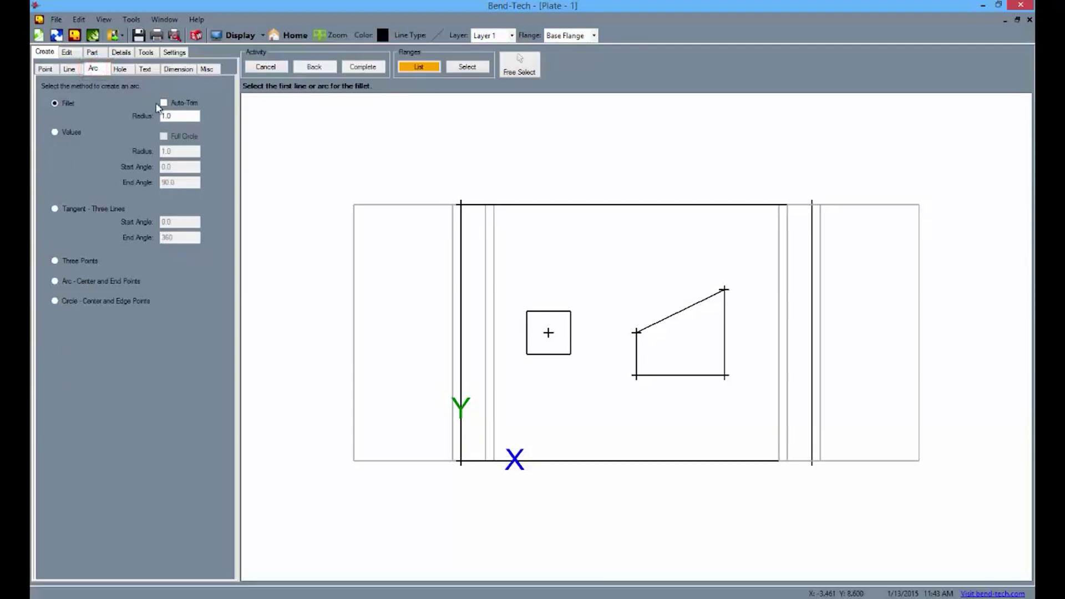
pyautogui.click(164, 103)
pyautogui.doubleClick(179, 116)
pyautogui.write('.5')
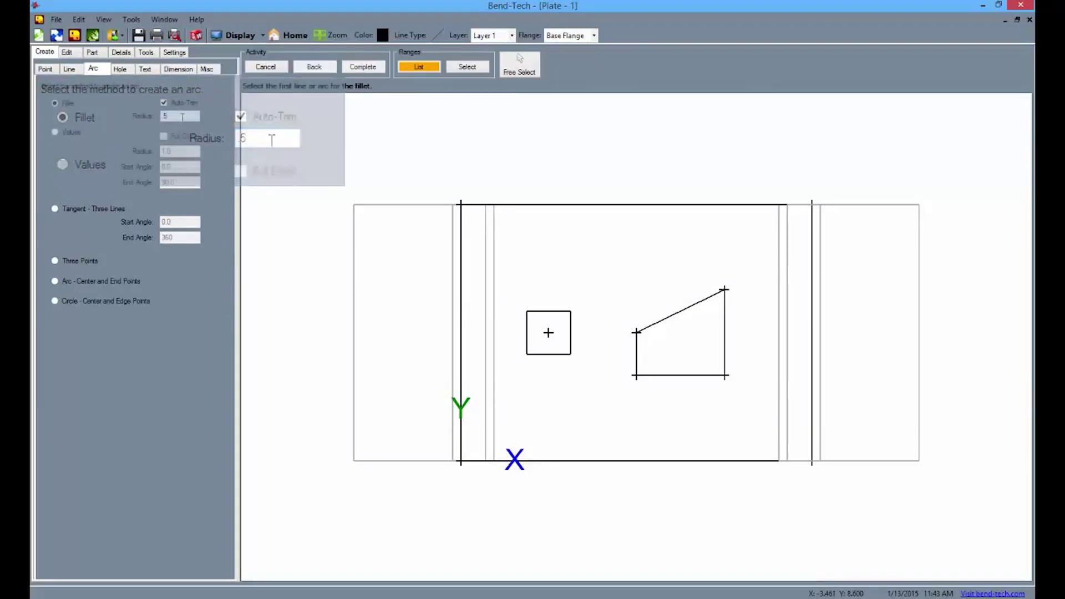
pyautogui.click(705, 376)
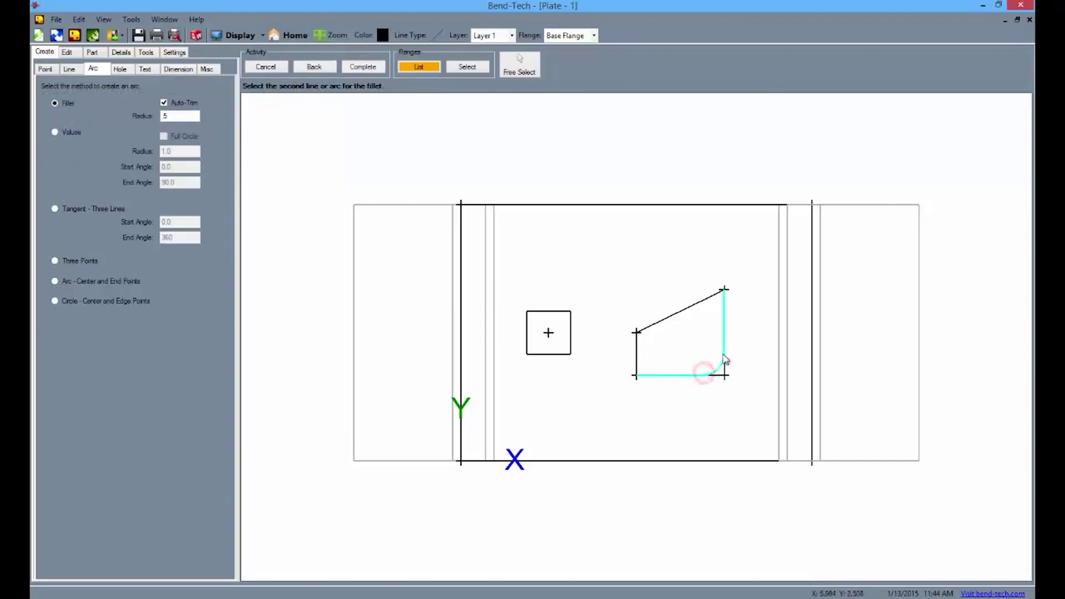
pyautogui.click(724, 356)
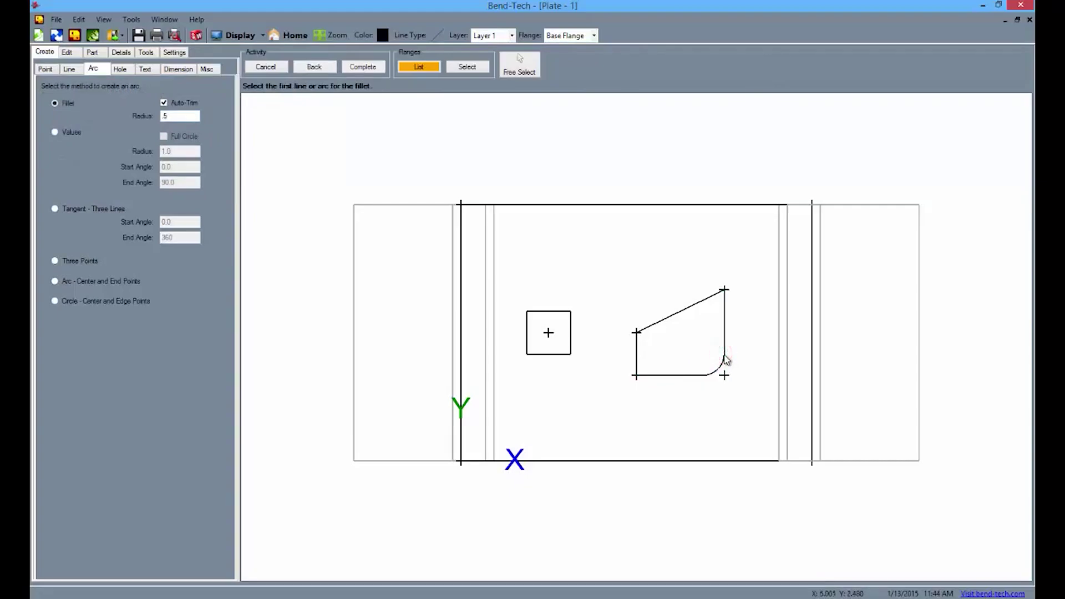
# Define the Base Flange by picking its top edge and confirming
pyautogui.click(92, 51)
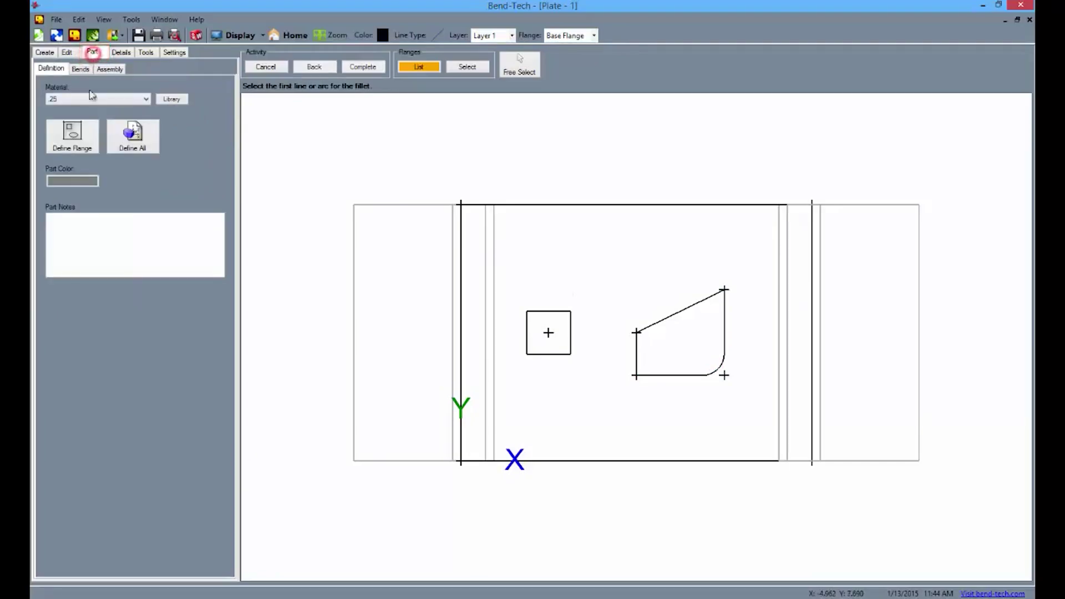
pyautogui.click(82, 134)
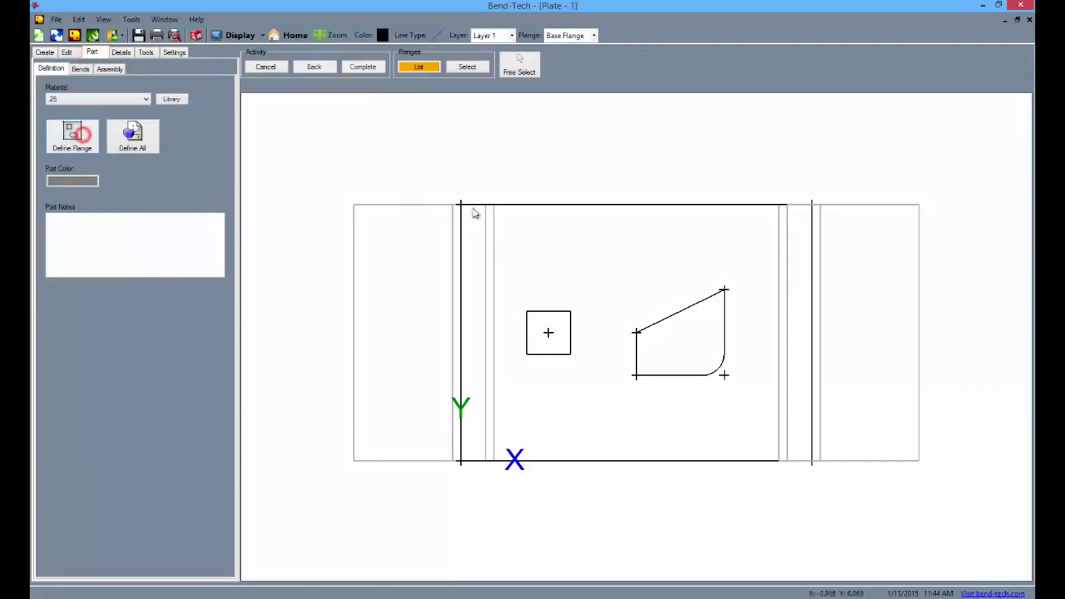
pyautogui.click(561, 199)
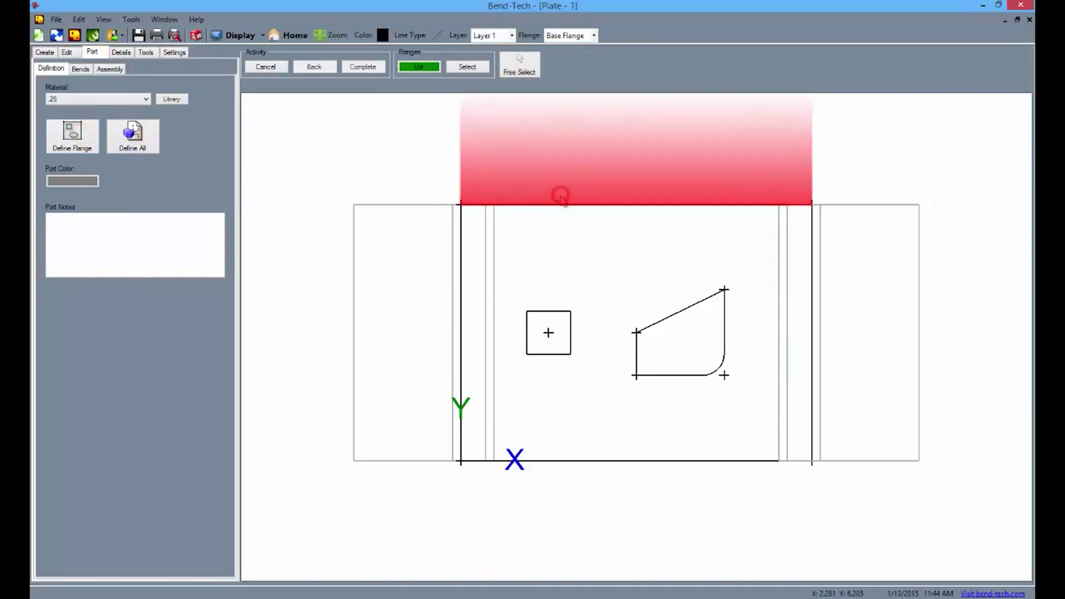
pyautogui.click(239, 35)
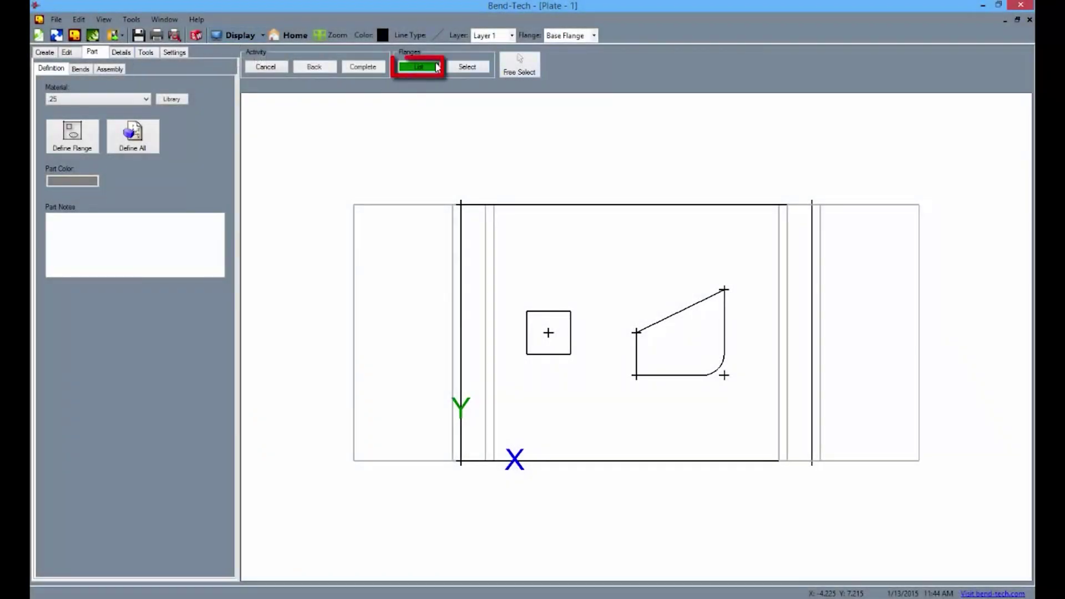
# Switch to Flange 2 and place a point at the centre of its left edge
pyautogui.click(419, 67)
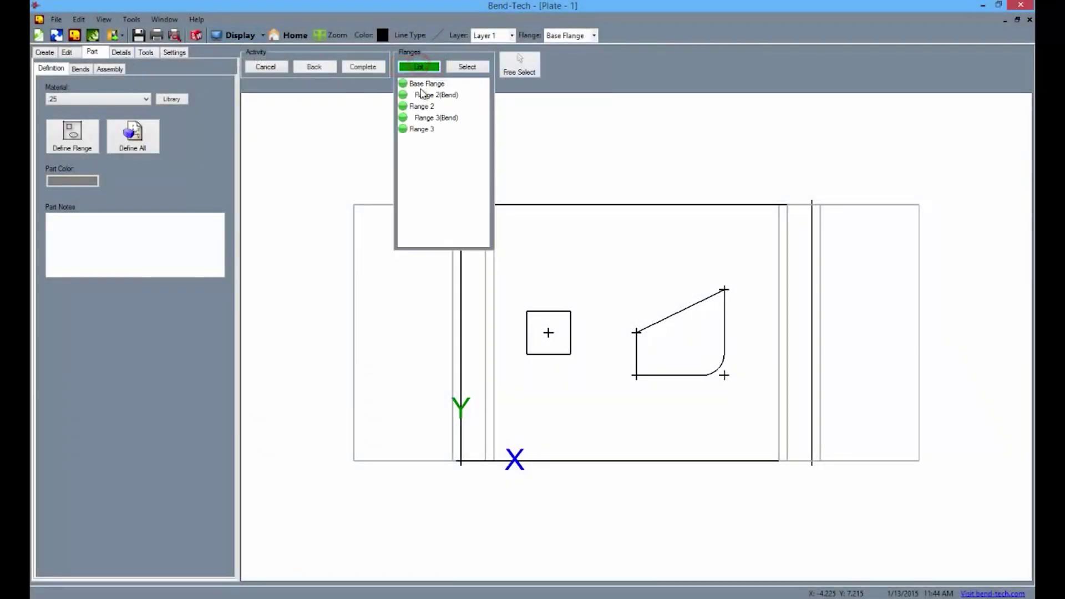
pyautogui.click(422, 106)
pyautogui.click(46, 52)
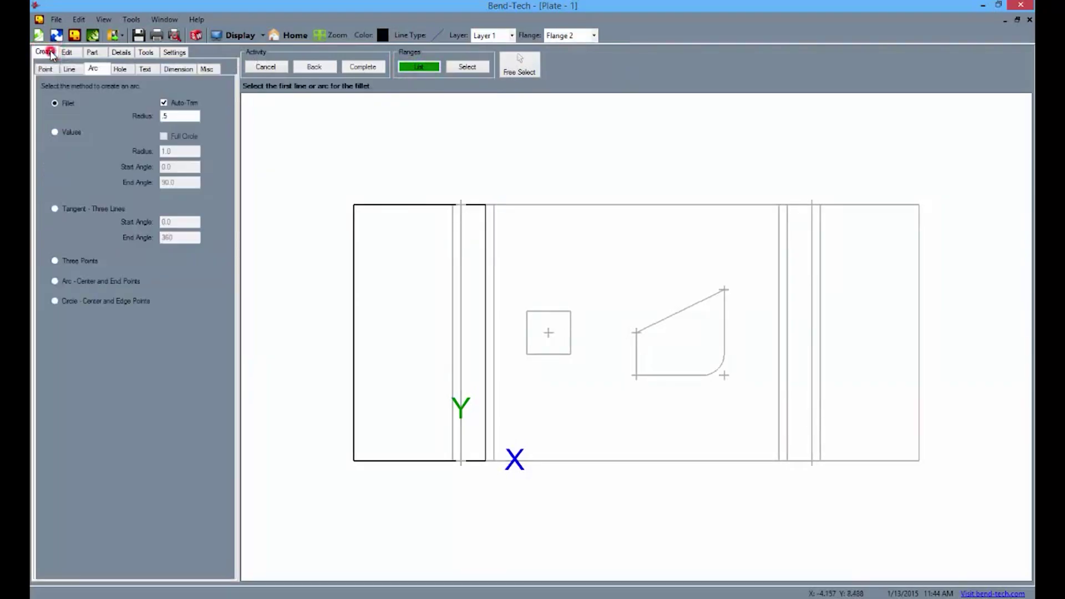
pyautogui.click(50, 69)
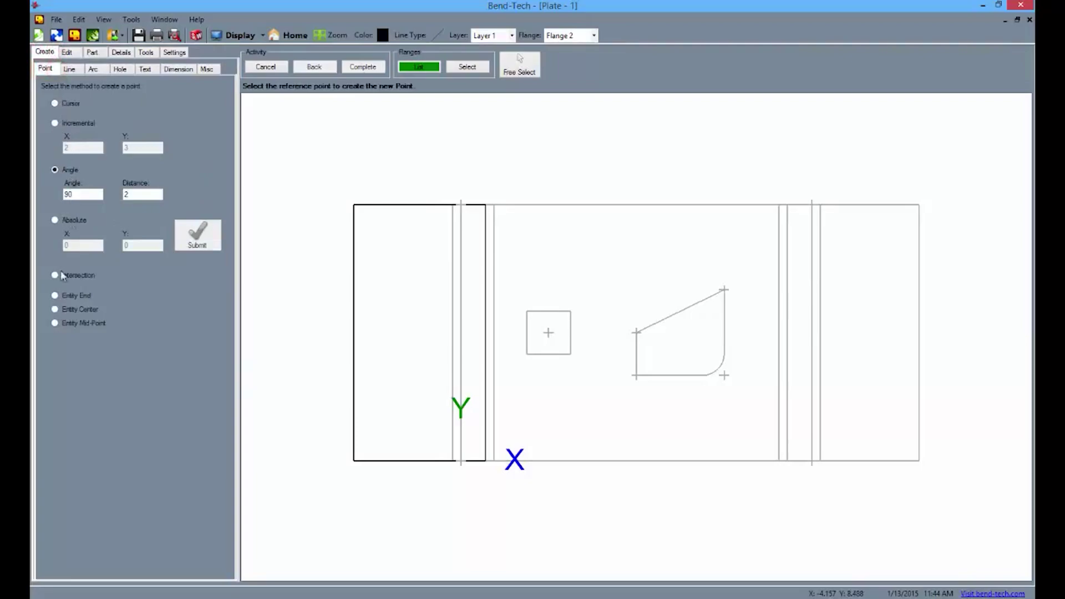
pyautogui.click(53, 310)
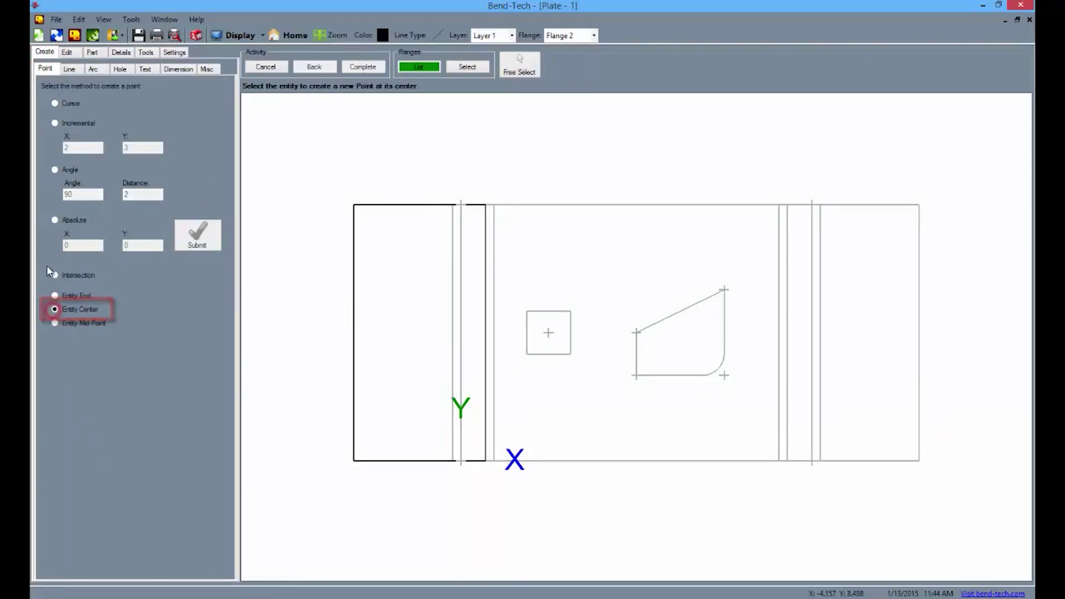
pyautogui.click(355, 333)
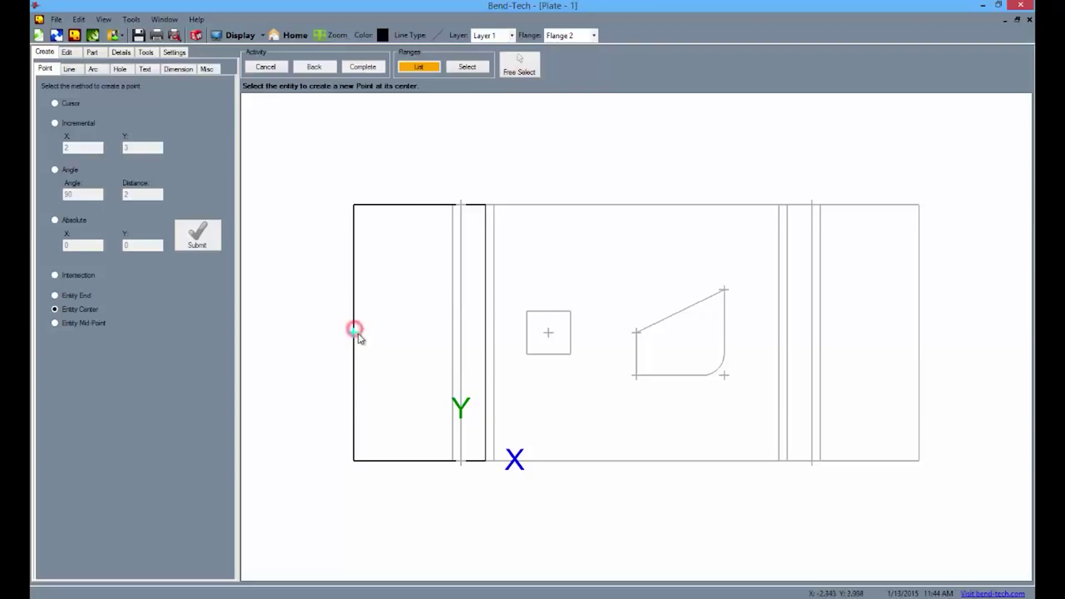
# Add an incremental point at X 1.5, Y 0 from the left-edge midpoint
pyautogui.click(55, 124)
pyautogui.click(82, 147)
pyautogui.write('1.5')
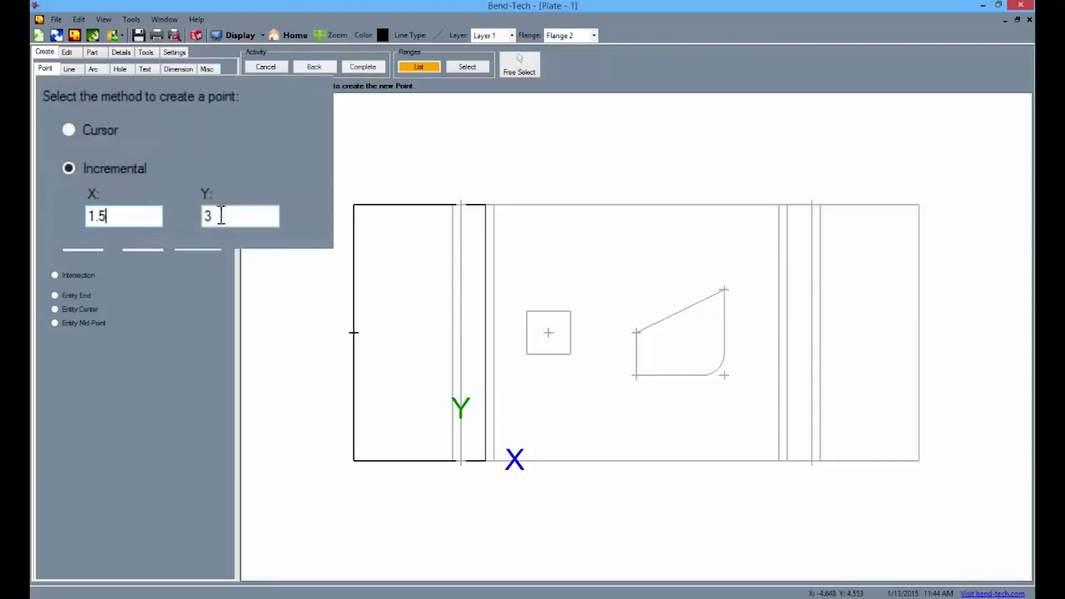
pyautogui.click(225, 215)
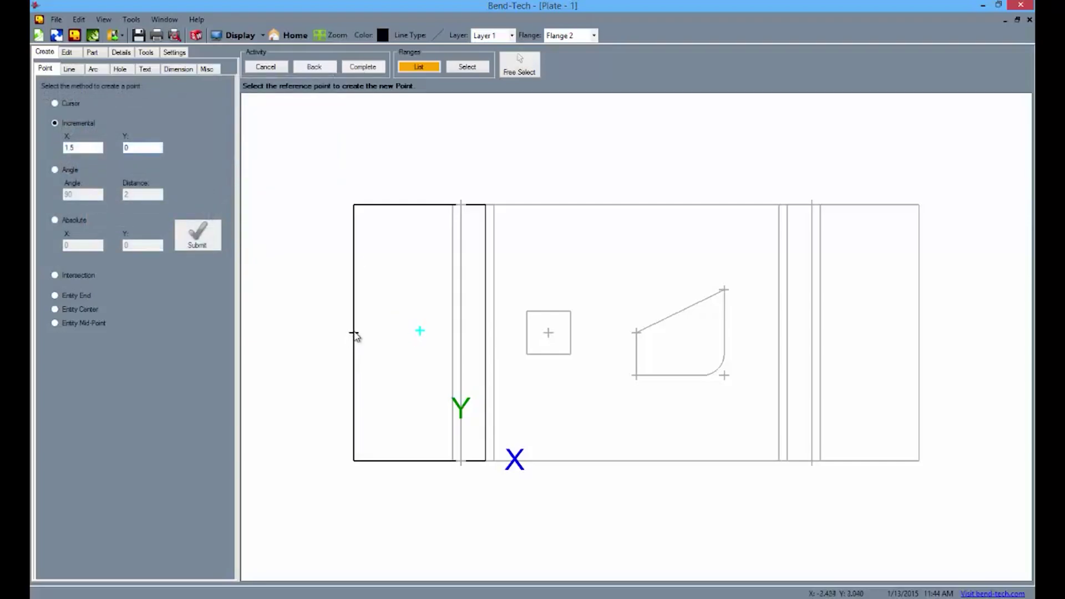
pyautogui.click(356, 332)
# Draw a full circle of radius .5 centred on the 1.5-offset reference point
pyautogui.click(97, 73)
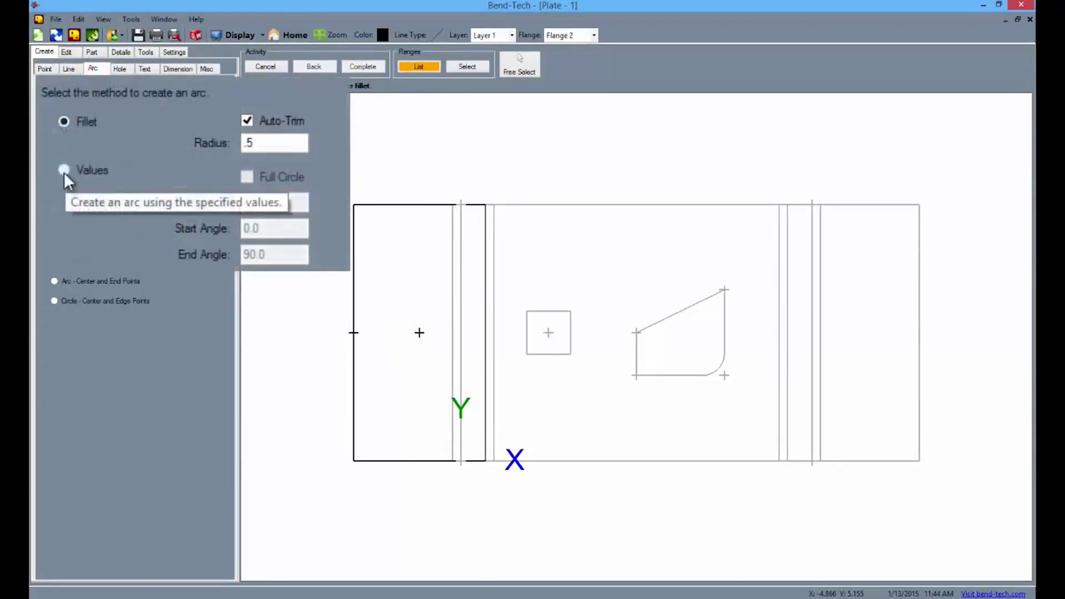
pyautogui.click(55, 134)
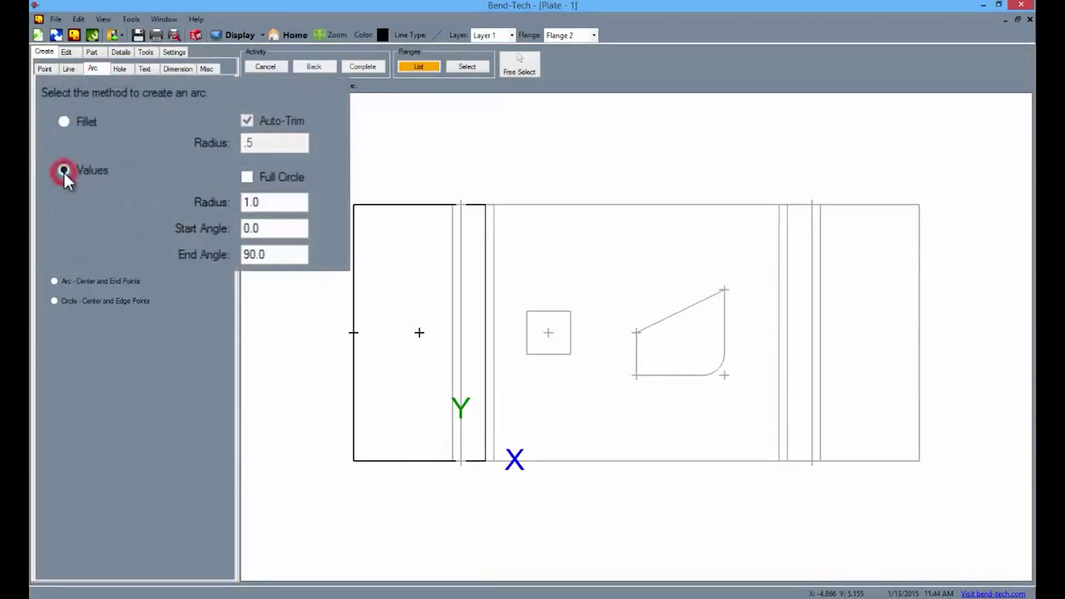
pyautogui.click(248, 177)
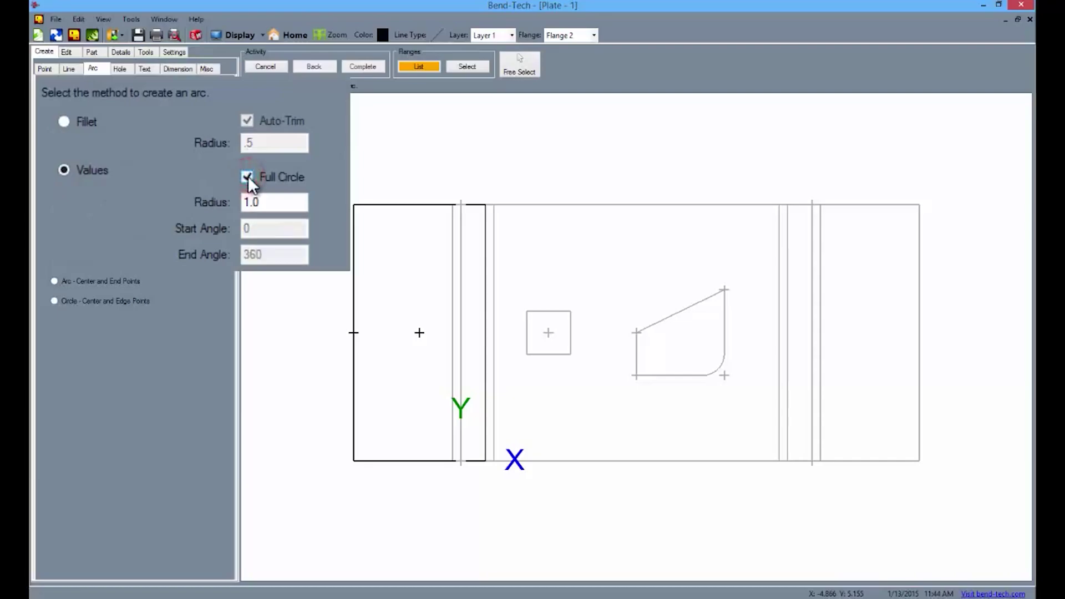
pyautogui.doubleClick(254, 200)
pyautogui.write('.5')
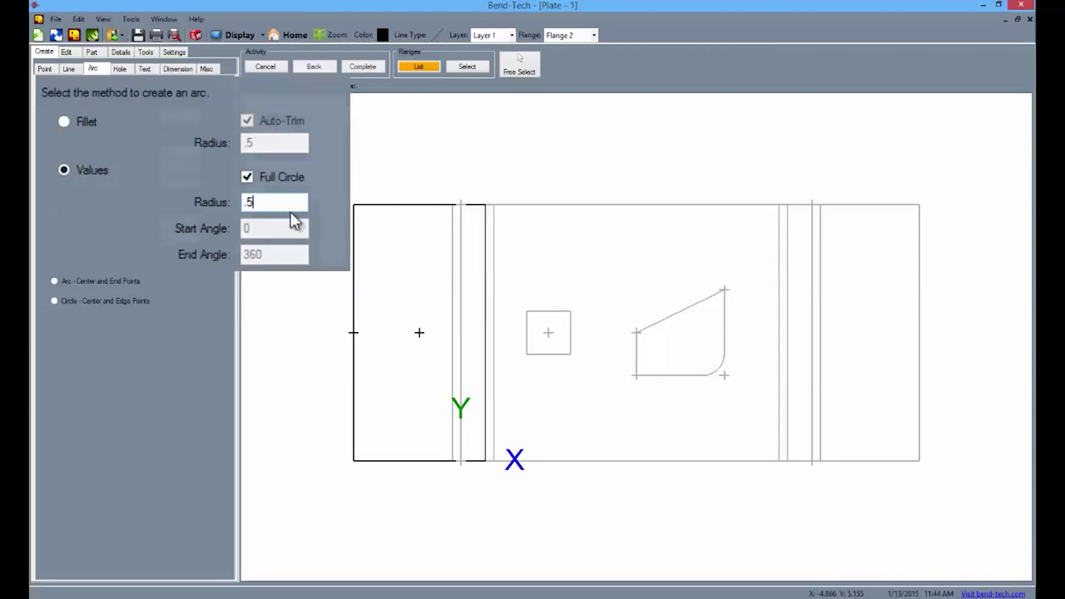
pyautogui.click(419, 333)
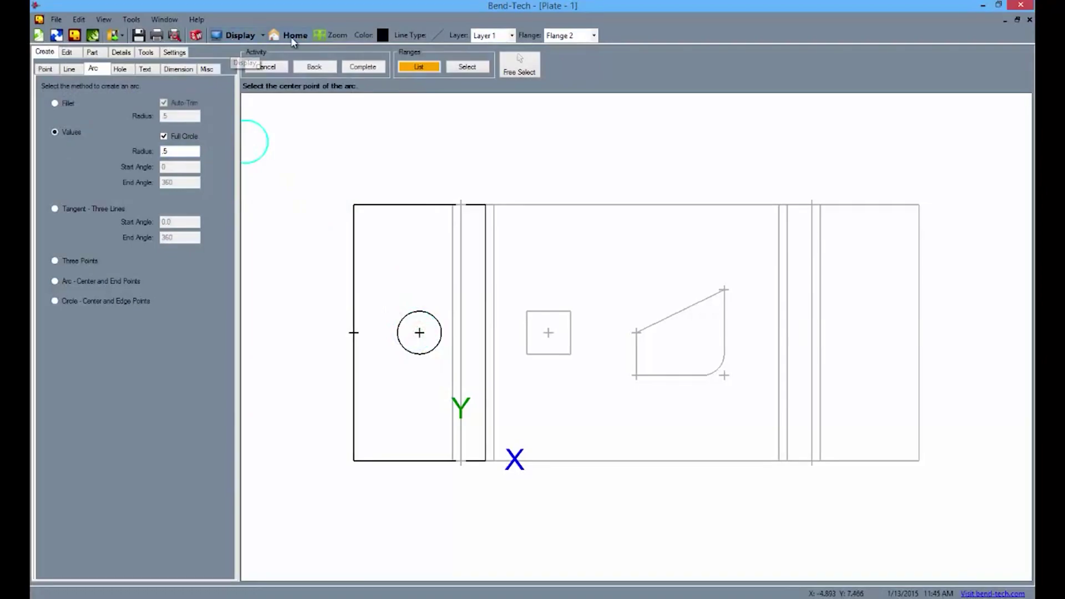
# Define Flange 2 with its round hole, then select Flange 3 from the Flanges List
pyautogui.click(92, 52)
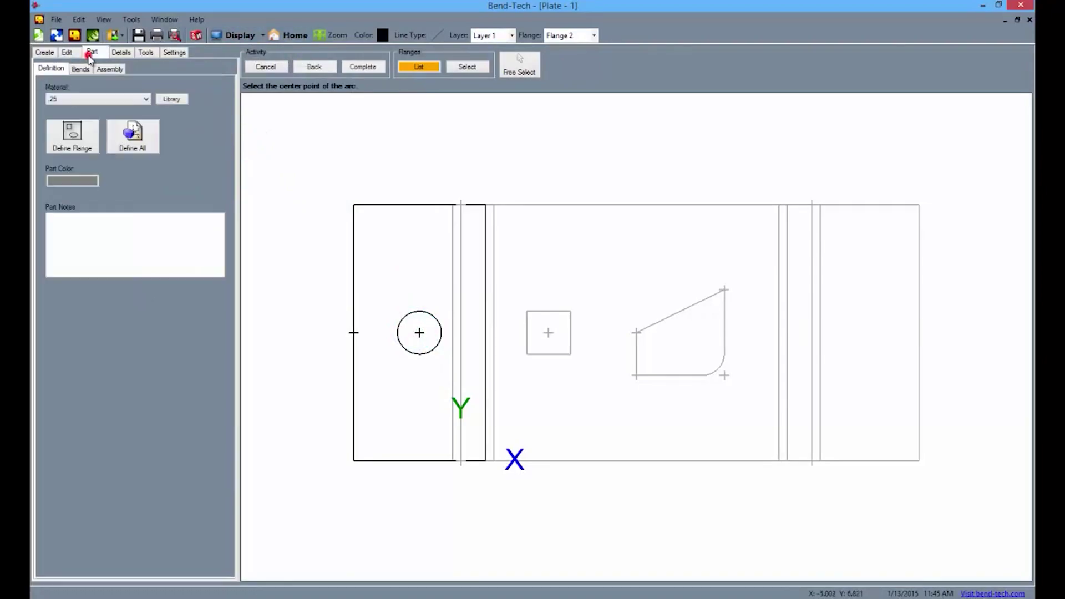
pyautogui.click(75, 142)
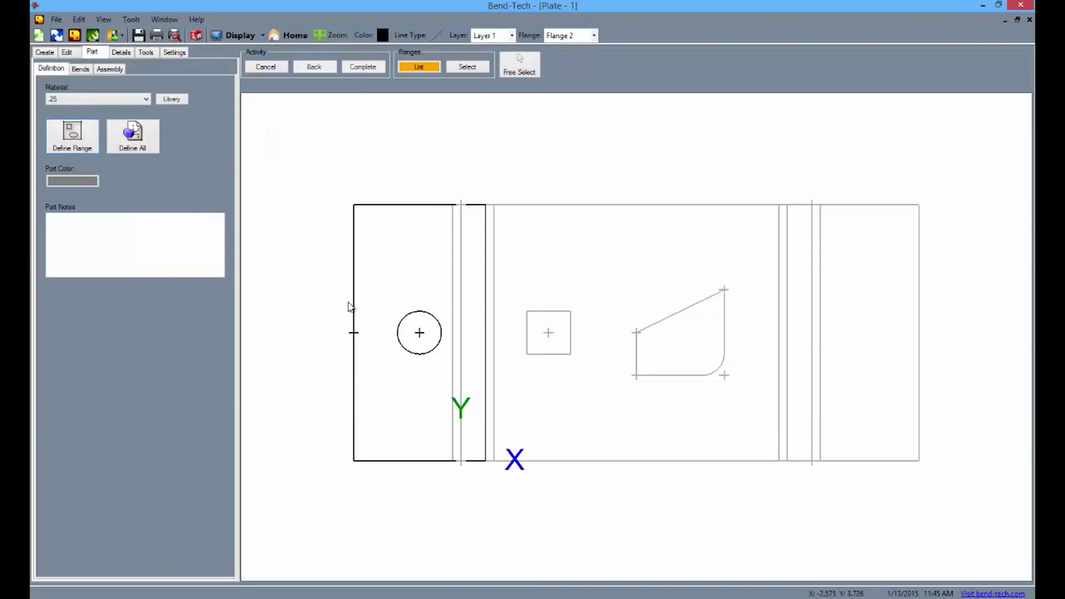
pyautogui.click(345, 265)
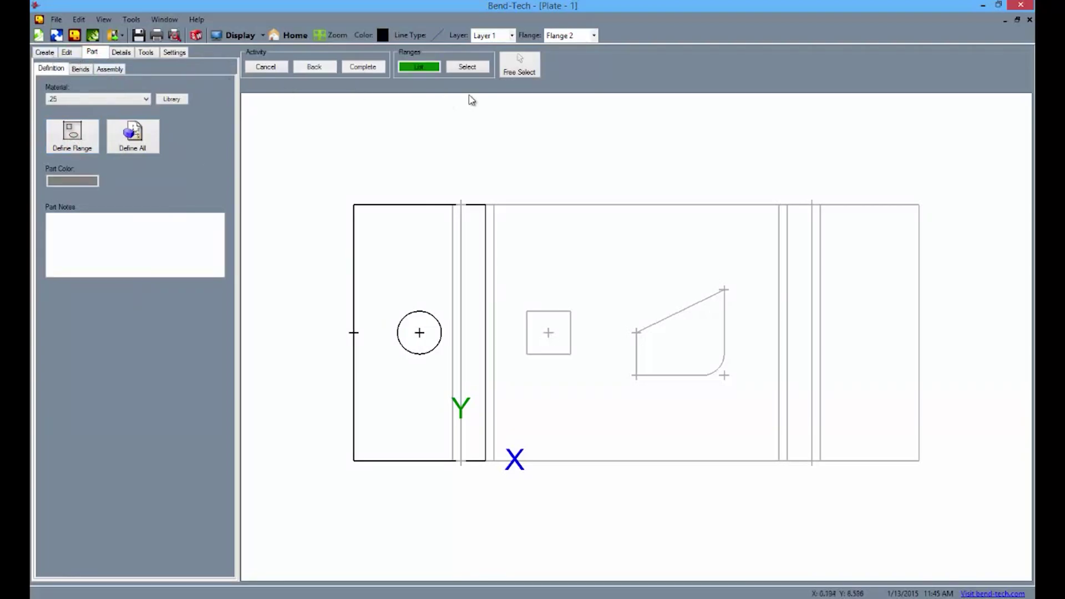
pyautogui.click(419, 66)
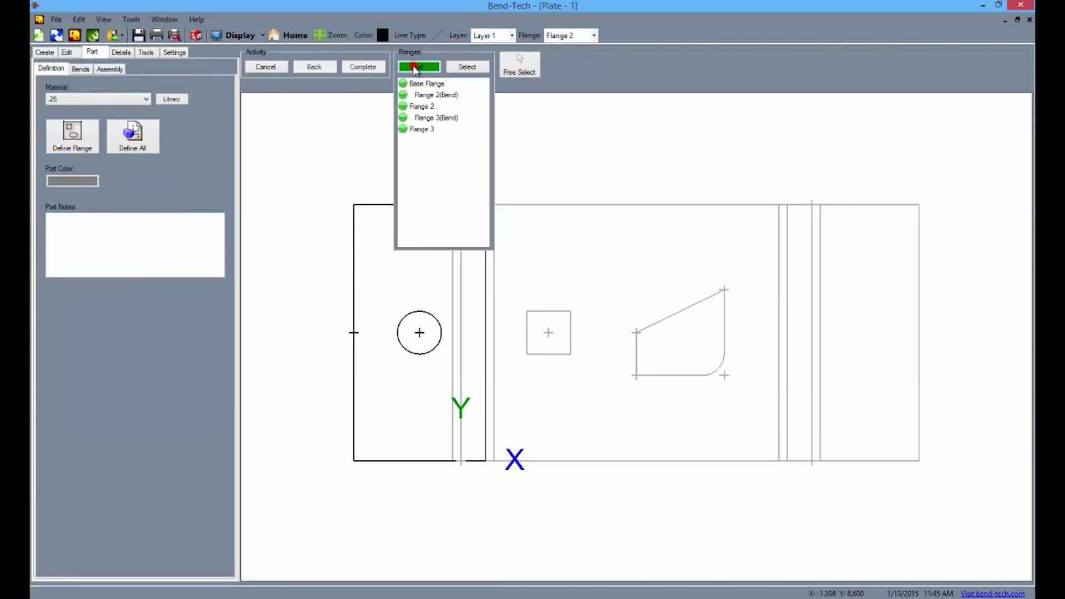
pyautogui.click(429, 130)
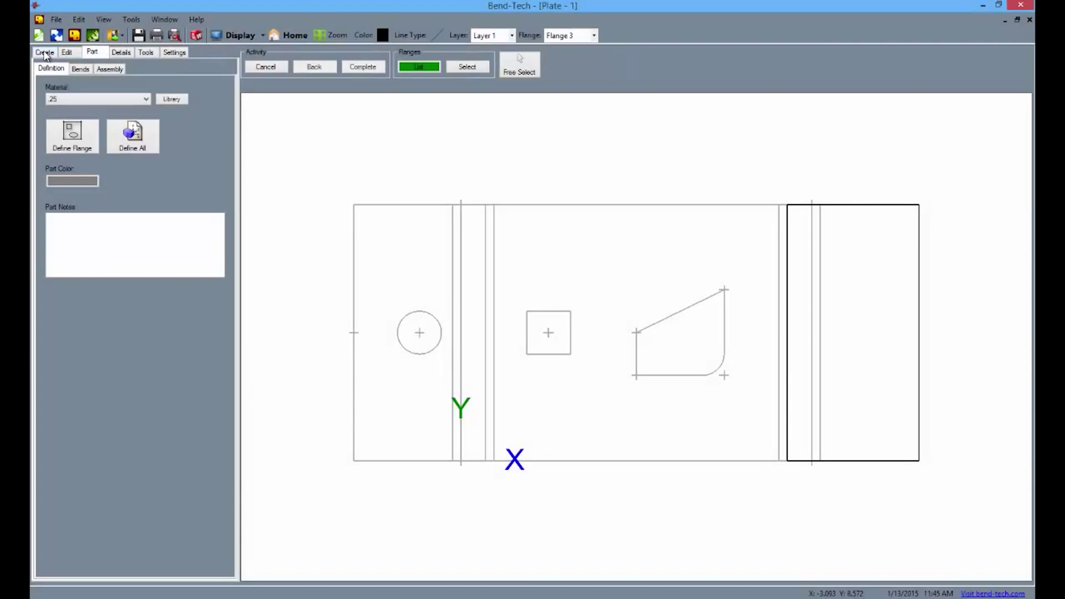
# Place an incremental point X -1.5, Y 1 from Flange 3's bottom-right corner
pyautogui.click(45, 53)
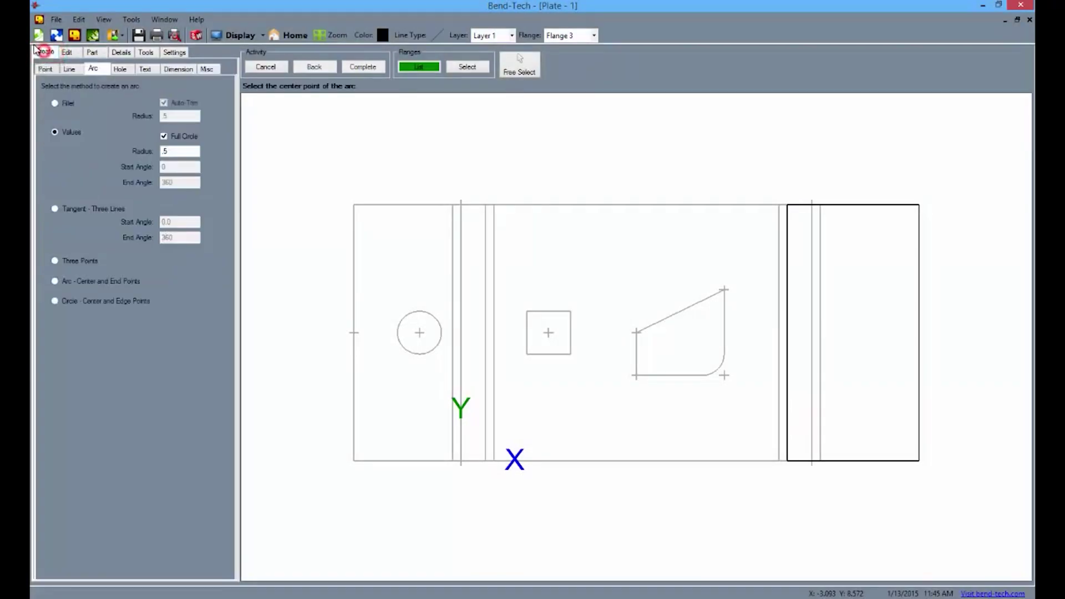
pyautogui.click(45, 69)
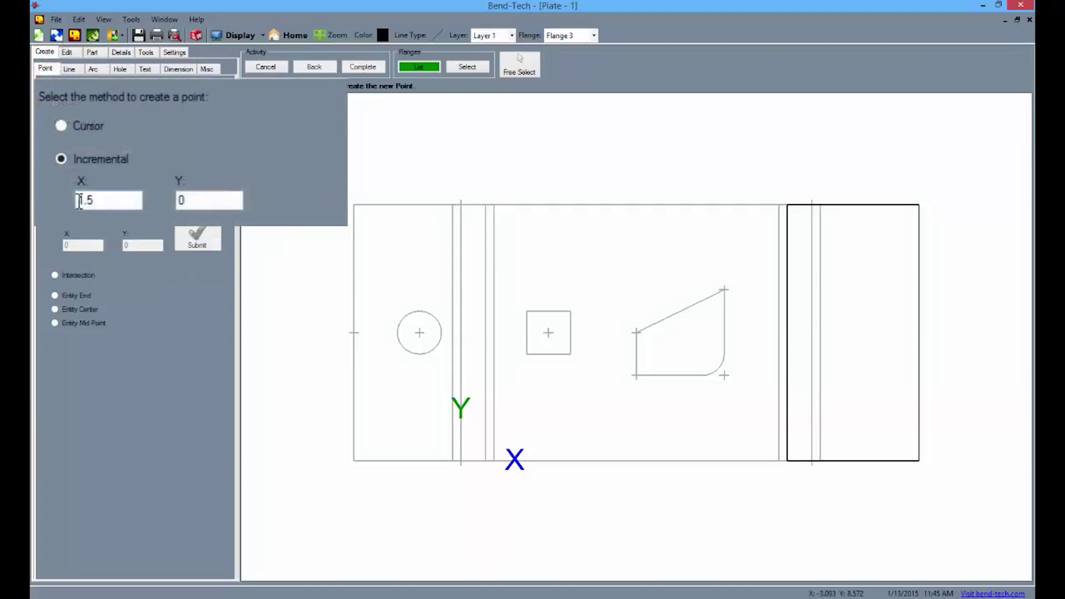
pyautogui.click(80, 201)
pyautogui.doubleClick(203, 201)
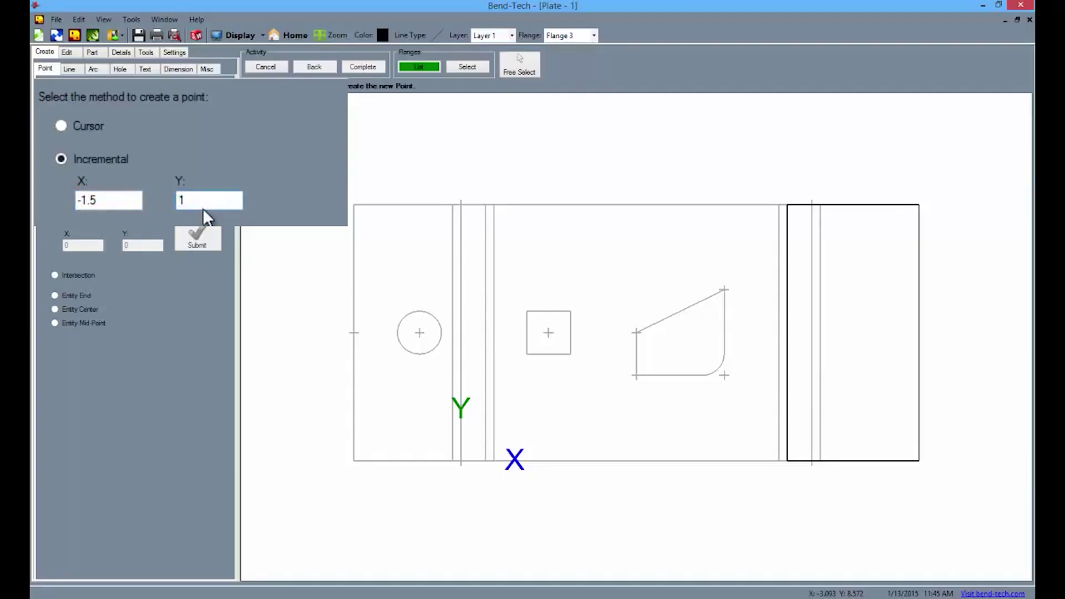
pyautogui.click(919, 463)
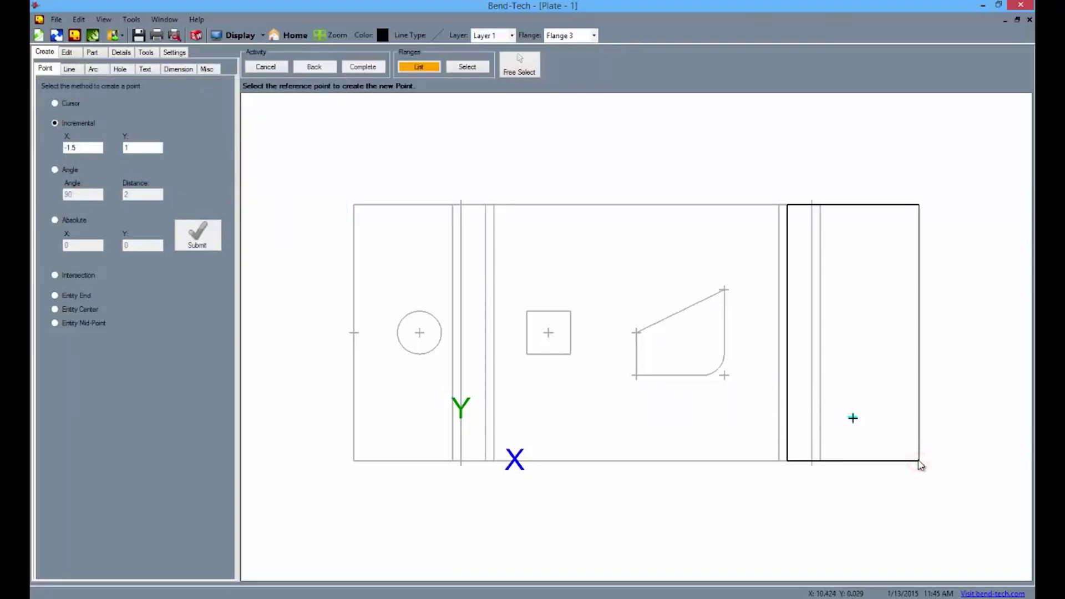
# Cut a rectangular hole, width .5, length 1, corner radius .1, on the new Flange 3 point
pyautogui.click(120, 70)
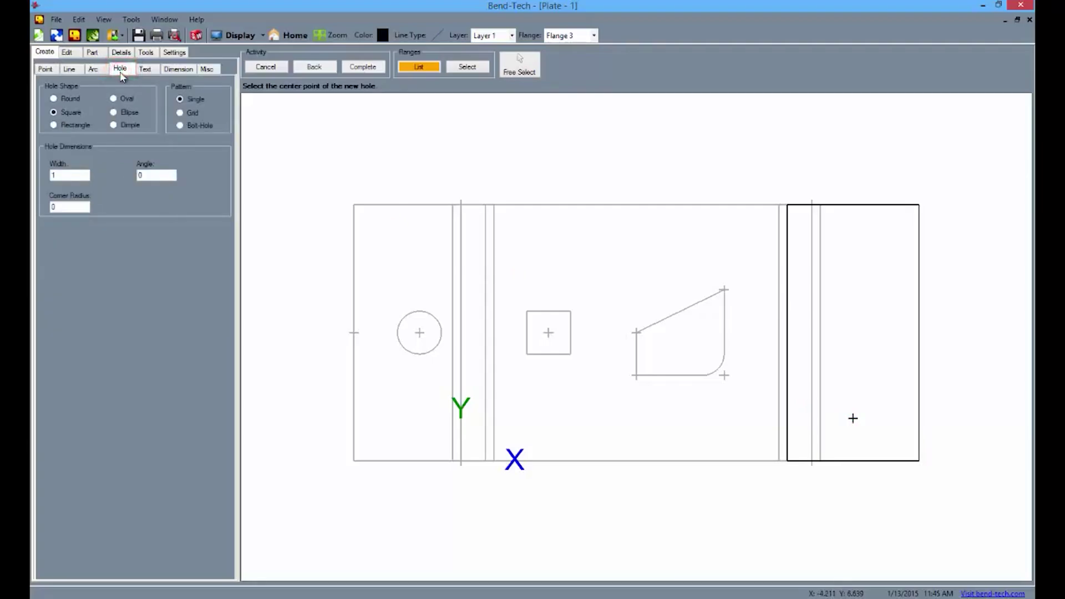
pyautogui.click(71, 133)
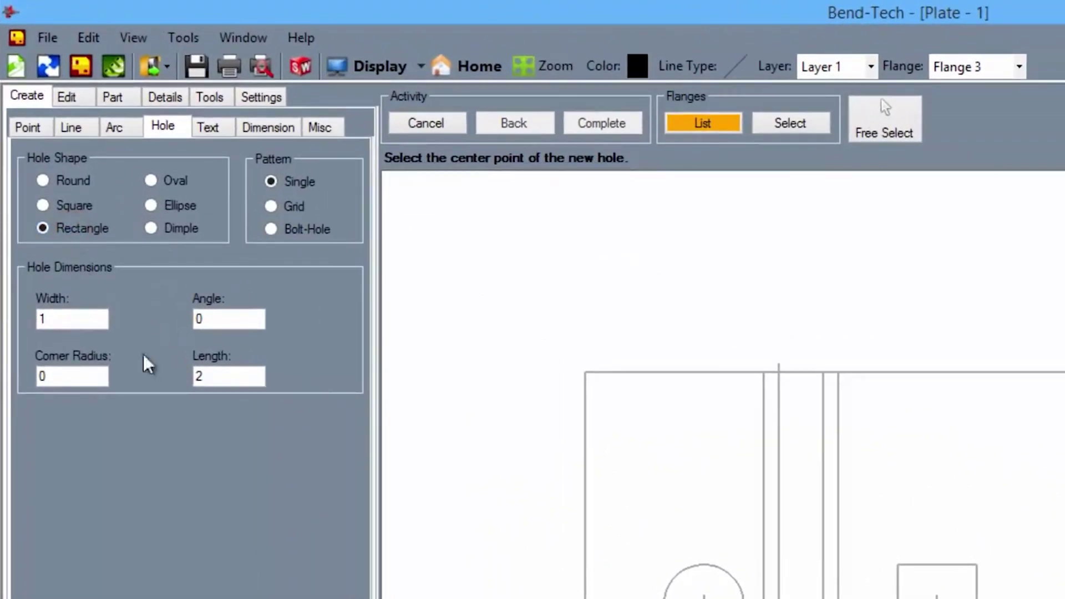
pyautogui.doubleClick(203, 376)
pyautogui.write('1')
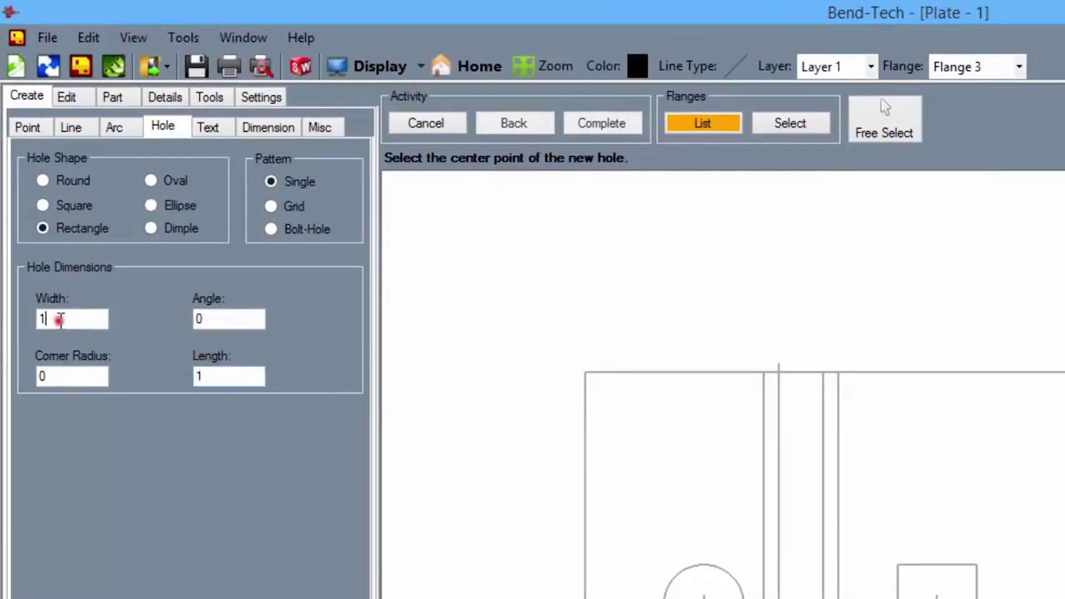
pyautogui.doubleClick(59, 321)
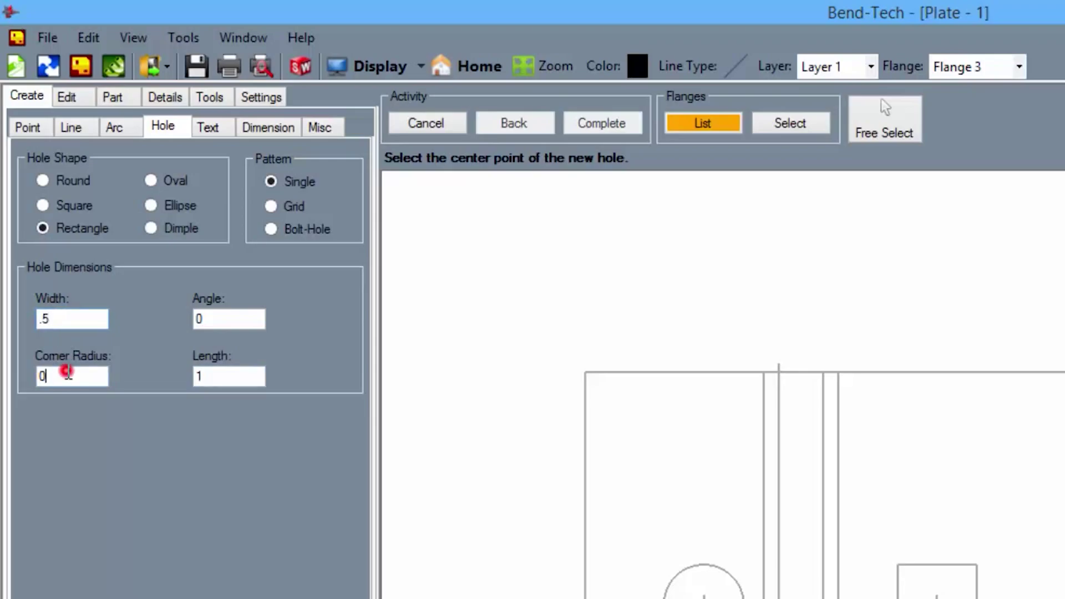
pyautogui.doubleClick(67, 372)
pyautogui.write('.1')
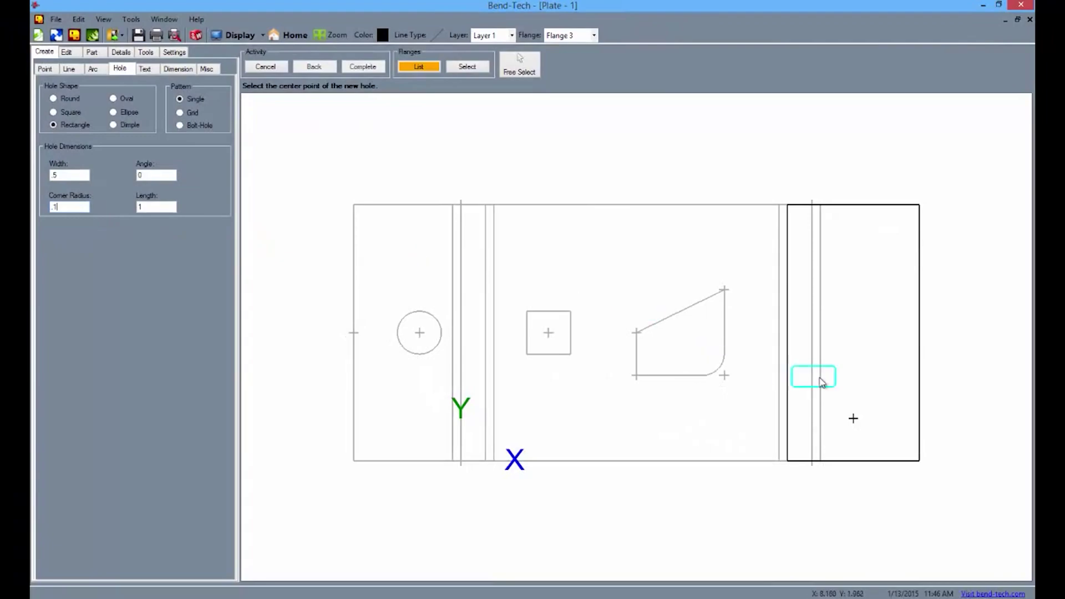
pyautogui.click(853, 420)
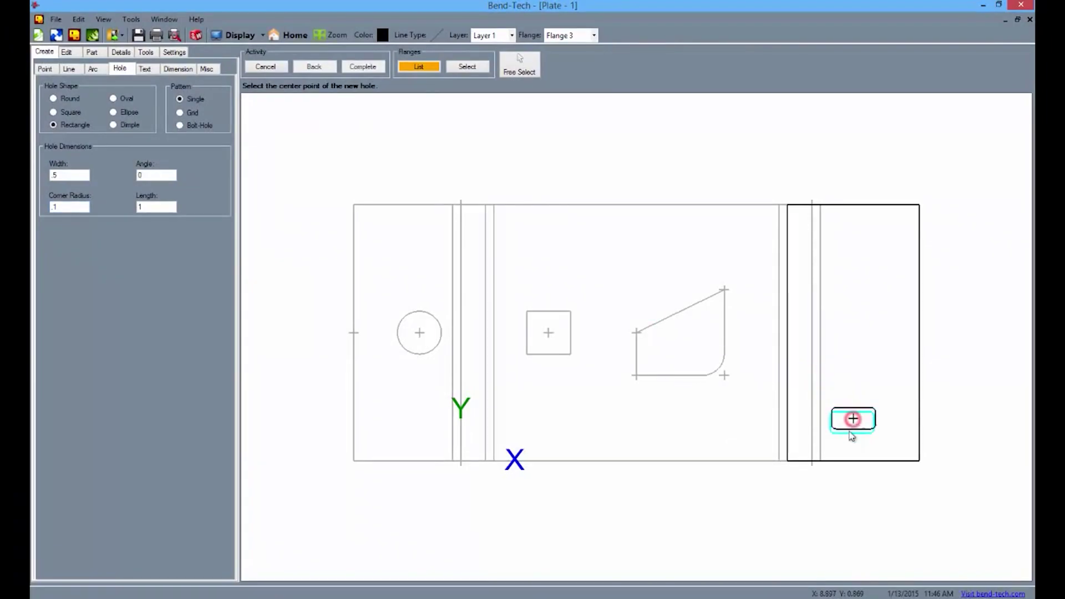
# Duplicate the rounded hole on the right flange four times, spaced 1 unit vertically
pyautogui.click(68, 52)
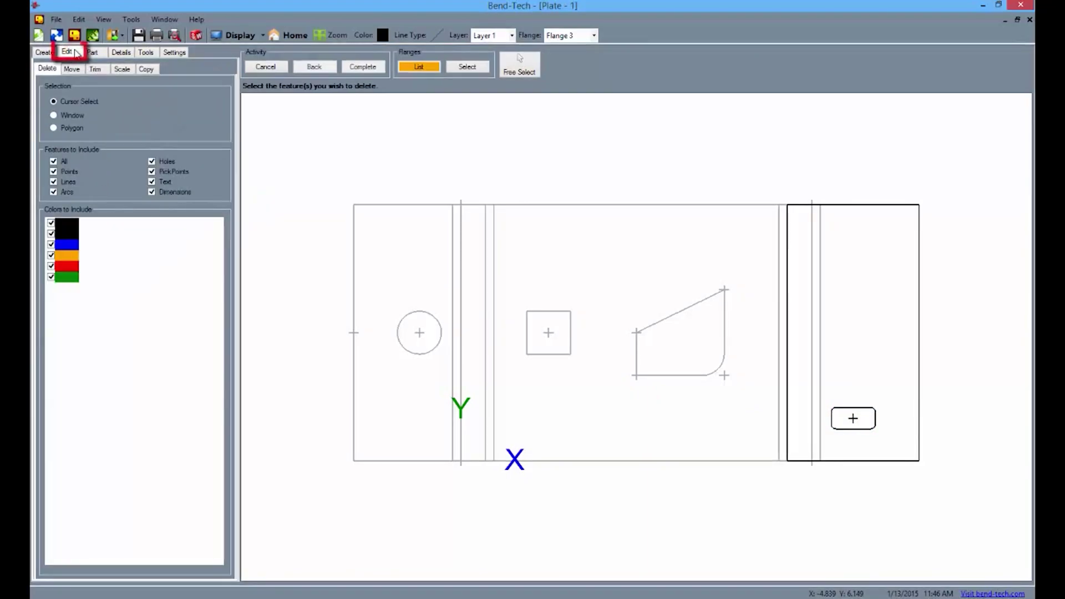
pyautogui.click(72, 69)
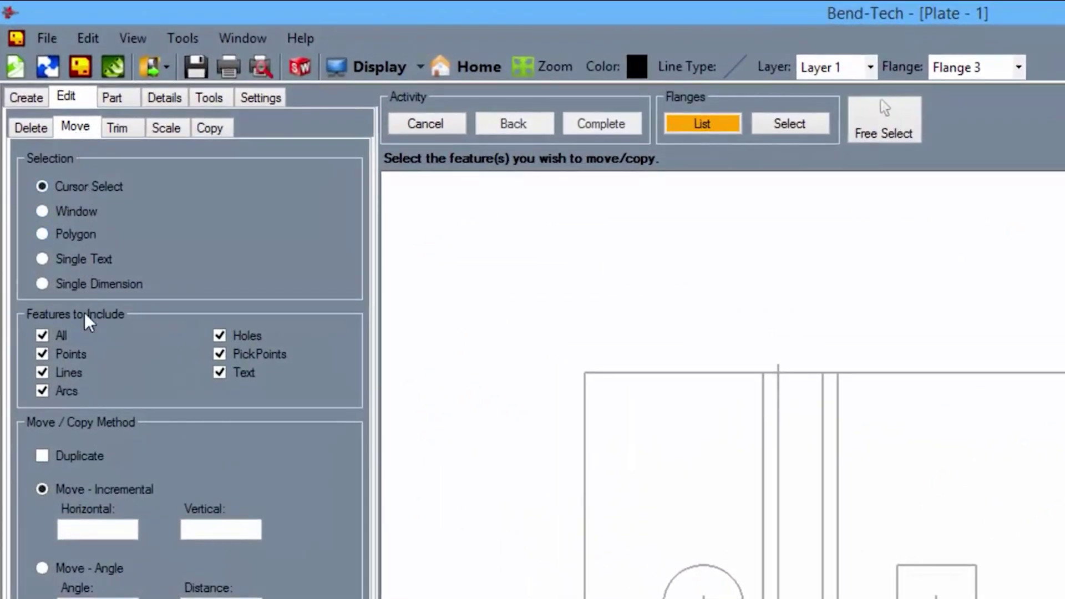
pyautogui.click(43, 335)
pyautogui.click(43, 455)
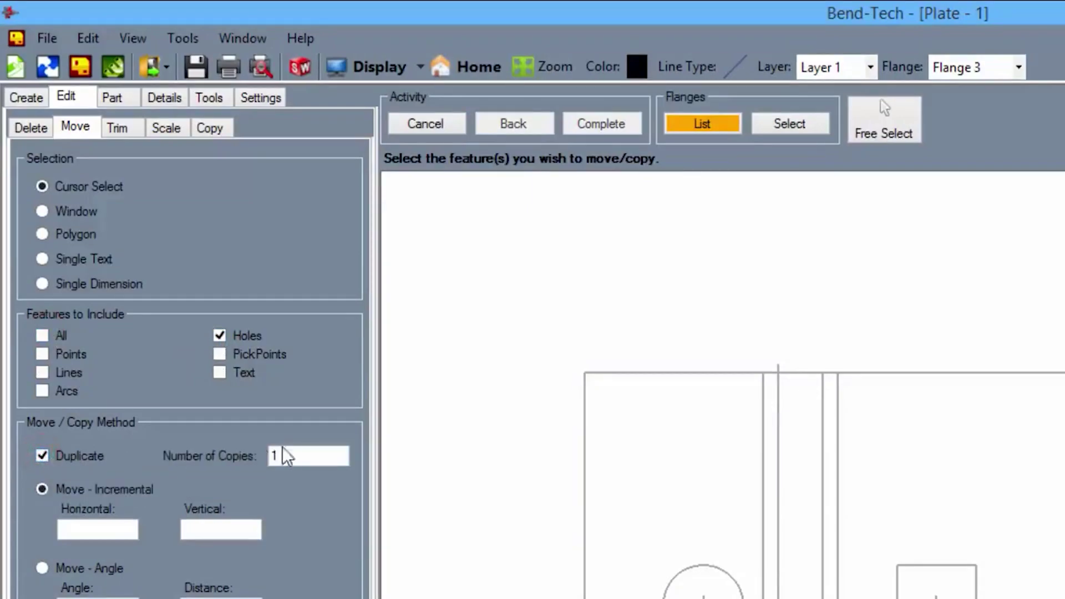
pyautogui.doubleClick(293, 448)
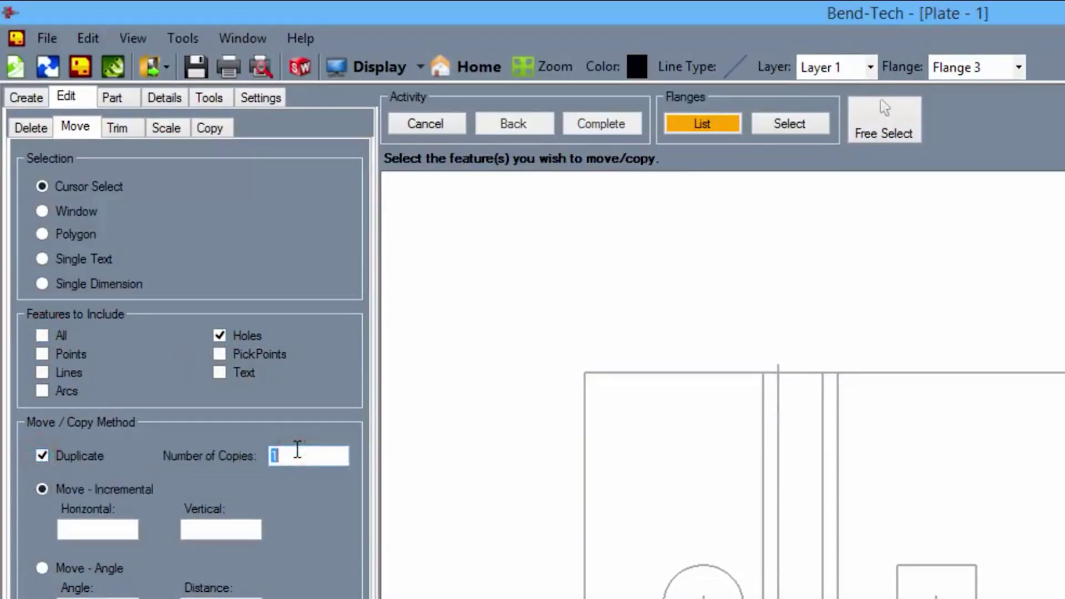
pyautogui.write('4')
pyautogui.click(236, 529)
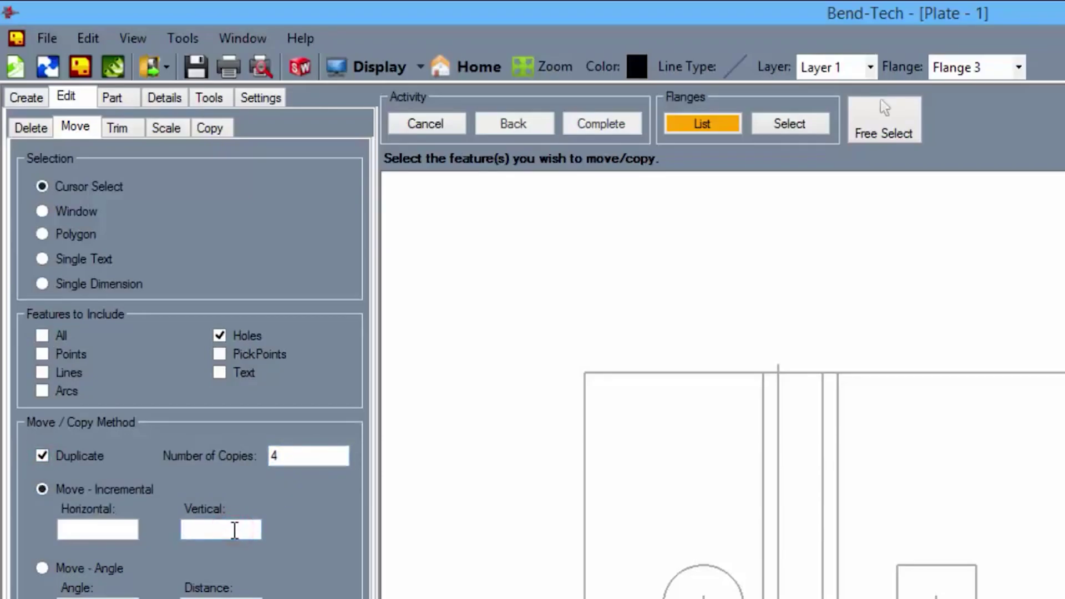
pyautogui.write('1')
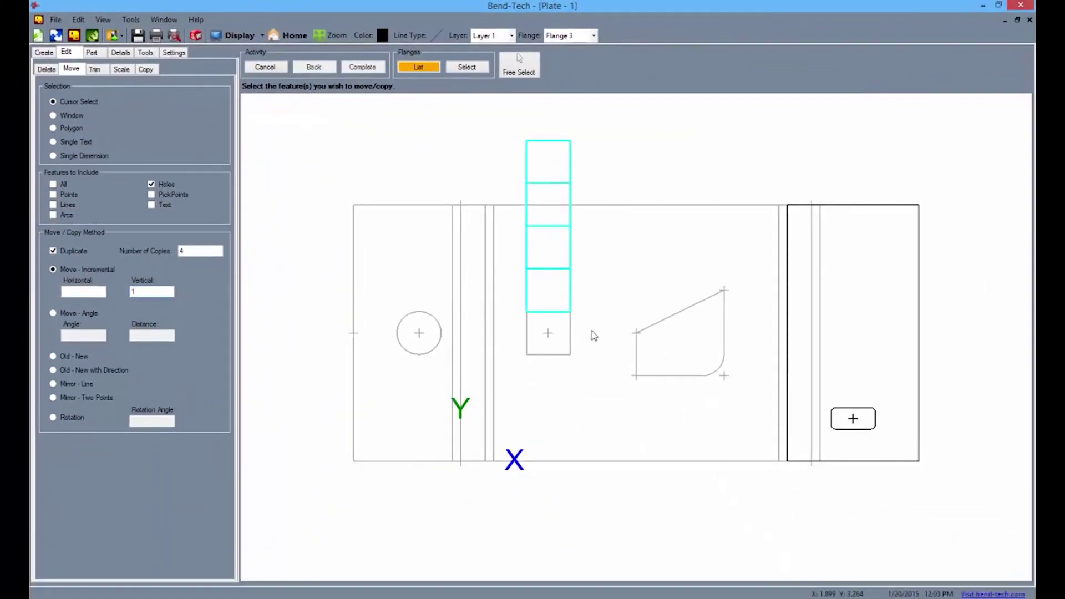
pyautogui.click(855, 411)
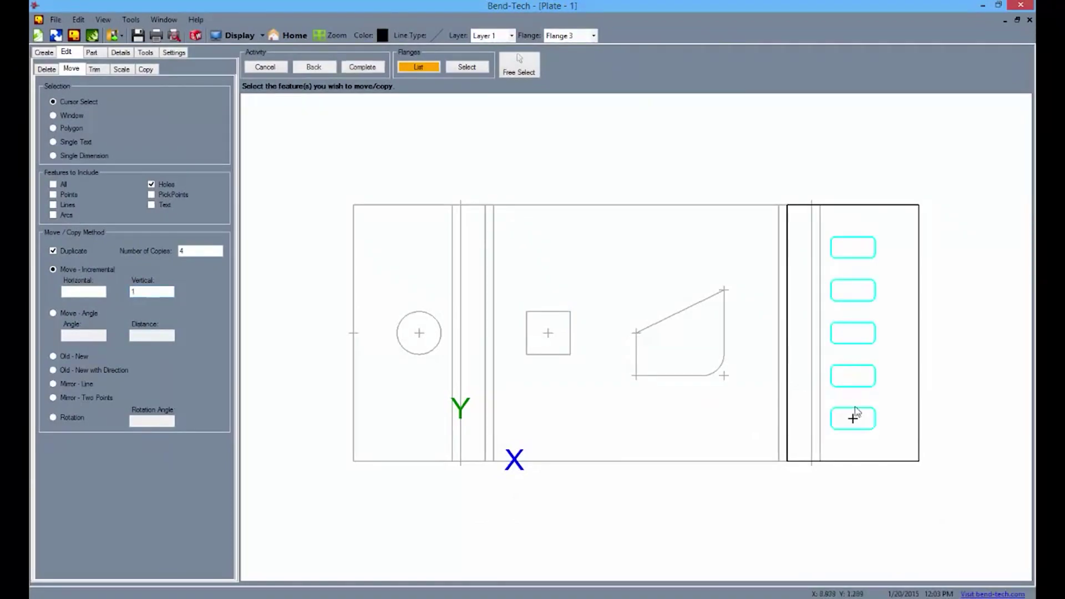
pyautogui.click(359, 68)
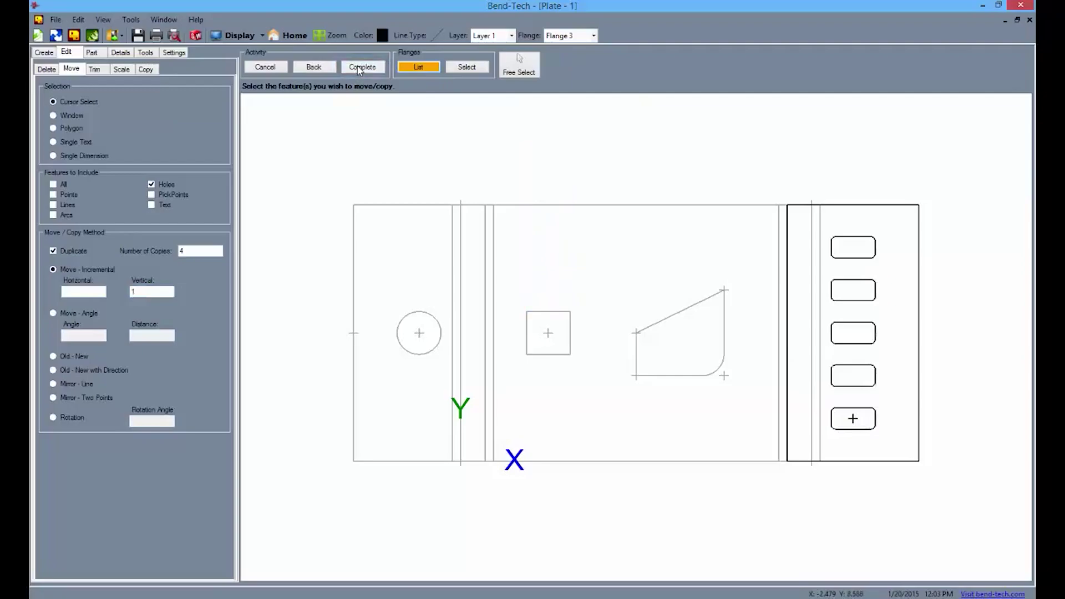
# Make Flange 3 the active flange and bring up the part definition settings
pyautogui.click(418, 67)
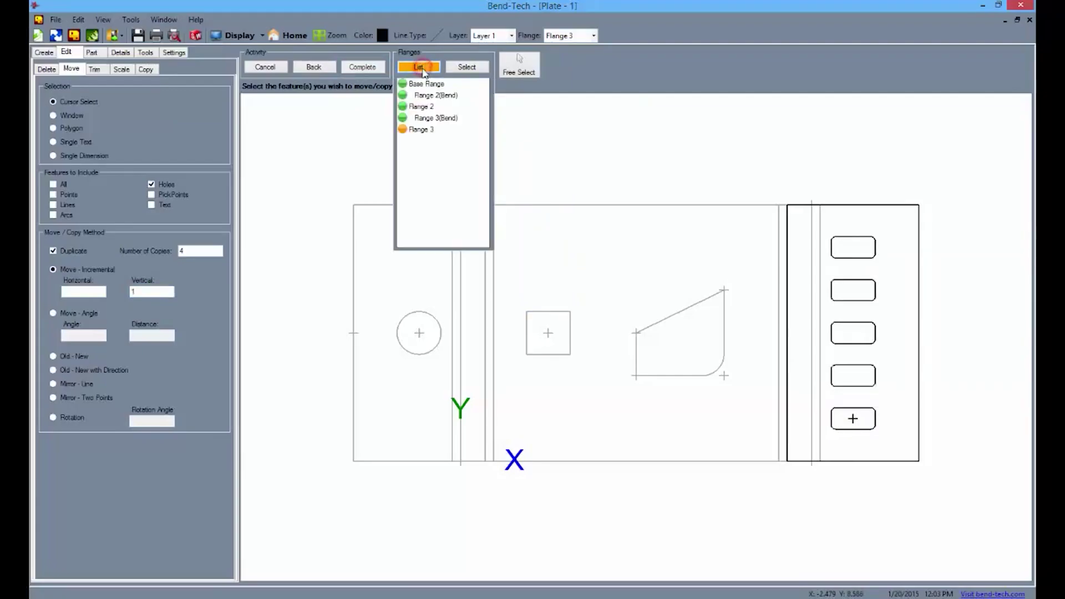
pyautogui.click(428, 129)
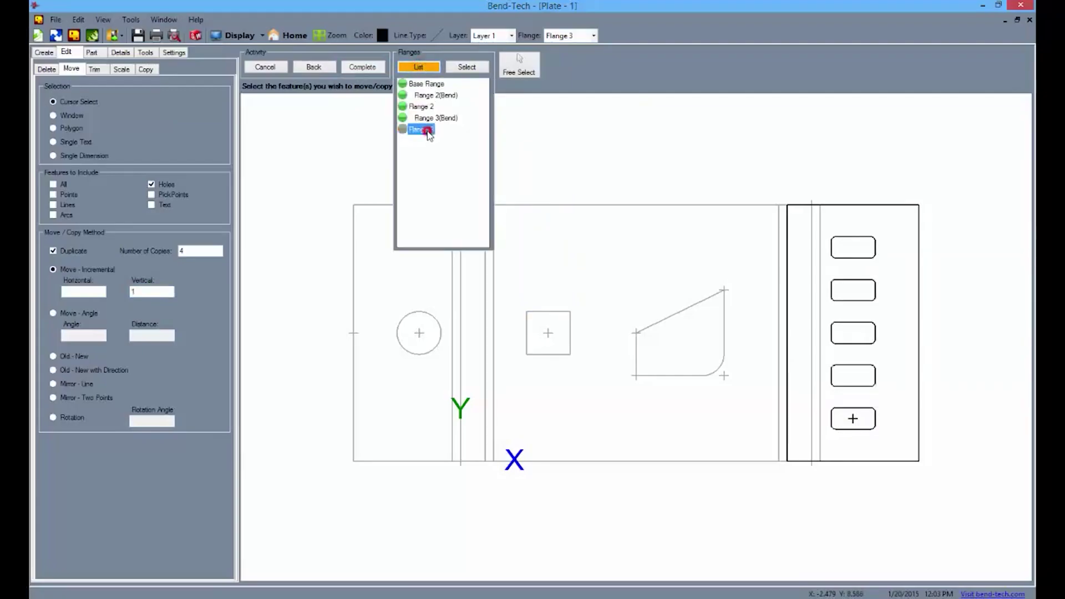
pyautogui.click(91, 52)
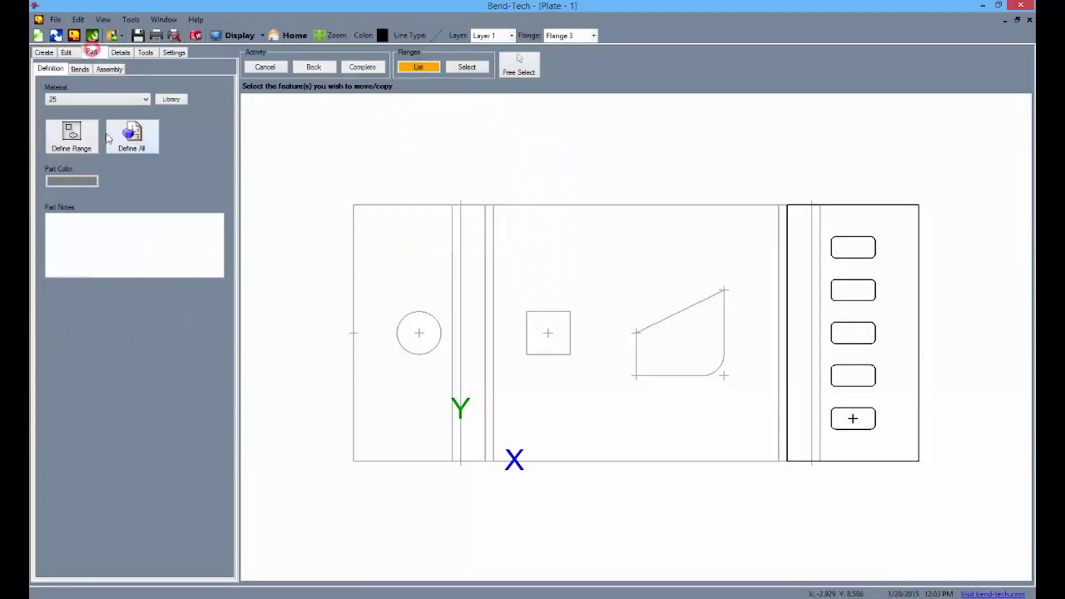
# Preview the formed 3-D plate, then go back to the flat layout with Base Flange selected
pyautogui.click(860, 191)
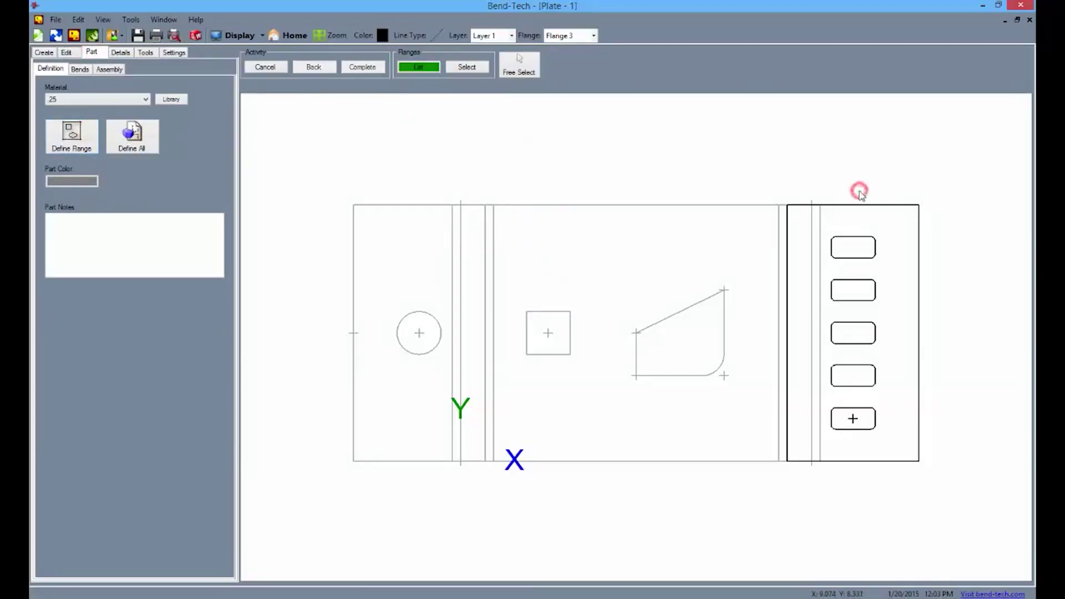
pyautogui.click(232, 35)
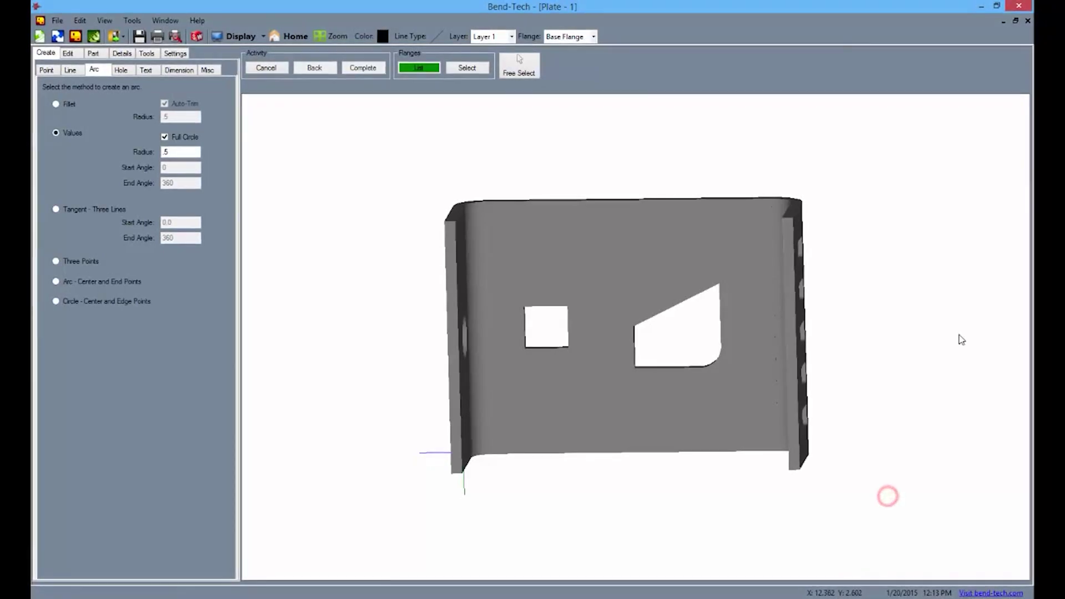
pyautogui.click(419, 68)
pyautogui.click(423, 85)
pyautogui.click(228, 39)
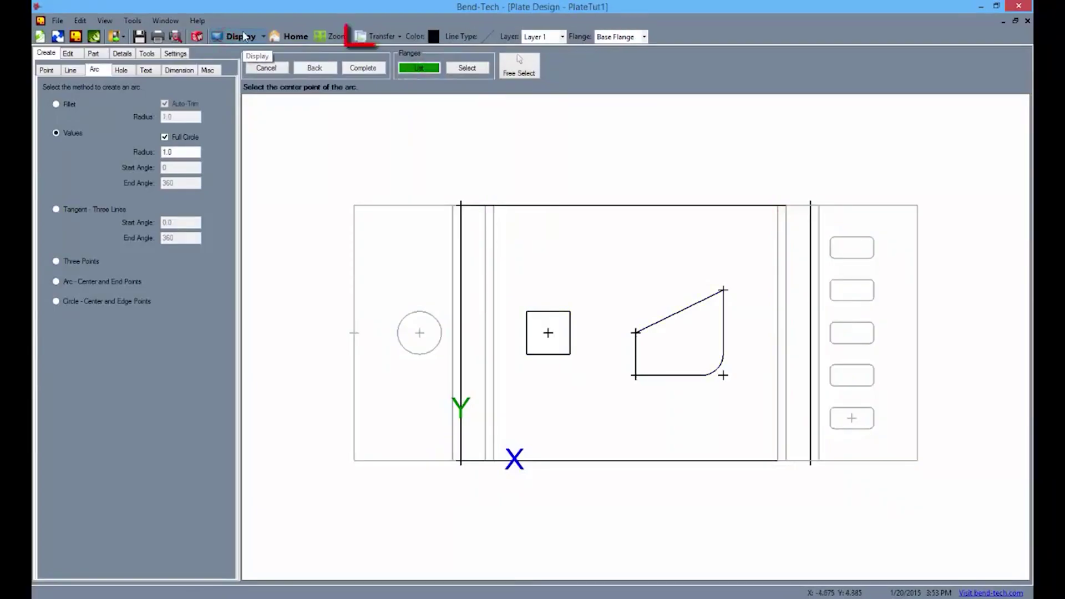
# Transfer the plate into a new assembly and maximize the Prepare for Assembly window
pyautogui.click(386, 37)
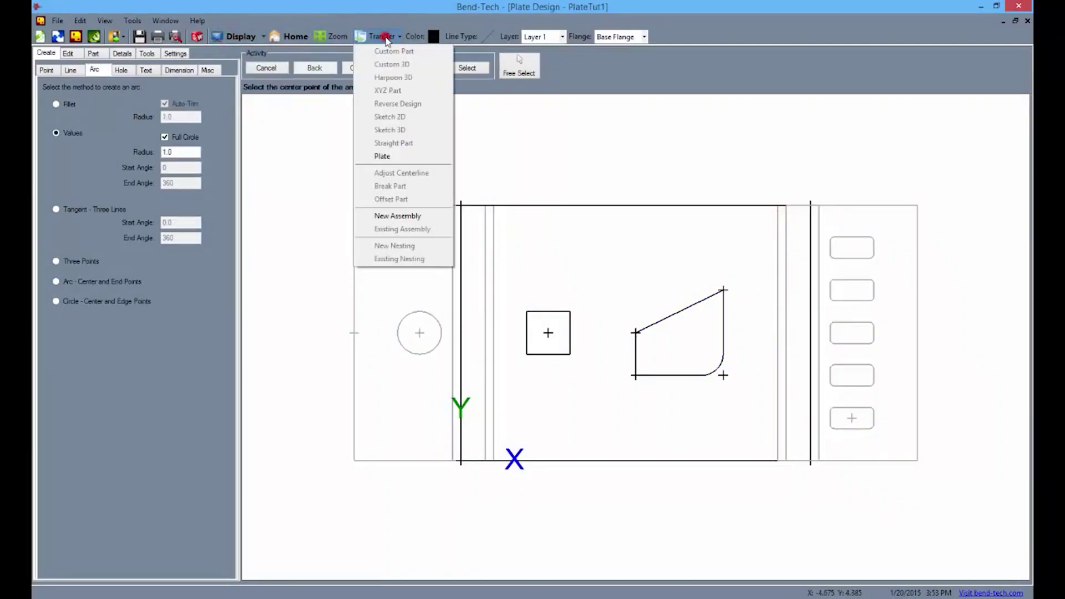
pyautogui.click(413, 221)
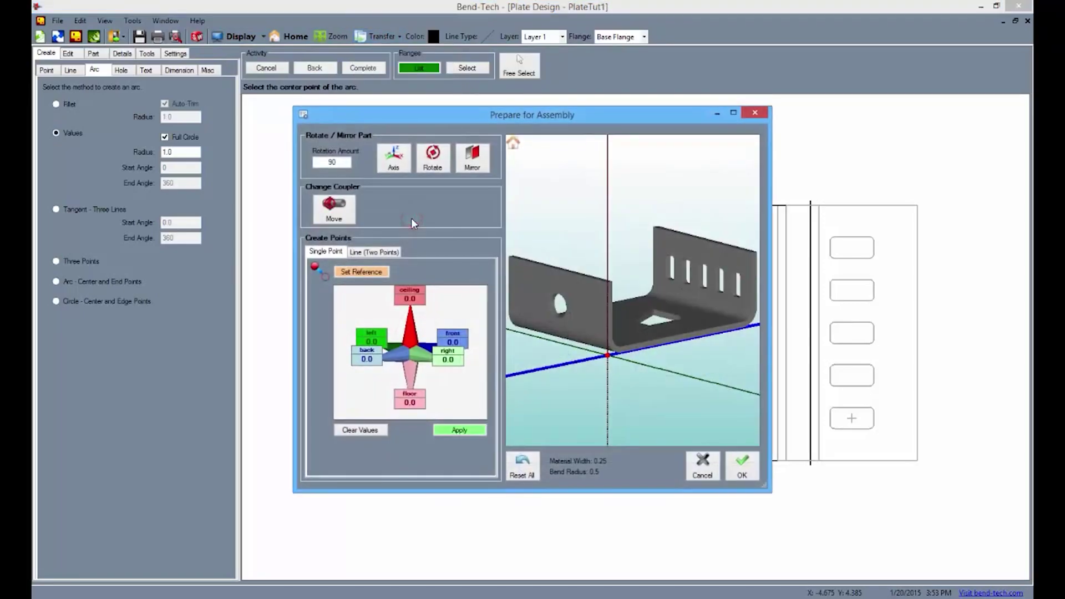
pyautogui.click(734, 113)
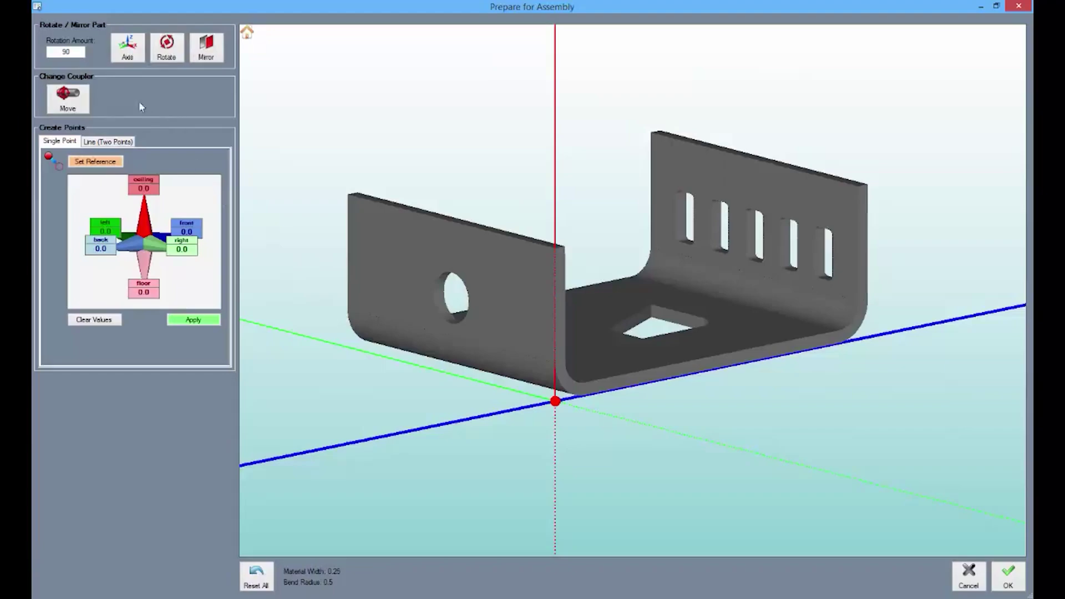
# Rotate the part 270° about the red vertical axis, select the green axis, and accept
pyautogui.click(127, 57)
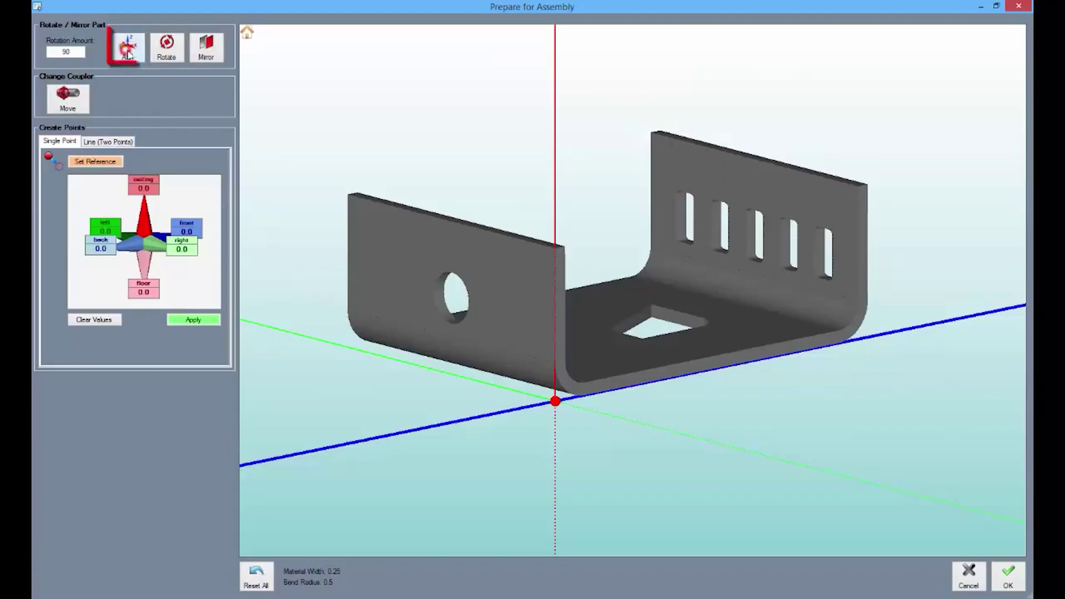
pyautogui.click(556, 219)
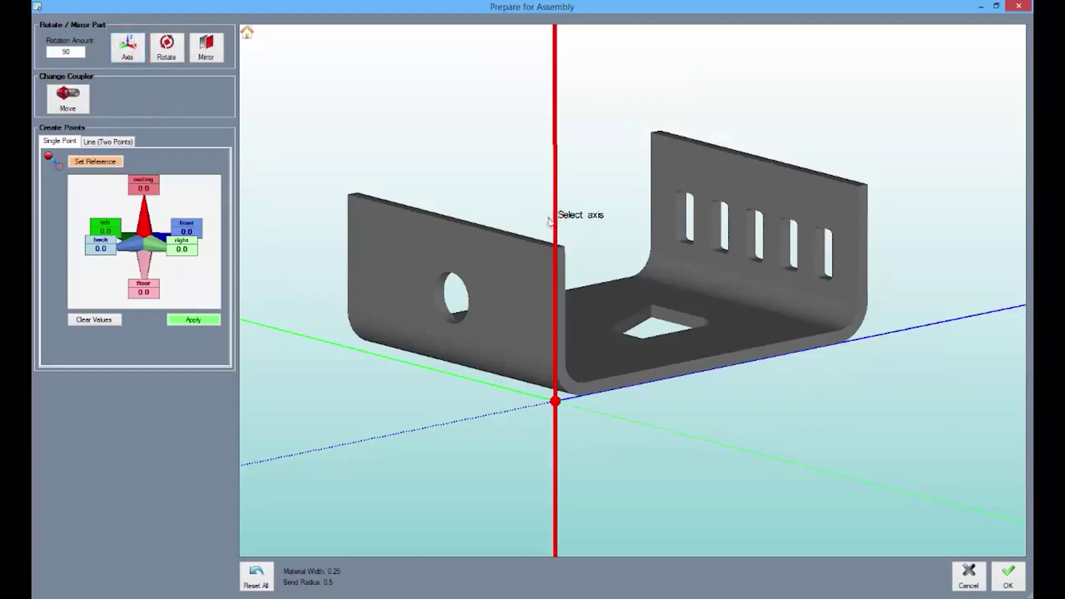
pyautogui.click(163, 51)
pyautogui.click(164, 51)
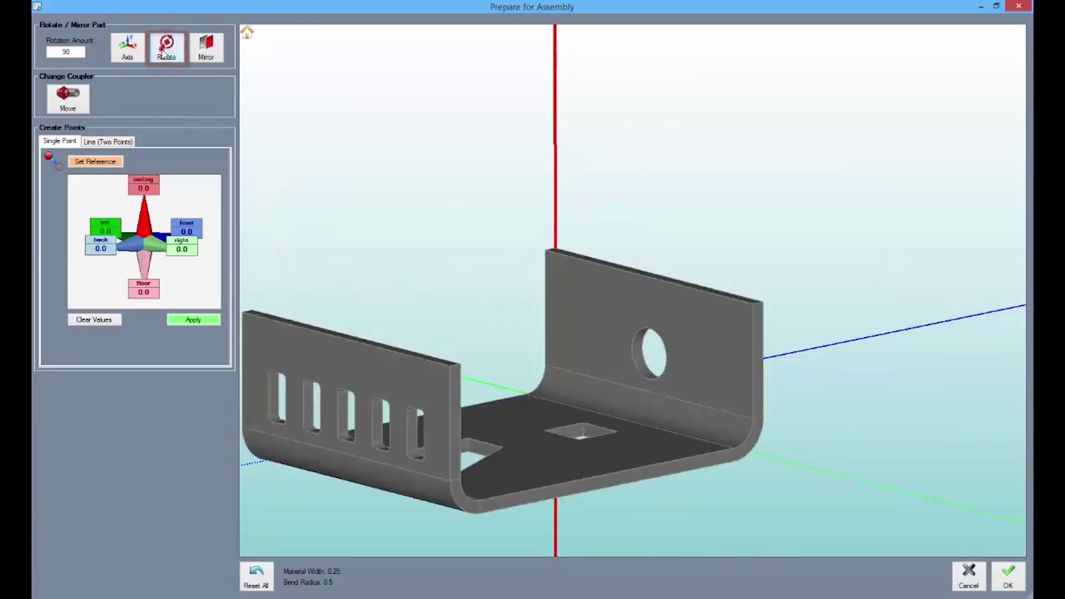
pyautogui.click(164, 51)
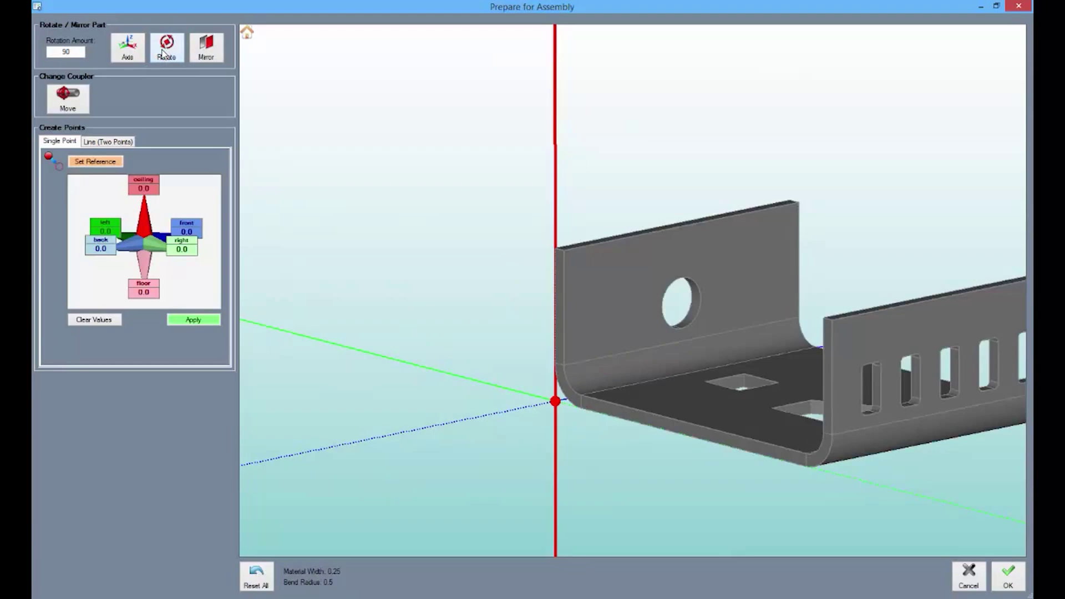
pyautogui.moveTo(570, 288); pyautogui.dragTo(451, 300, button='middle')
pyautogui.scroll(-3, 450, 300)
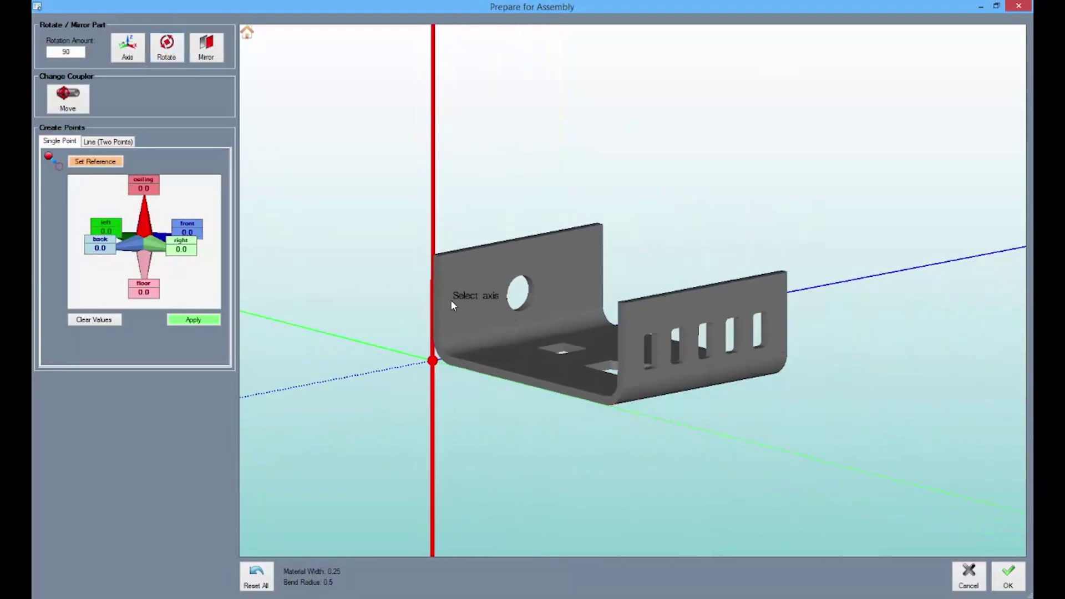
pyautogui.moveTo(451, 300); pyautogui.dragTo(510, 374, button='right')
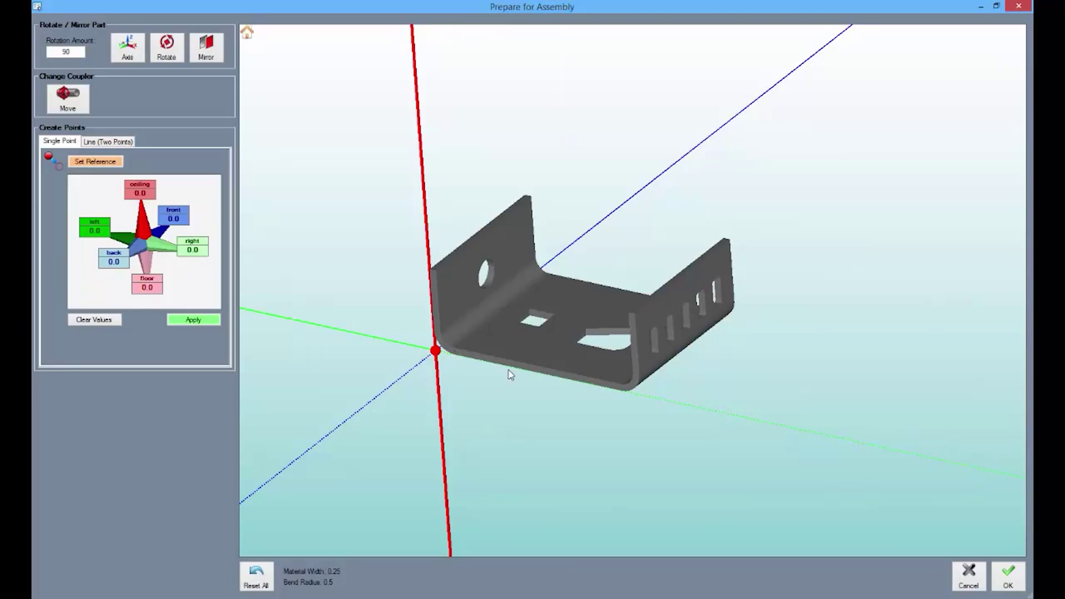
pyautogui.click(510, 369)
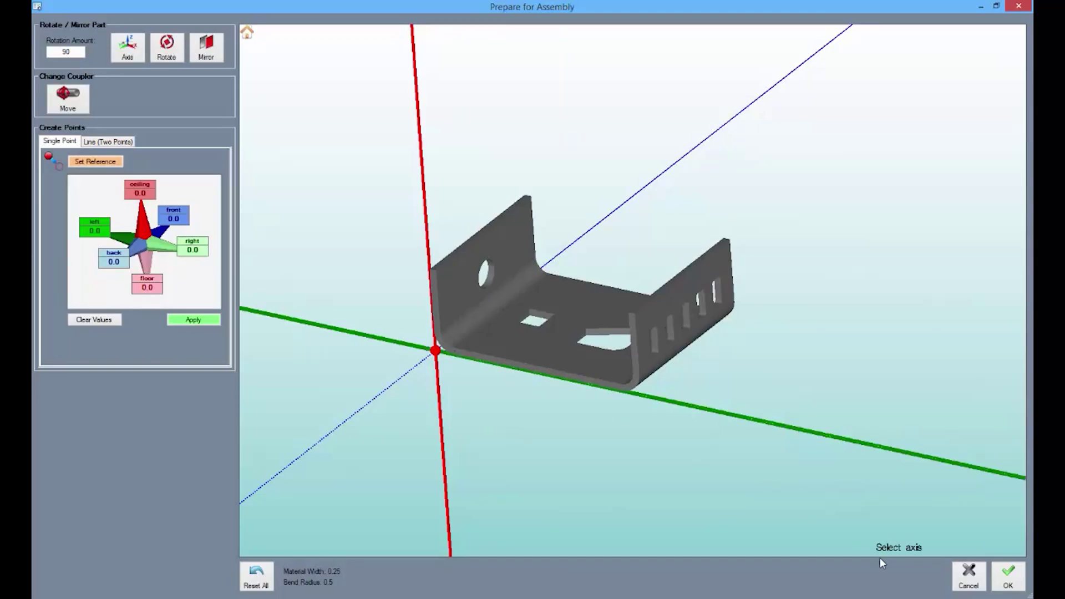
pyautogui.click(1008, 577)
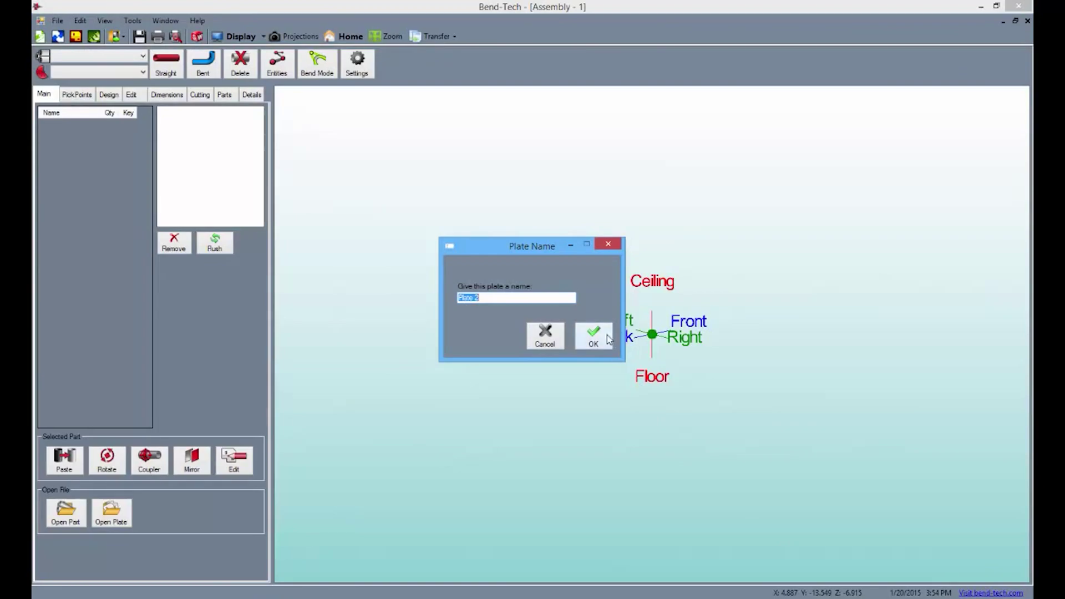
# Accept the name Plate 2 and place it at the assembly's origin pickpoint
pyautogui.click(609, 340)
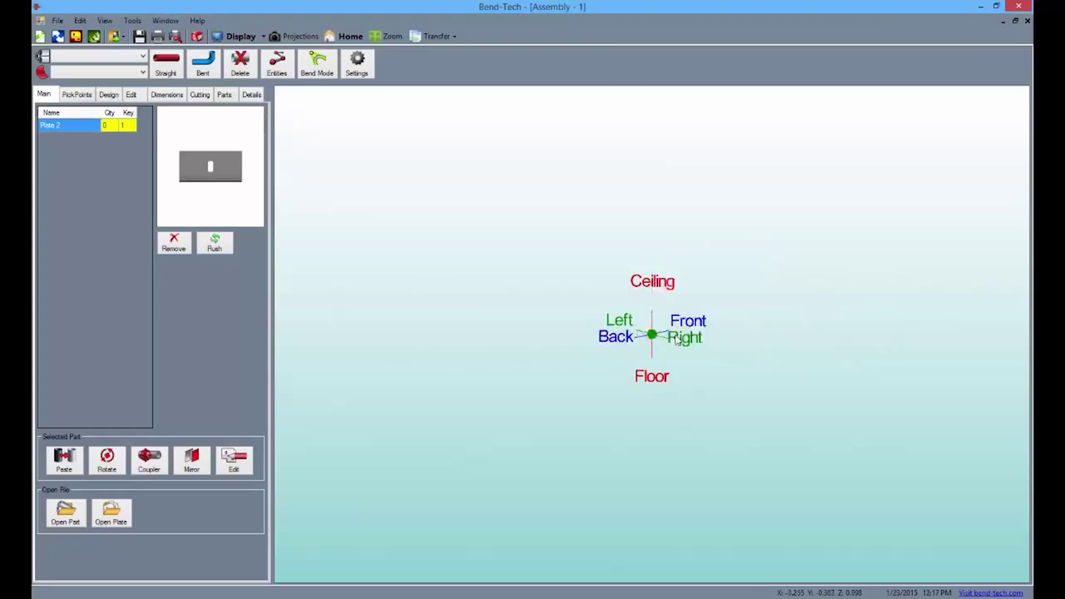
pyautogui.moveTo(676, 339)
pyautogui.mouseDown(button='right')
pyautogui.moveTo(751, 316)
pyautogui.moveTo(716, 319)
pyautogui.moveTo(631, 388)
pyautogui.moveTo(680, 322)
pyautogui.mouseUp(button='right')
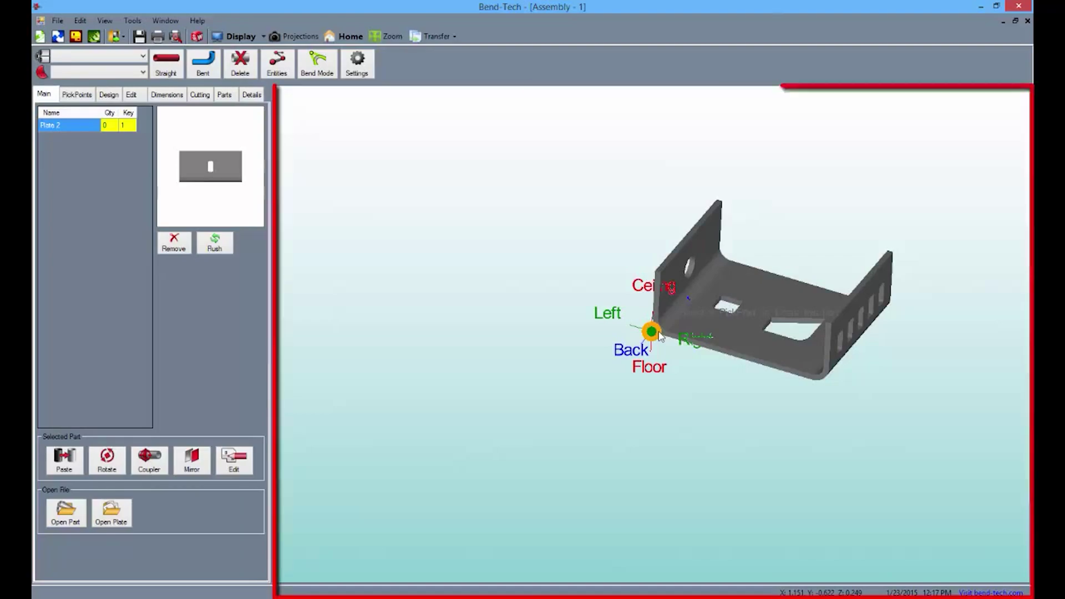
pyautogui.click(659, 332)
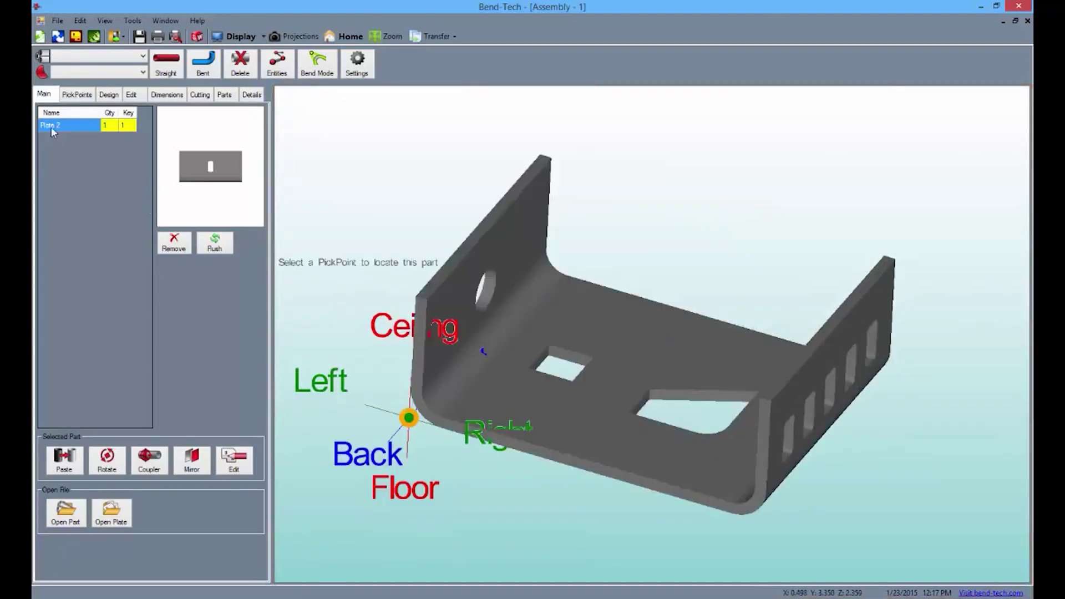
# Apply a single pickpoint with ceiling offset 3, then start the blank drawing Plate - 1
pyautogui.click(75, 95)
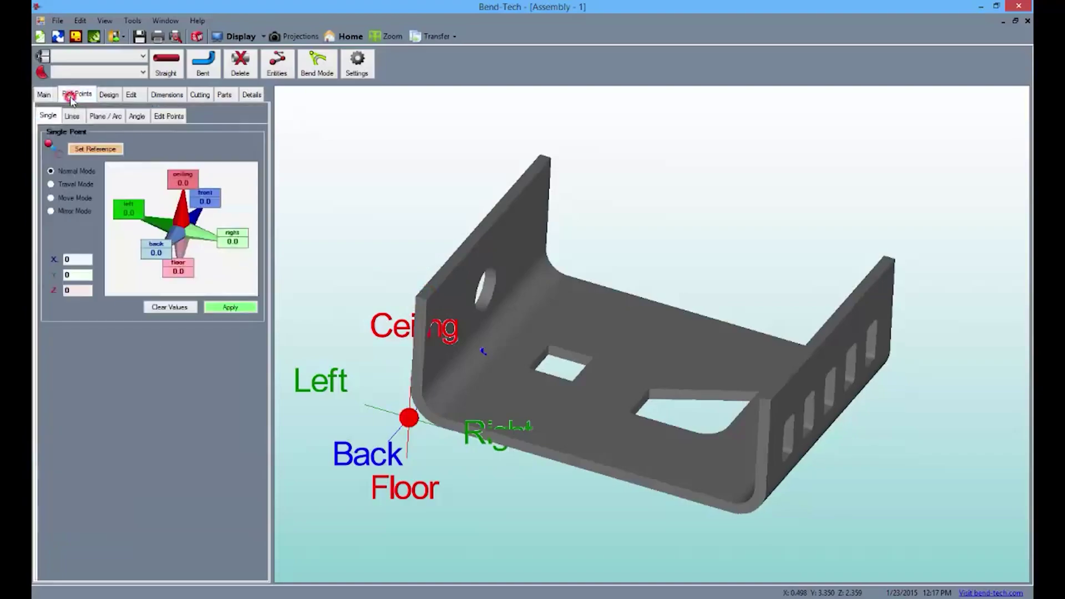
pyautogui.click(194, 181)
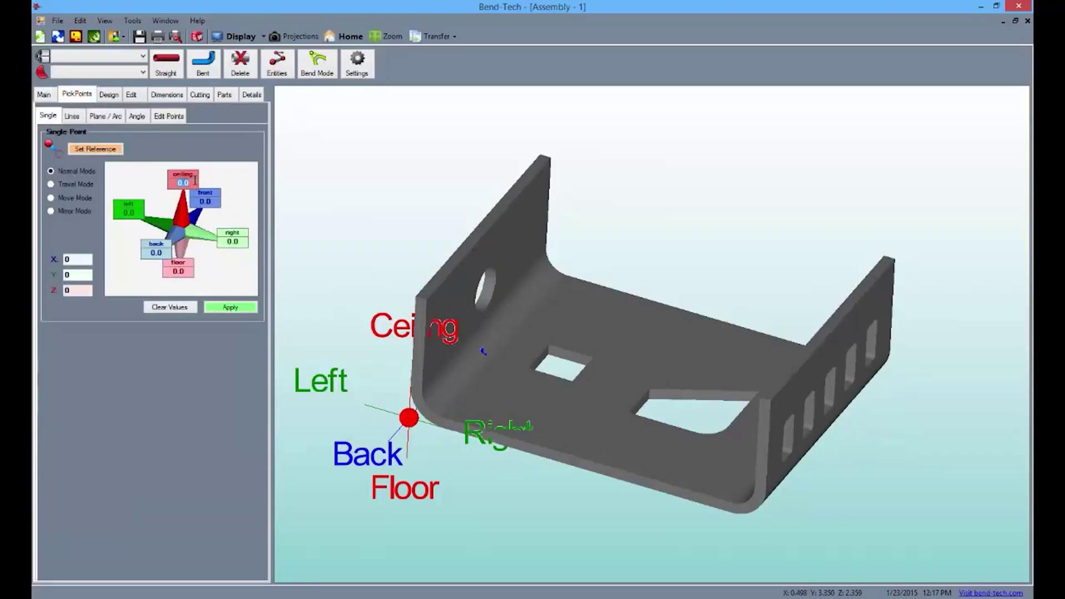
pyautogui.write('3')
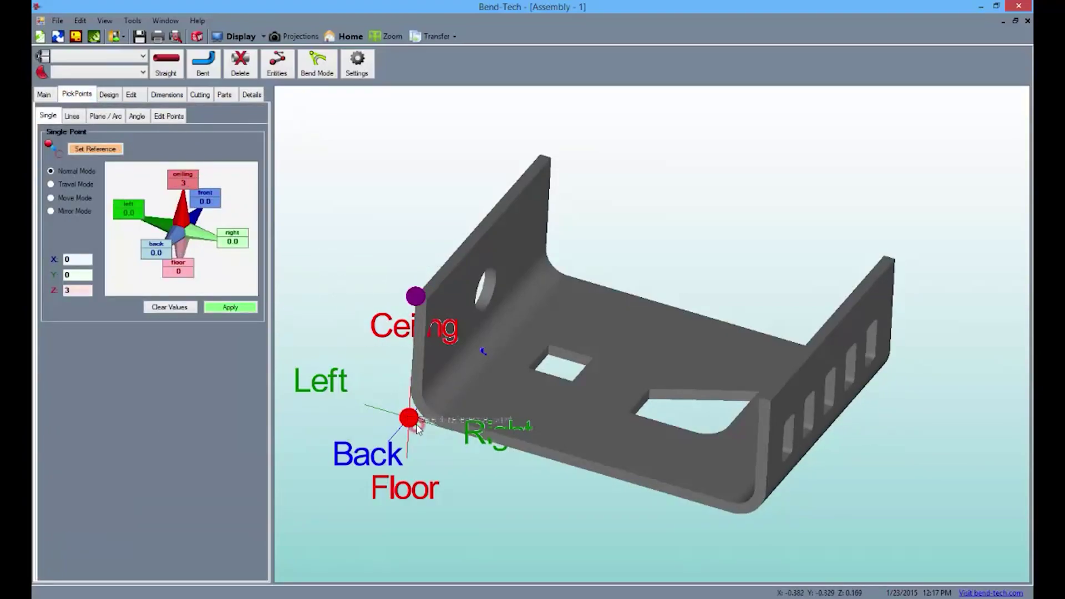
pyautogui.click(230, 307)
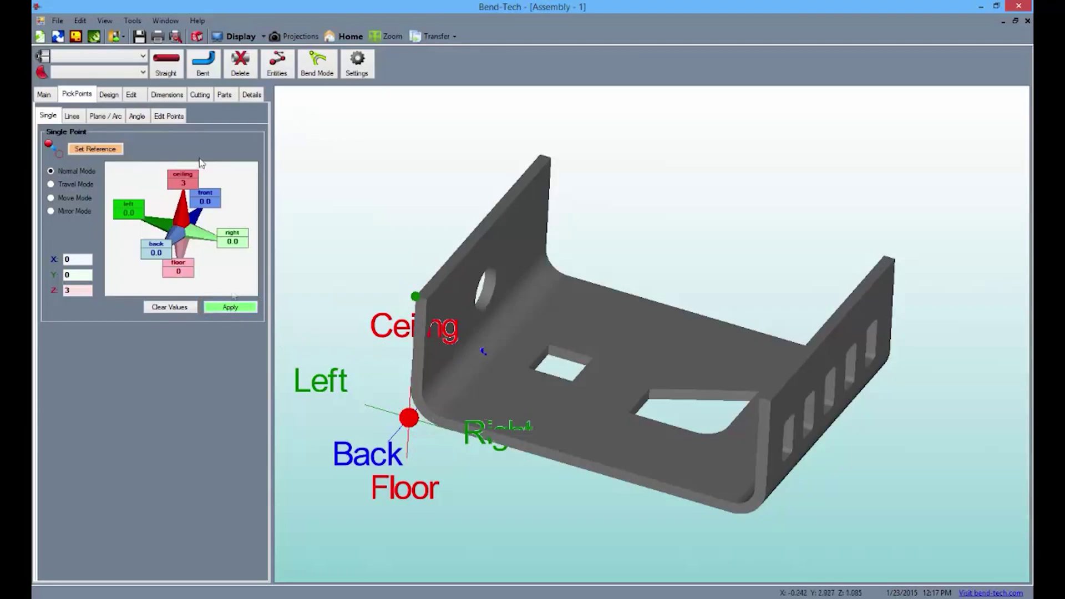
pyautogui.click(76, 36)
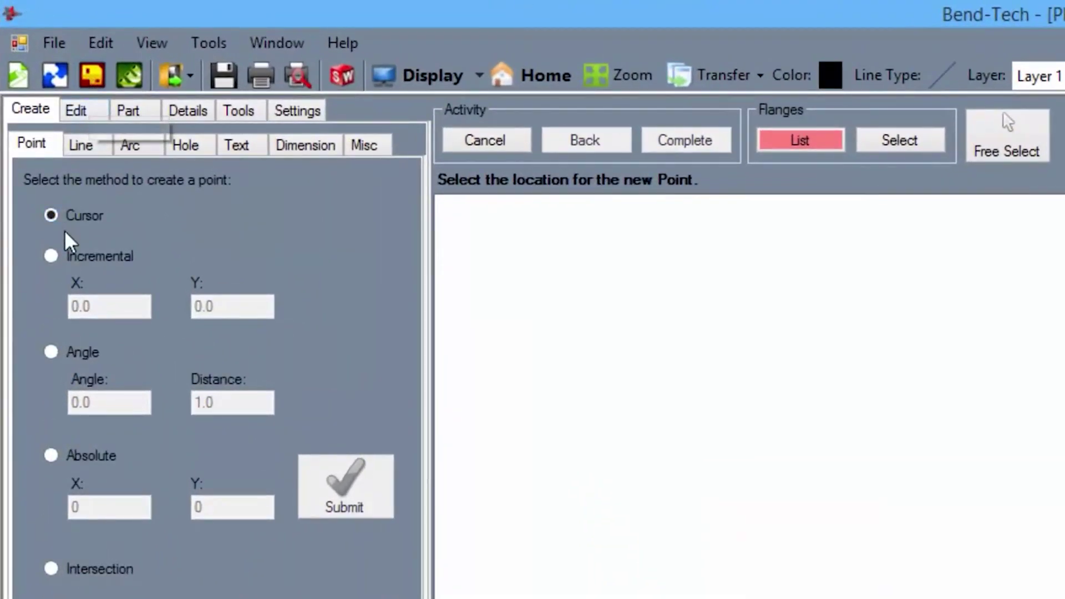
# Create an incremental point at X 10, Y 8 from the origin
pyautogui.click(63, 255)
pyautogui.doubleClick(92, 308)
pyautogui.write('10')
pyautogui.doubleClick(232, 306)
pyautogui.write('8')
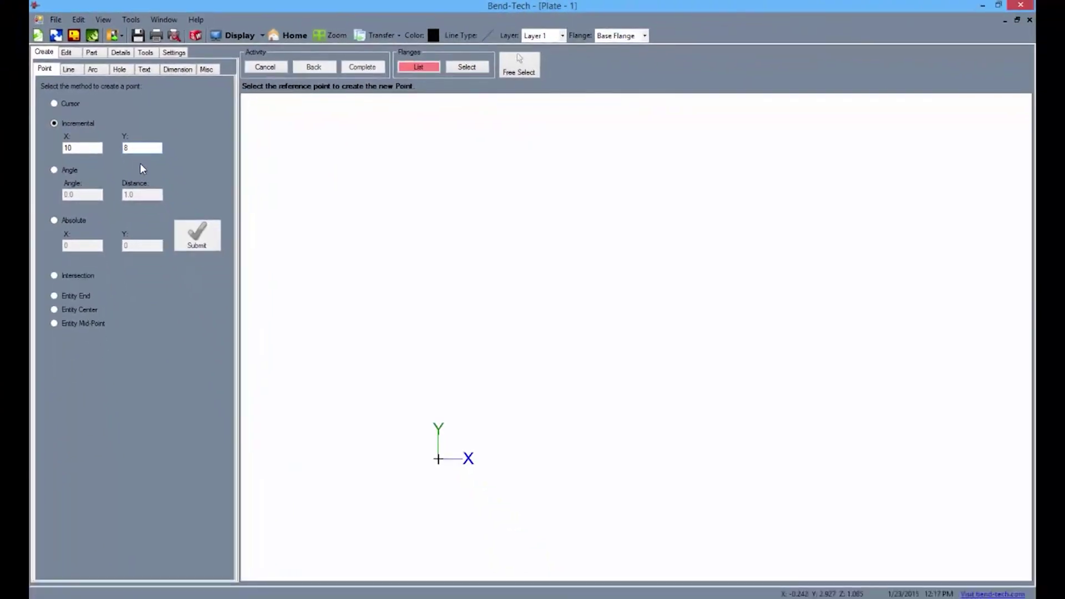
pyautogui.click(438, 458)
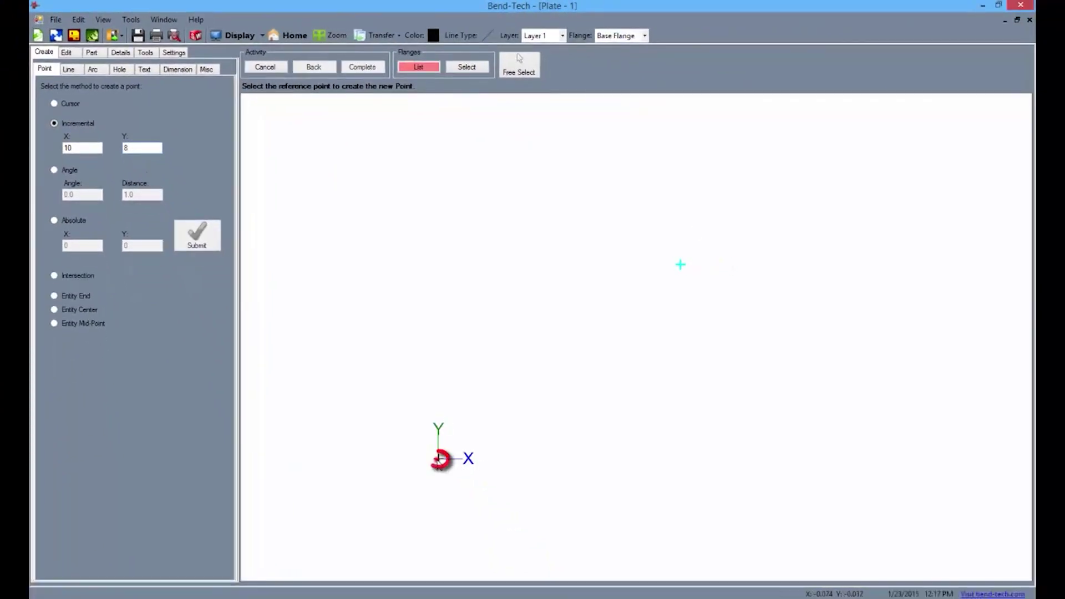
# Draw a two-point rectangle from the origin to the 10,8 point
pyautogui.click(69, 69)
pyautogui.click(64, 171)
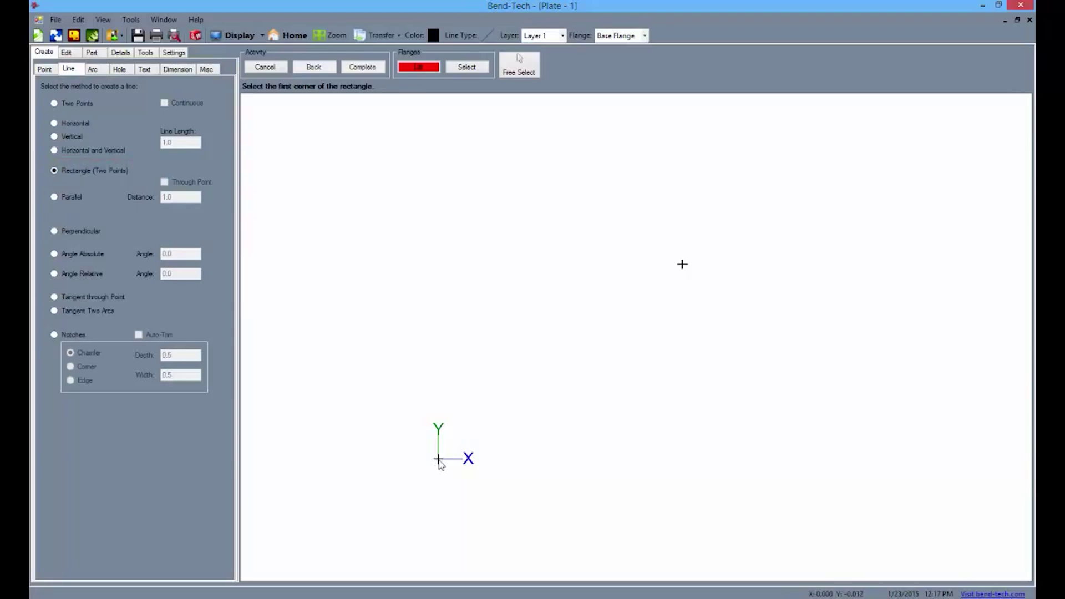
pyautogui.click(439, 461)
pyautogui.click(439, 461)
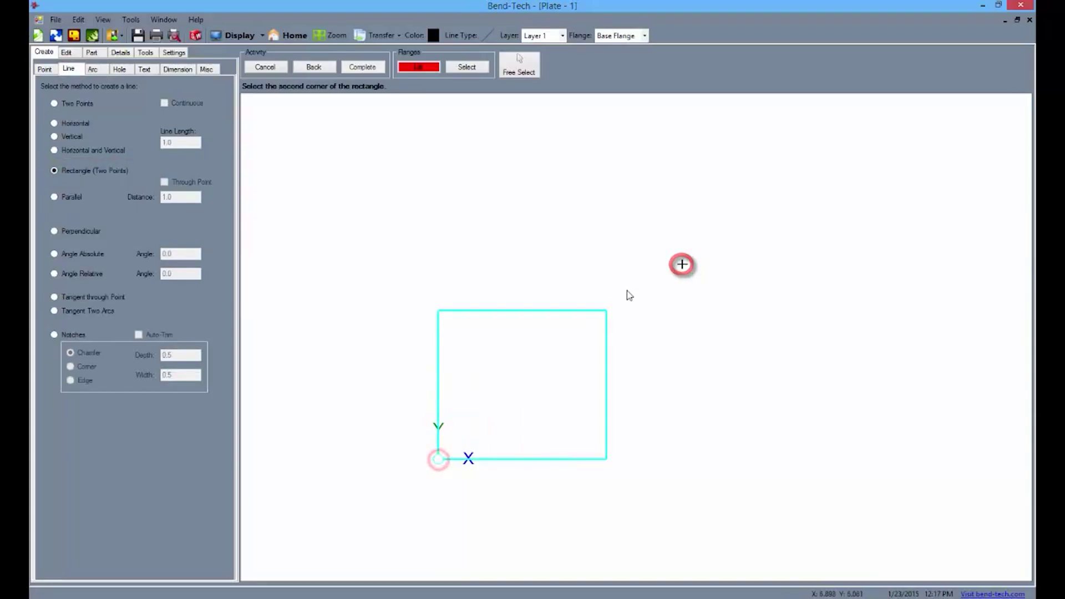
pyautogui.click(684, 263)
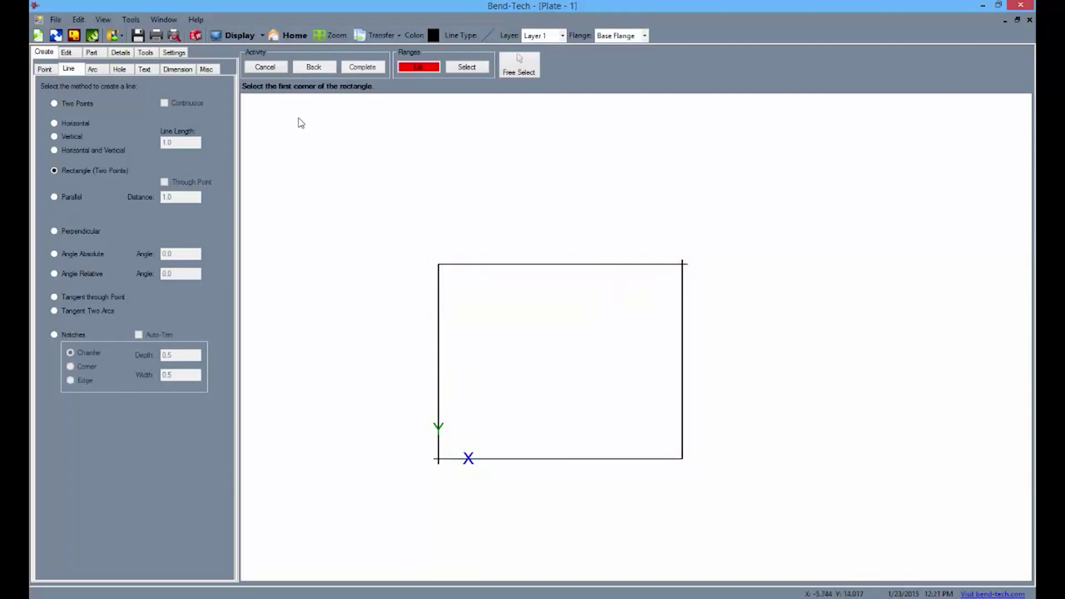
# Assign material 25 to the rectangle and define it as a plate model
pyautogui.click(93, 52)
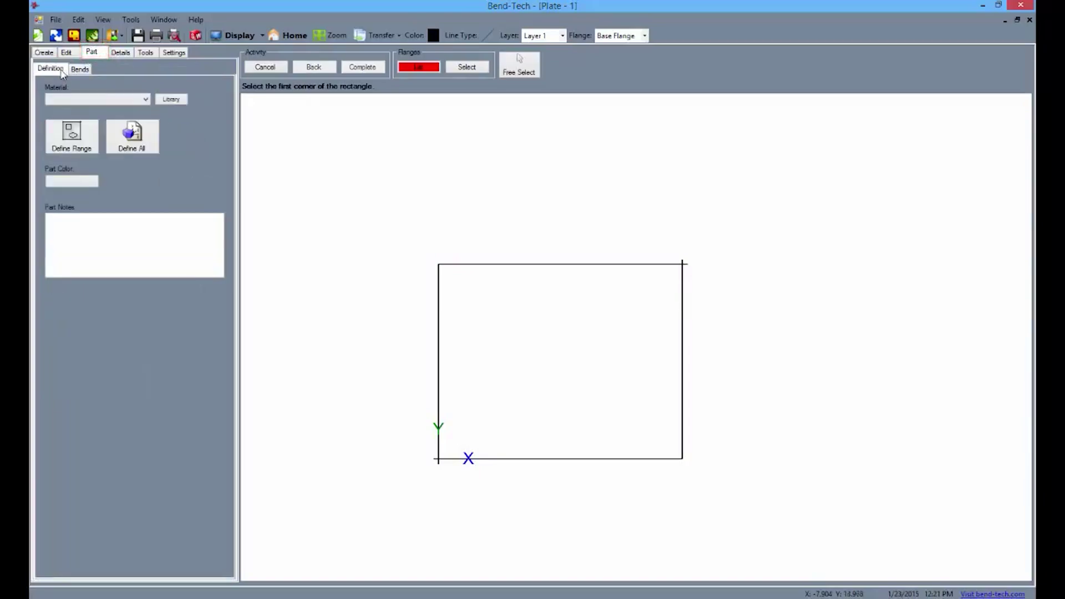
pyautogui.click(131, 103)
pyautogui.click(131, 109)
pyautogui.click(67, 136)
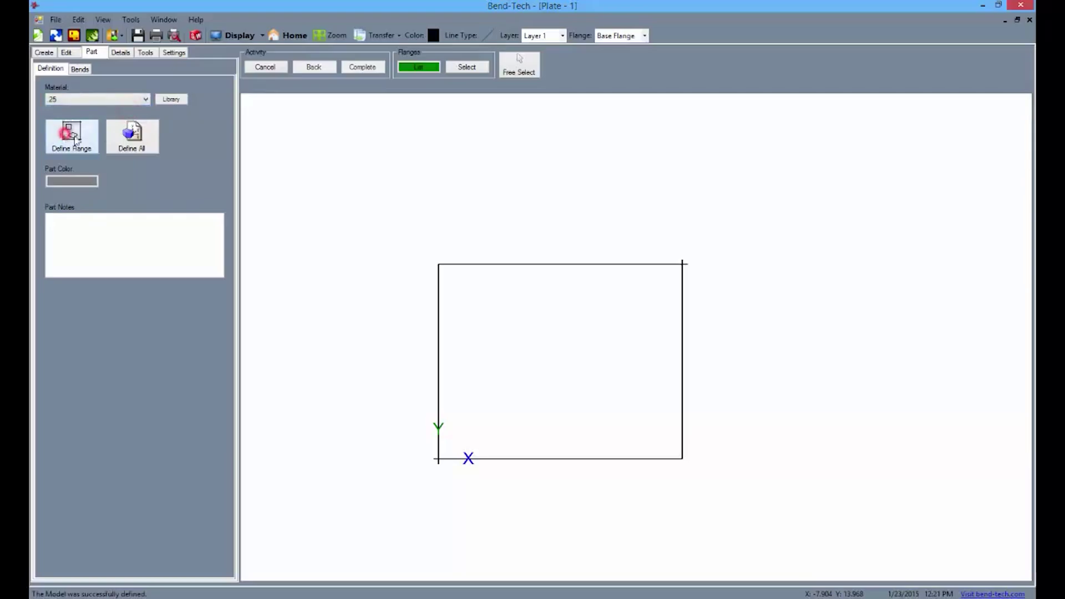
pyautogui.click(397, 228)
# Transfer the plate into the existing Assembly - 1
pyautogui.click(398, 39)
pyautogui.moveTo(440, 232)
pyautogui.click(466, 231)
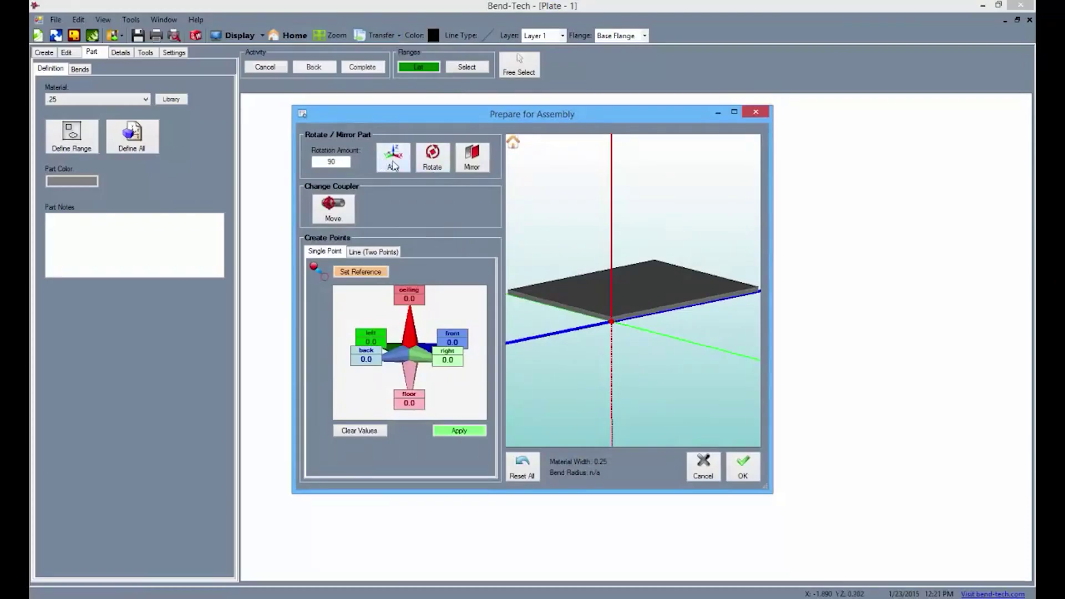
# Rotate the flat plate 180° about the vertical axis and pick its corner on the green axis
pyautogui.click(393, 161)
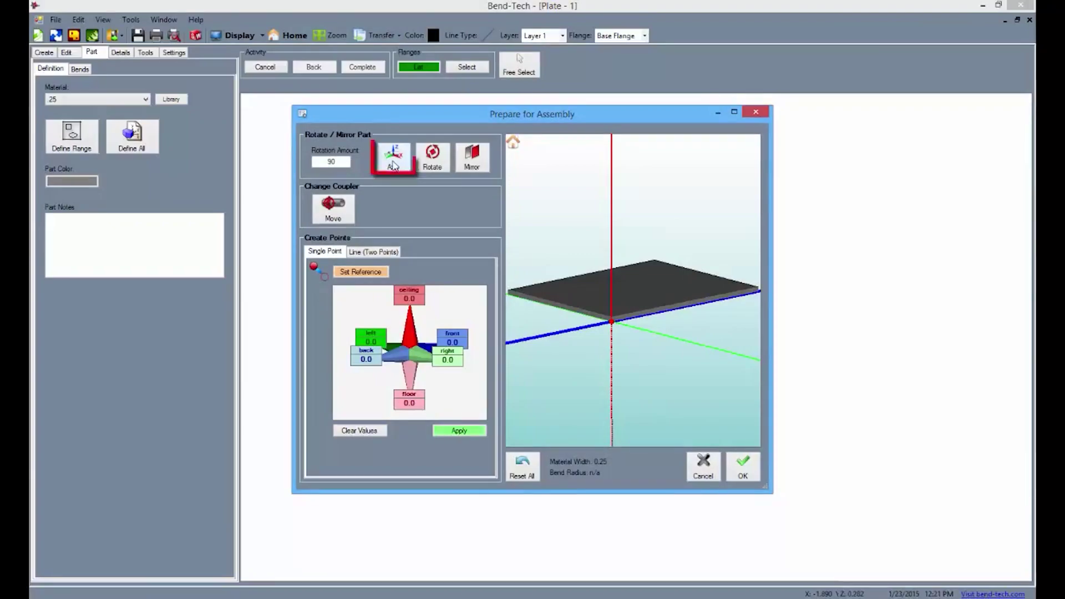
pyautogui.click(609, 273)
pyautogui.click(429, 170)
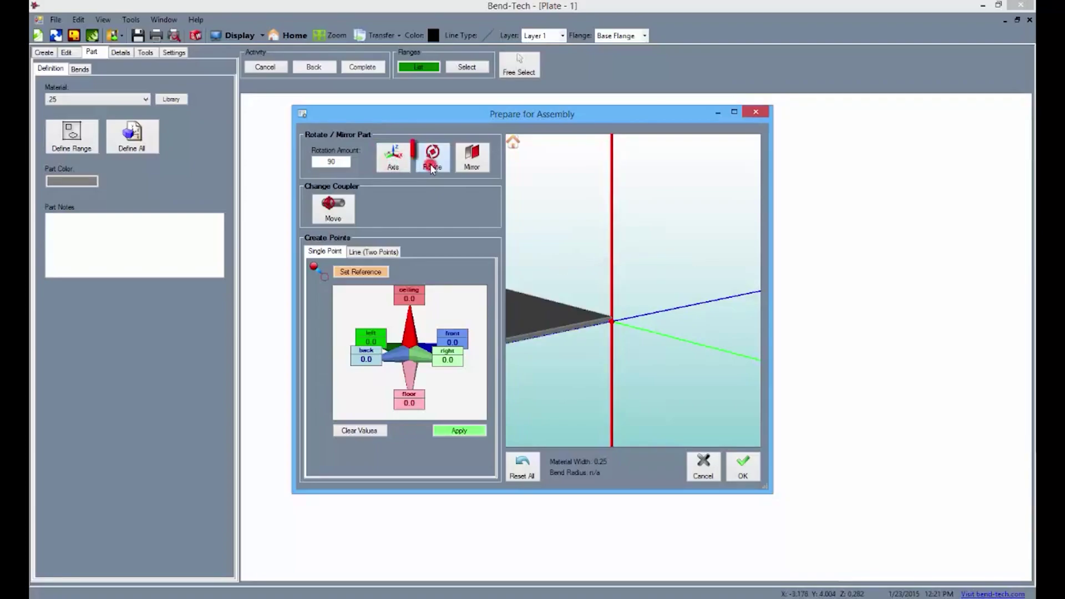
pyautogui.click(429, 170)
pyautogui.moveTo(601, 270); pyautogui.dragTo(539, 321, button='right')
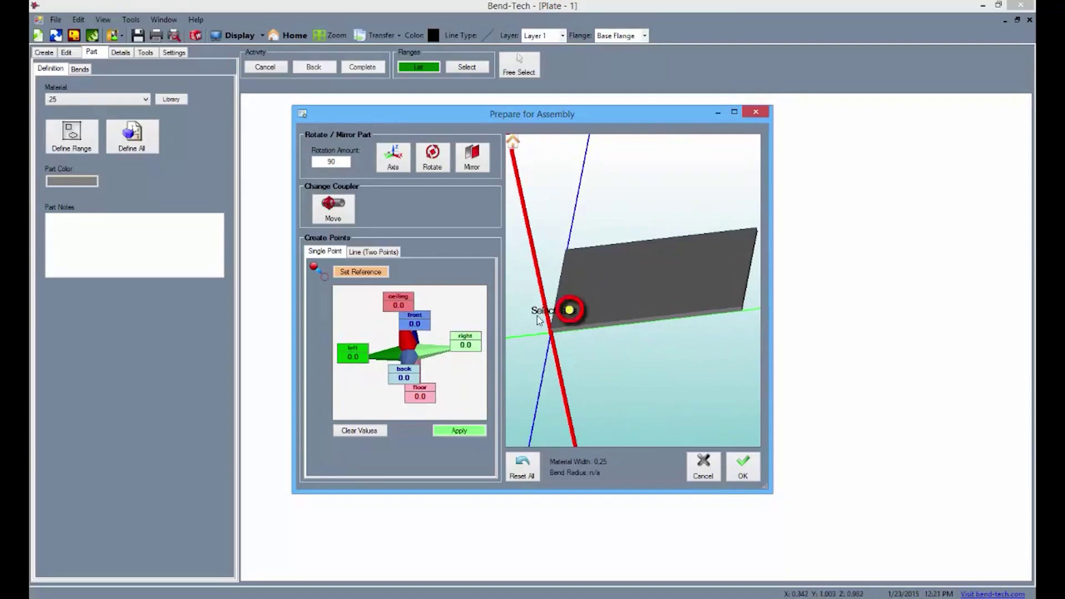
pyautogui.click(569, 310)
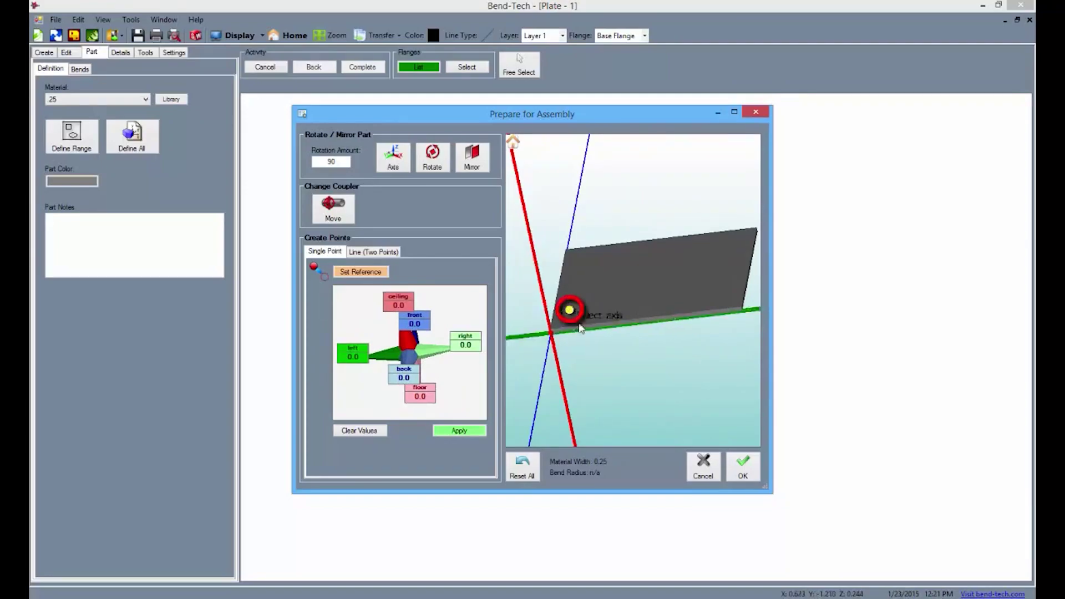
# Apply a pickpoint 1 front and 1 right of the plate corner, then choose a coupler location
pyautogui.click(423, 326)
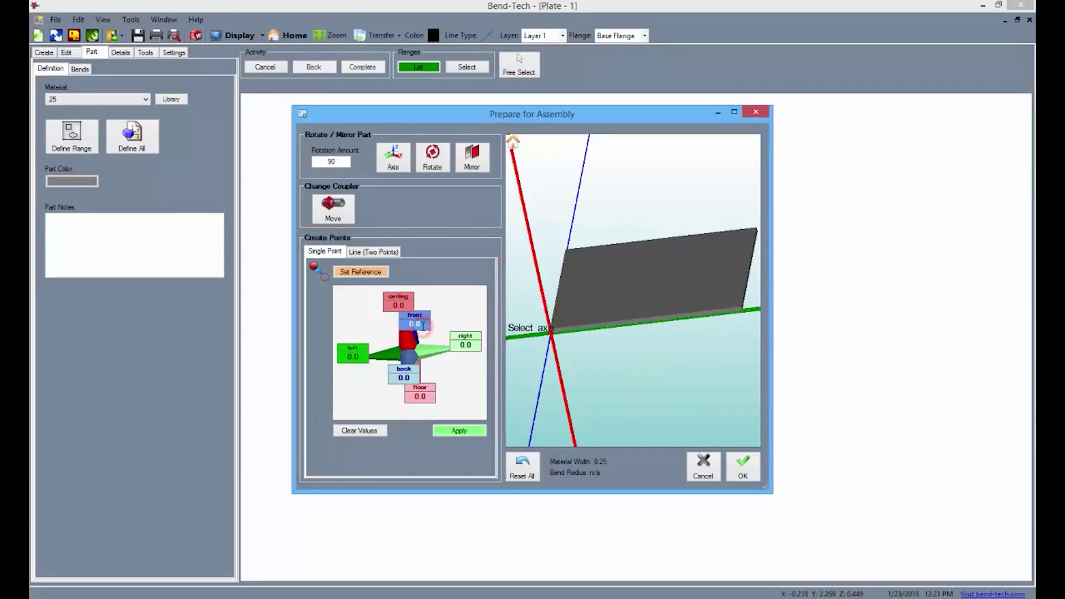
pyautogui.write('11')
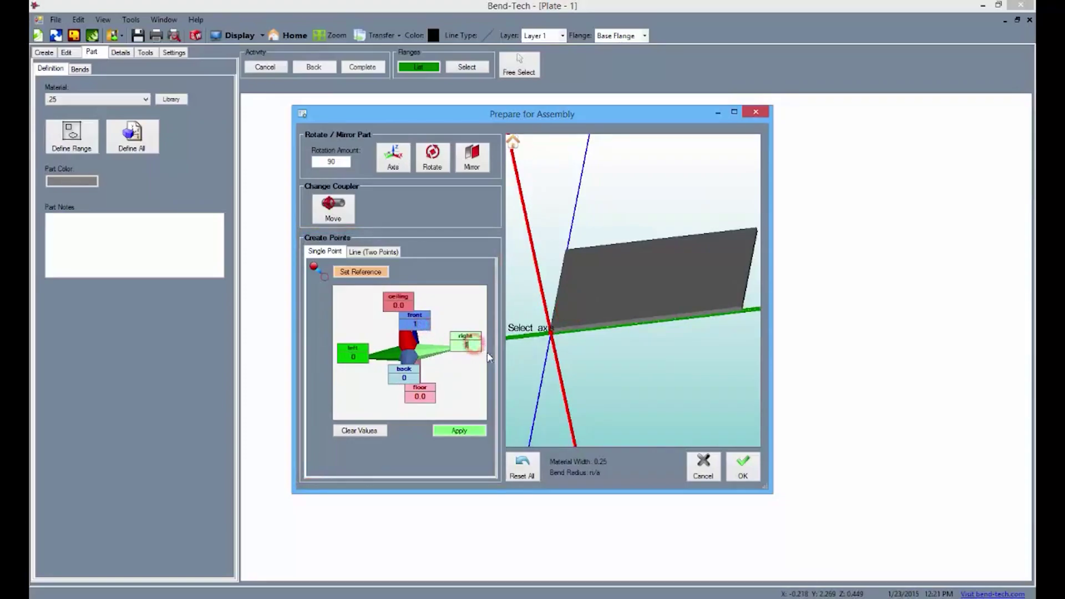
pyautogui.click(359, 272)
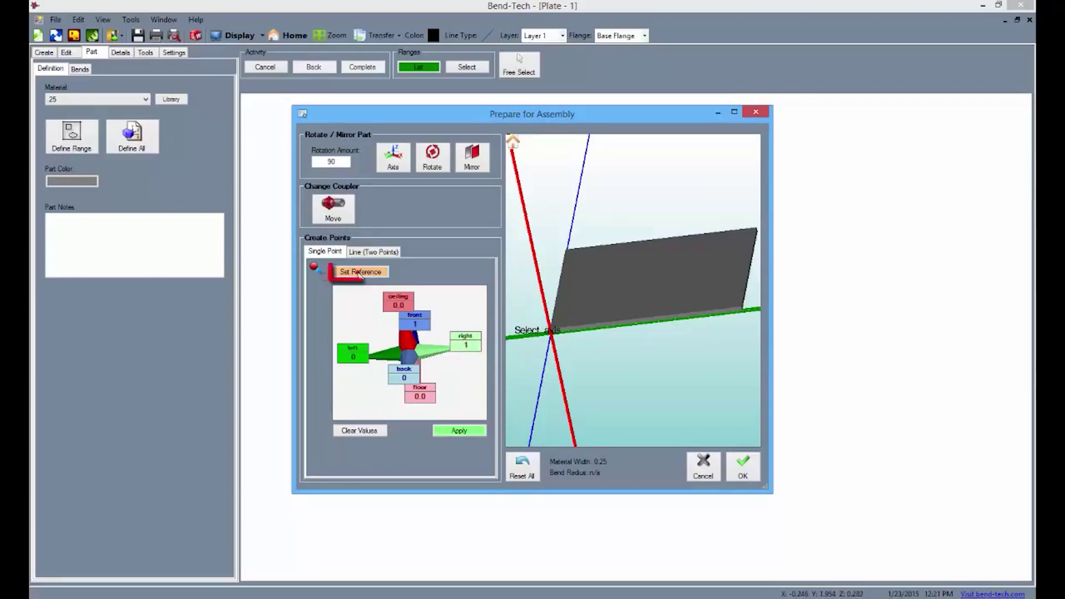
pyautogui.click(551, 333)
pyautogui.click(469, 433)
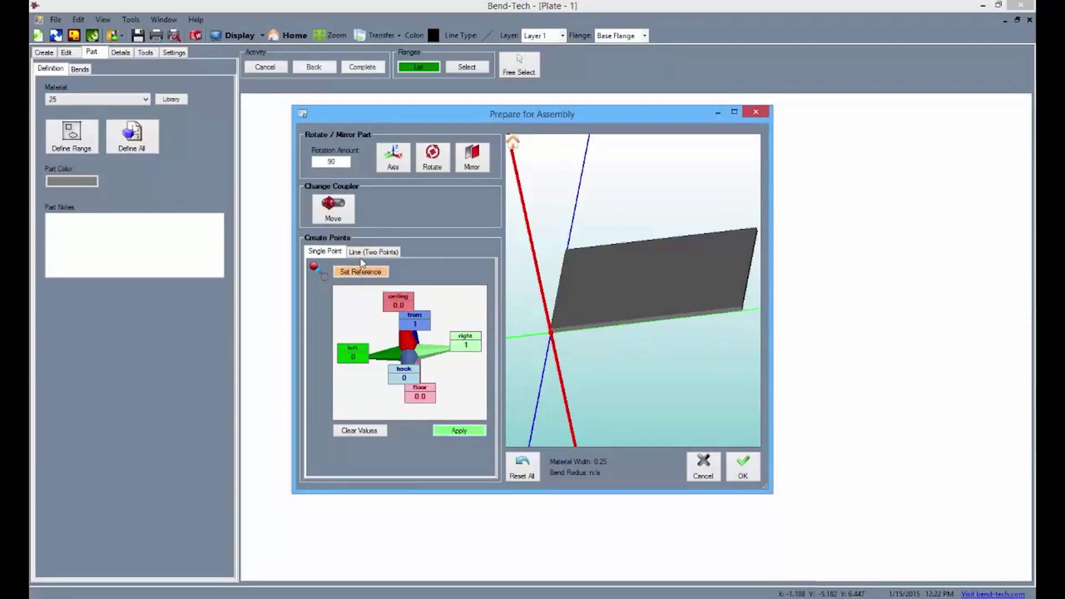
pyautogui.click(332, 207)
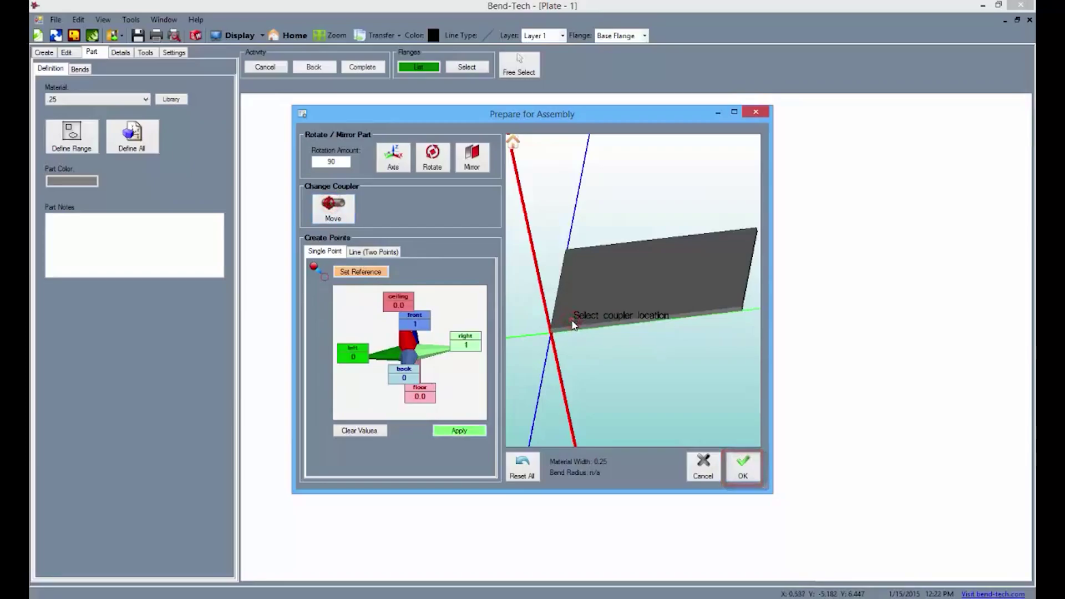
# Finish assembly preparation, confirm the name Plate 3, and restore the Assembly window
pyautogui.click(743, 466)
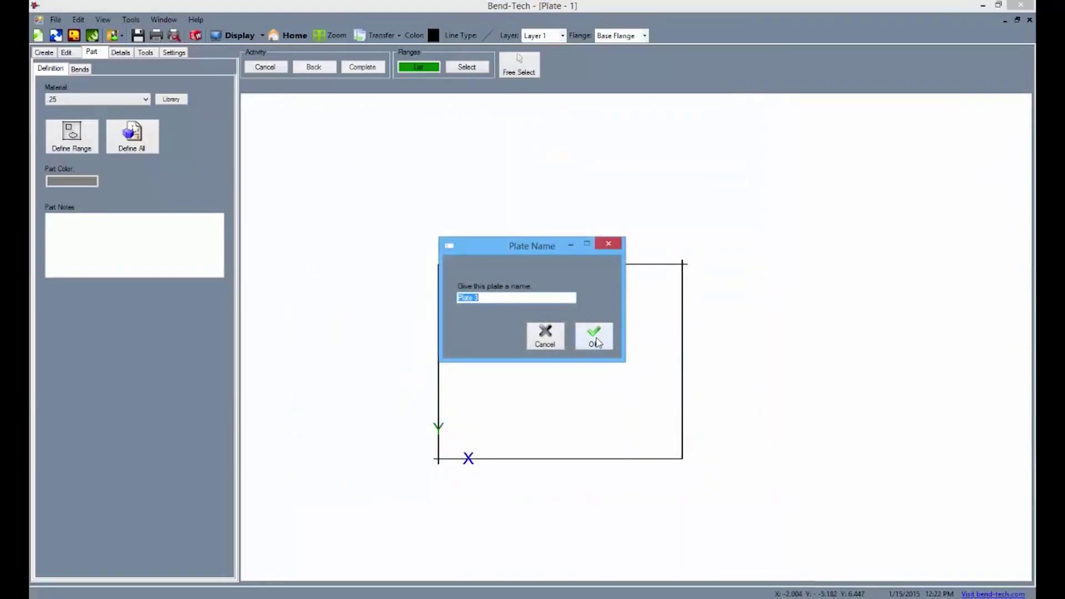
pyautogui.click(607, 344)
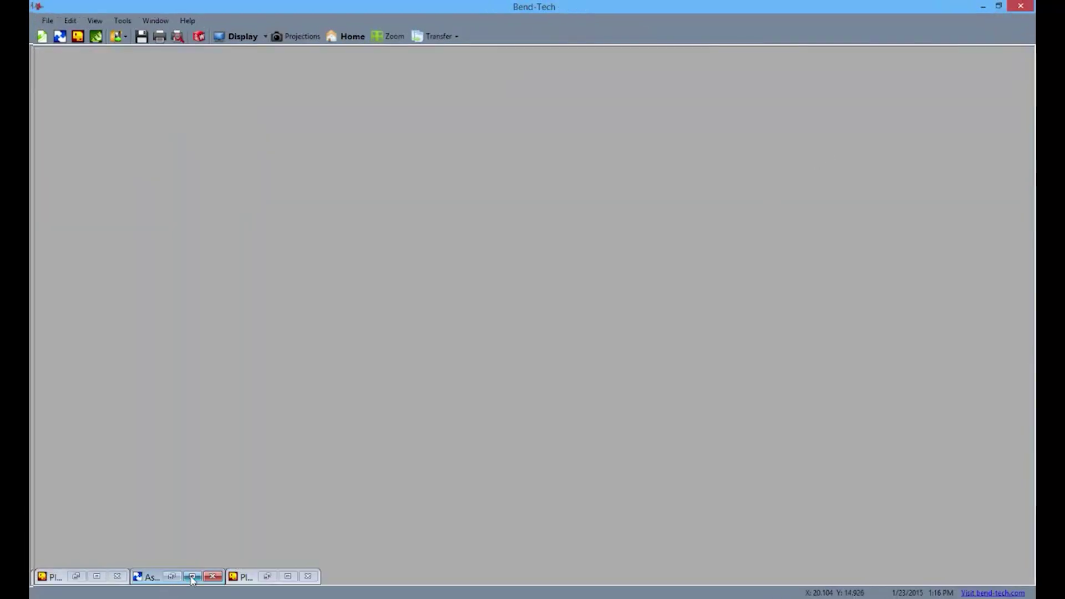
pyautogui.click(191, 577)
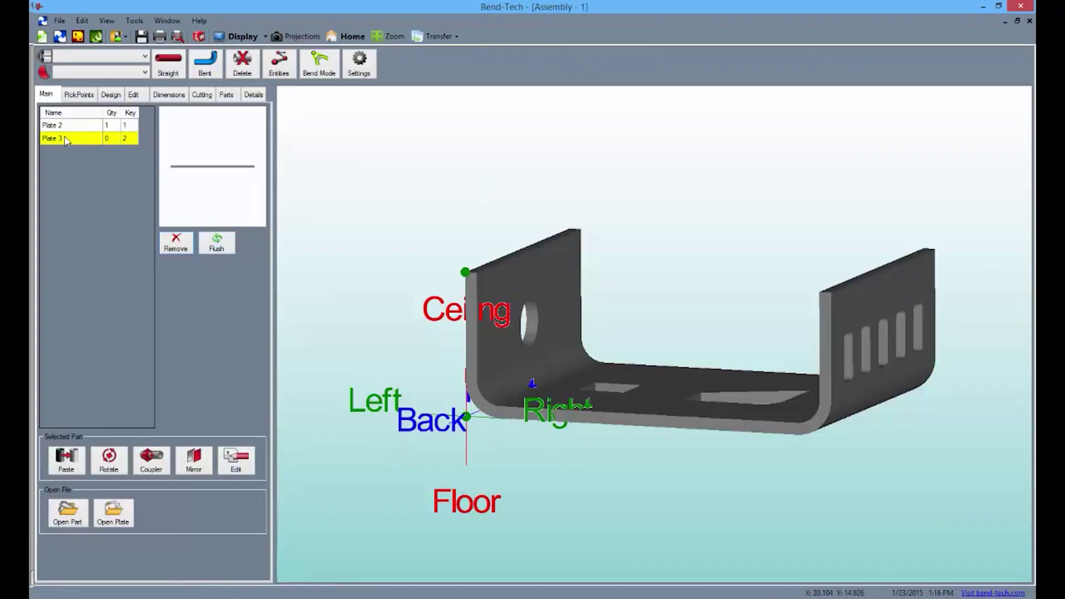